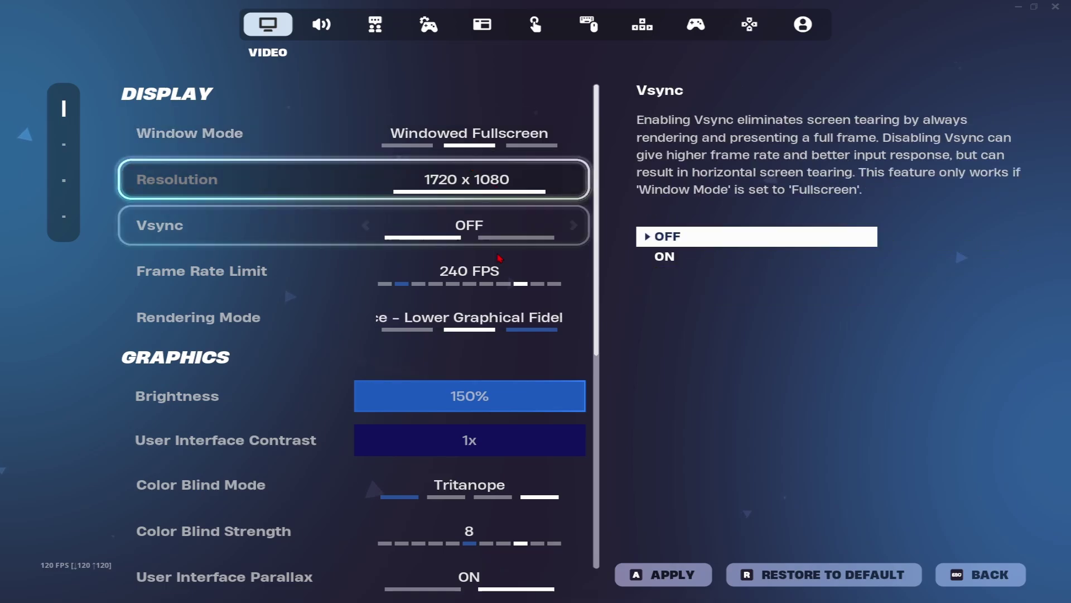
Look over the communication settings and bring up the game settings
left_click(377, 24)
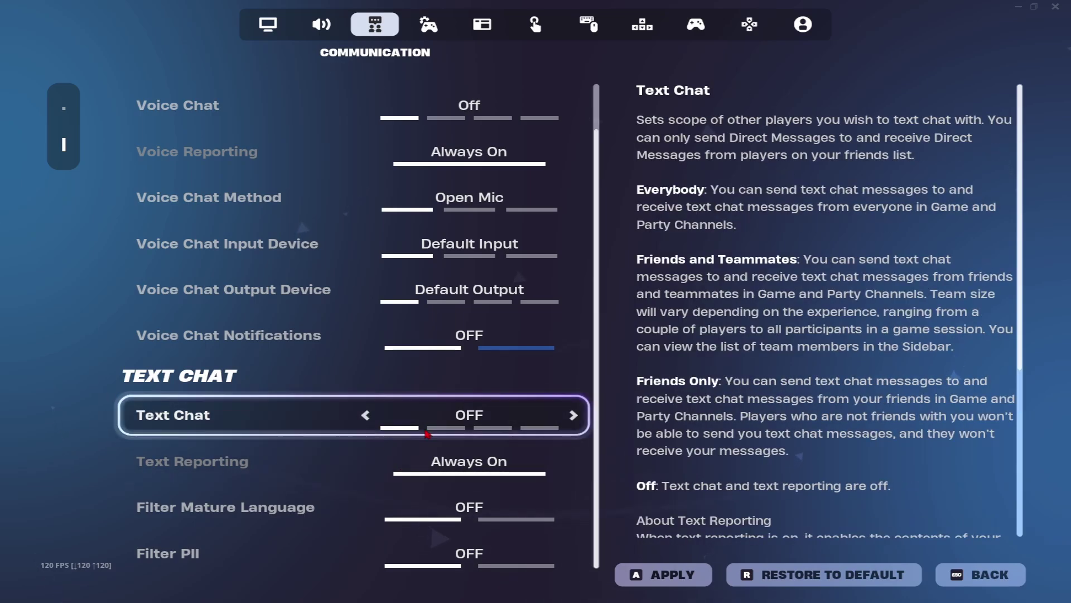
left_click(427, 26)
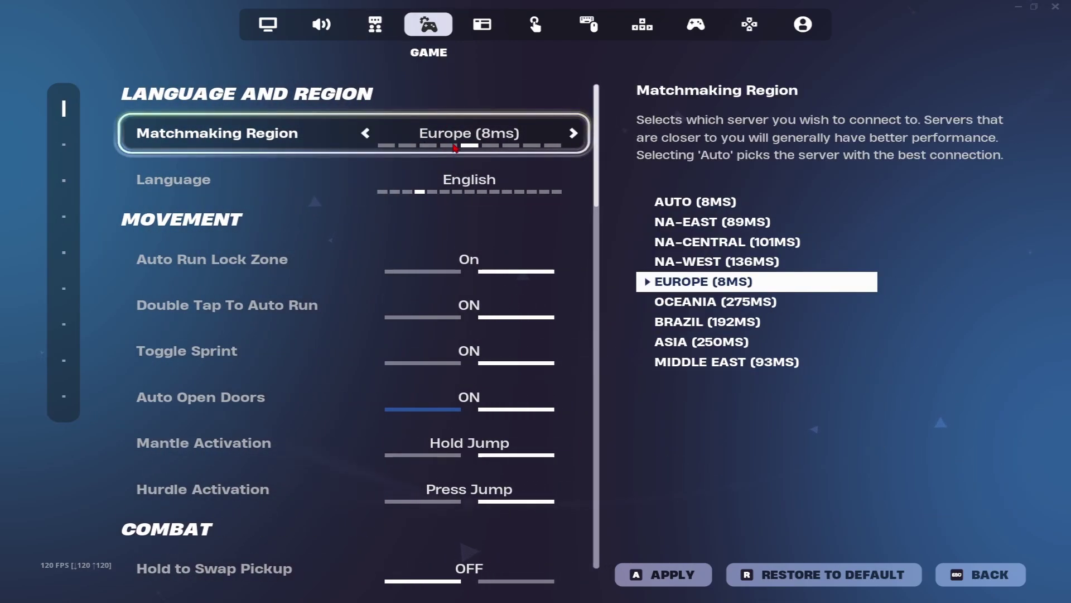
Switch the Matchmaking Region to Auto and return it to Europe
left_click(366, 133)
left_click(366, 134)
left_click(366, 134)
left_click(366, 133)
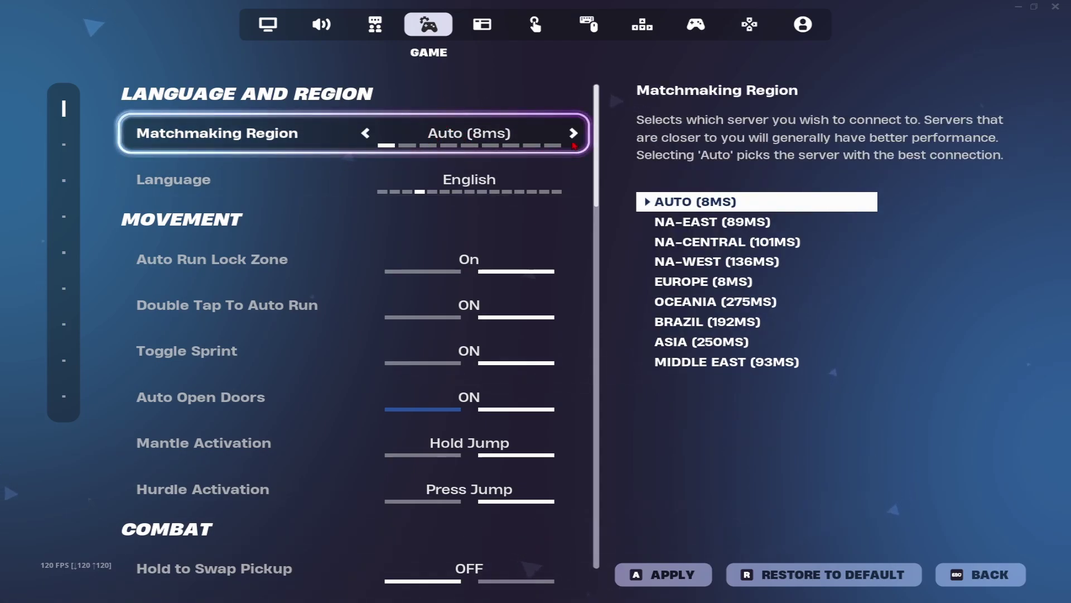
key("Right")
key("Right")
key("Right")
key("Right")
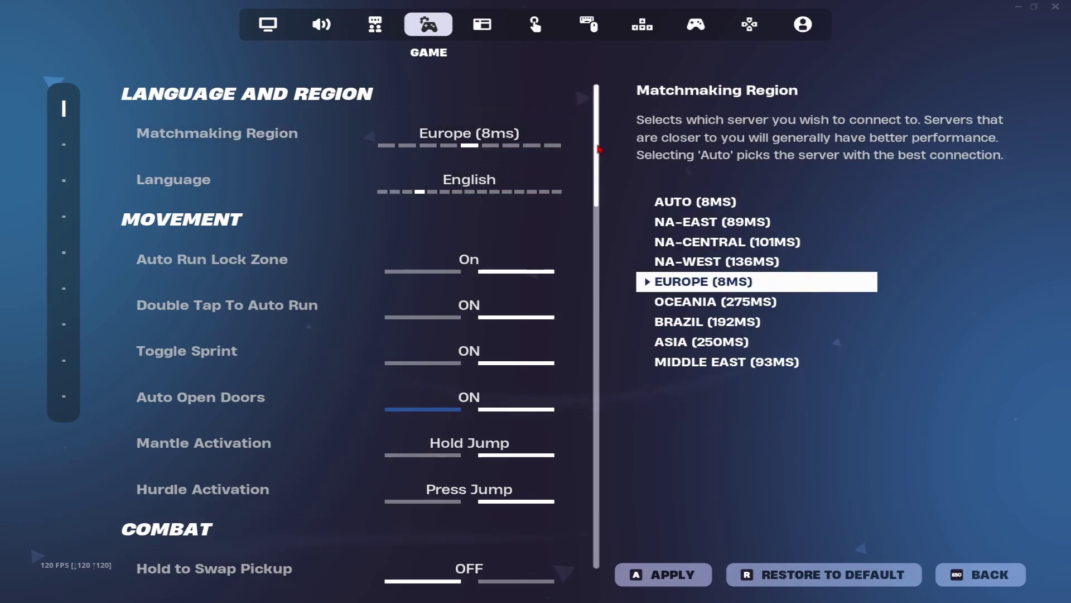
Look through the game settings down to the replay and energy saving options, apply the settings and leave the settings screen
left_click_drag(598, 149, 614, 454)
scroll(614, 454, "down", 4)
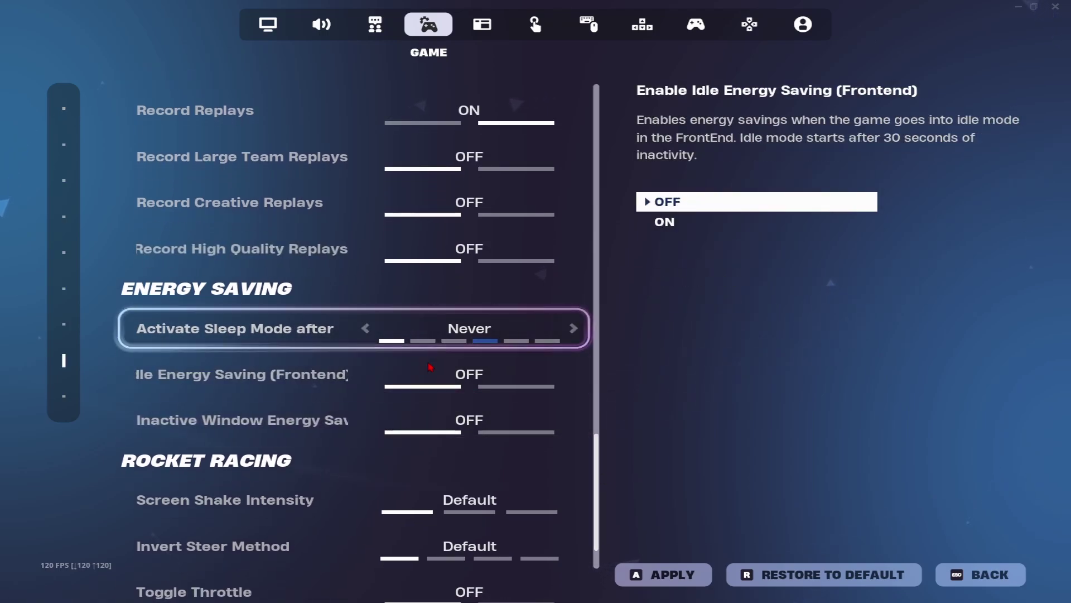
left_click(681, 566)
left_click(987, 574)
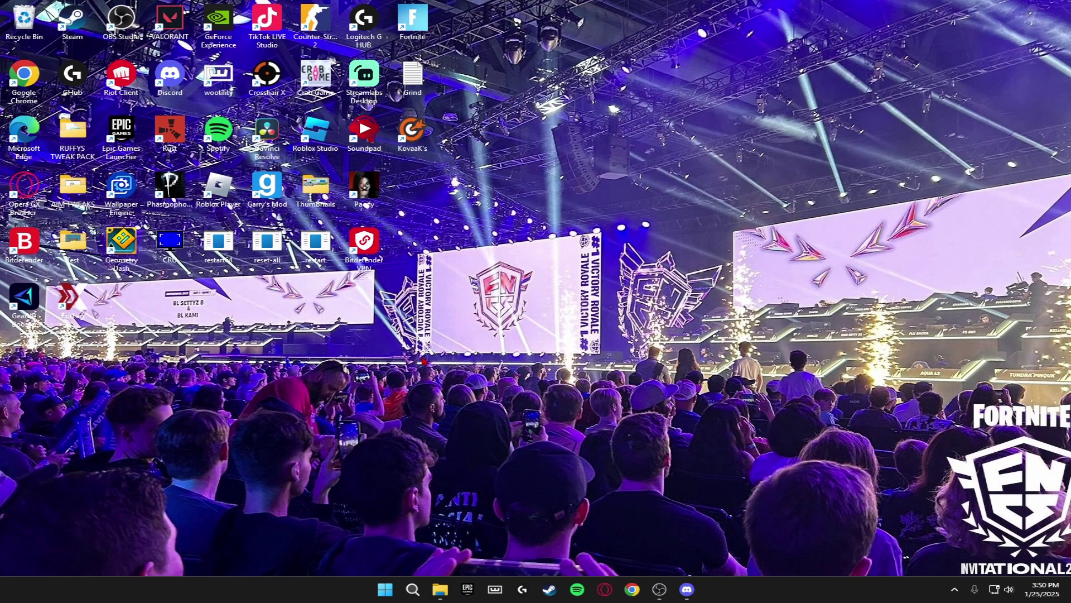
Switch to Windows Settings and open the system notification options
key("super+i")
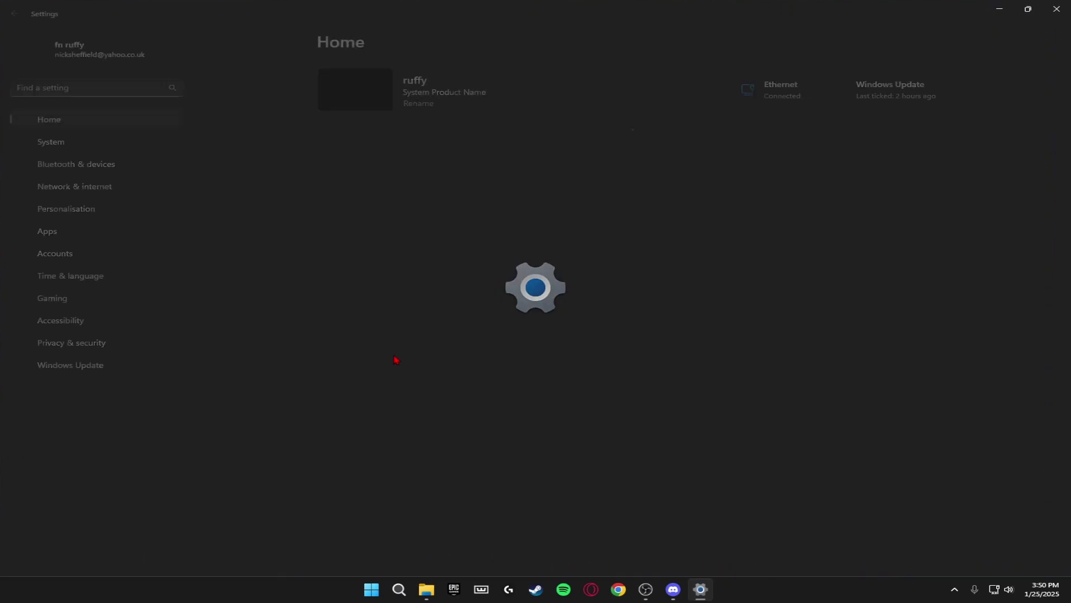
left_click(51, 141)
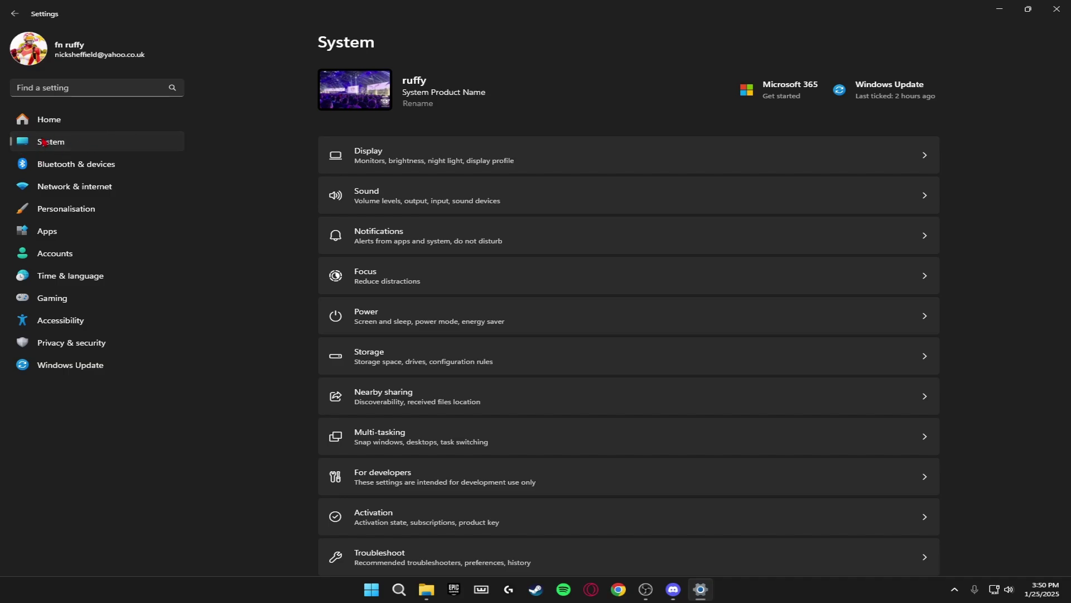
scroll(541, 247, "down", 3)
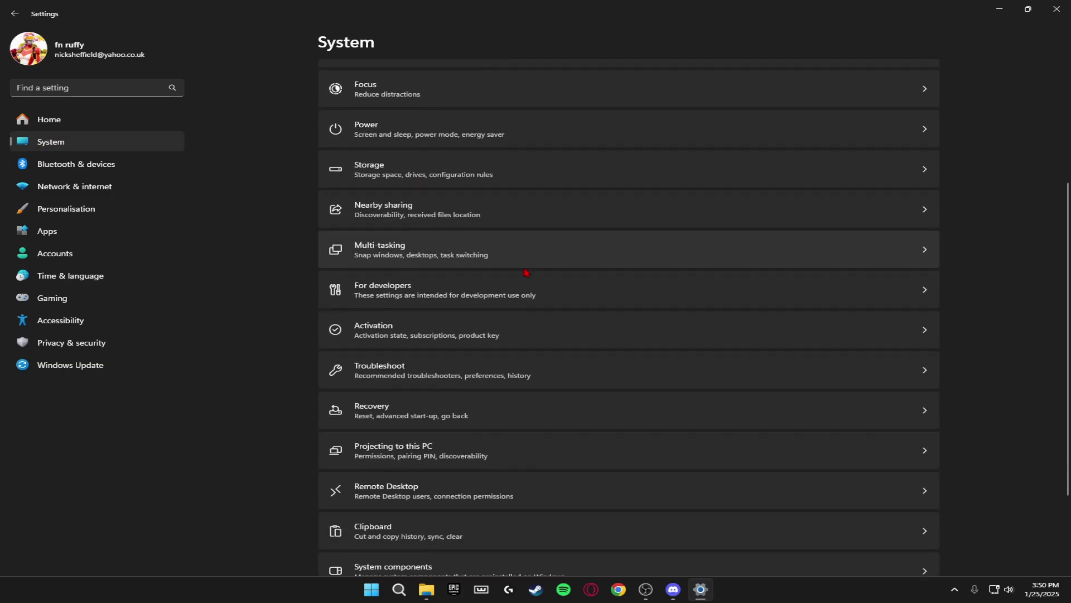
scroll(598, 224, "up", 3)
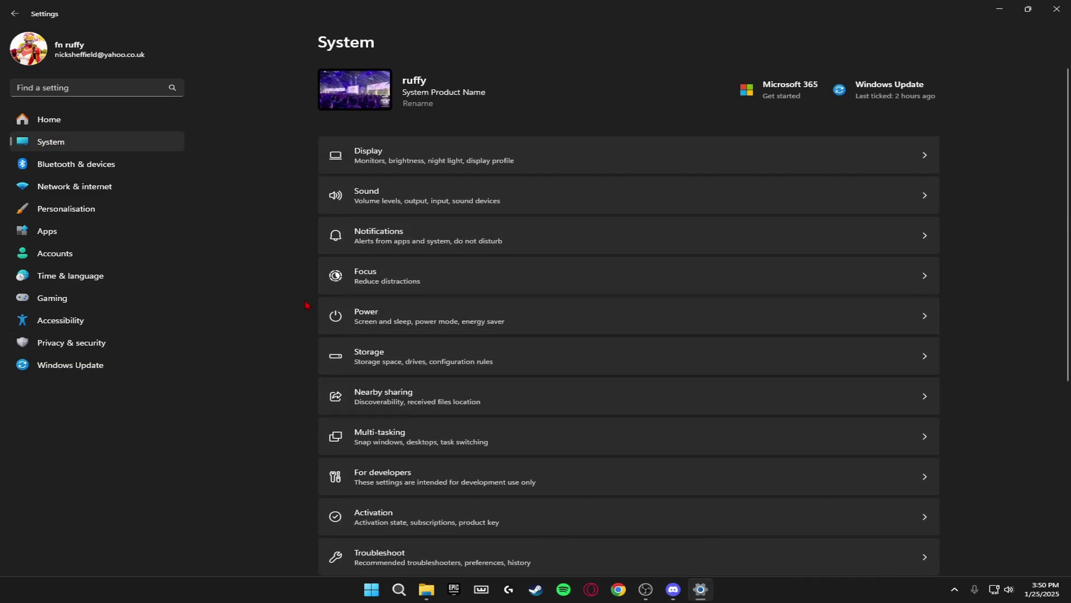
left_click(473, 241)
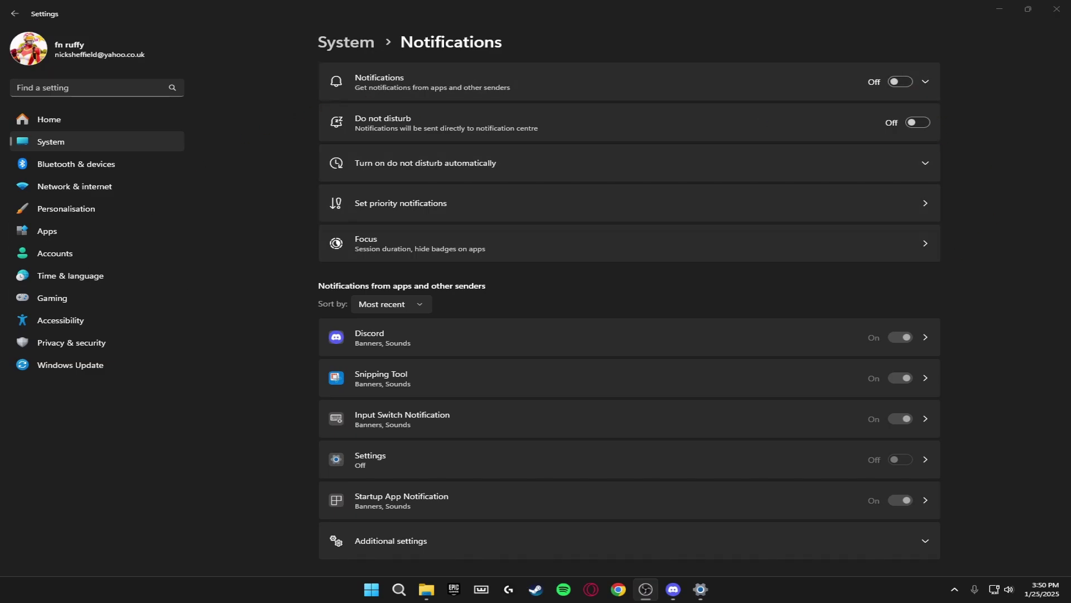
Open the list of temporary files in the system's storage settings
left_click(78, 141)
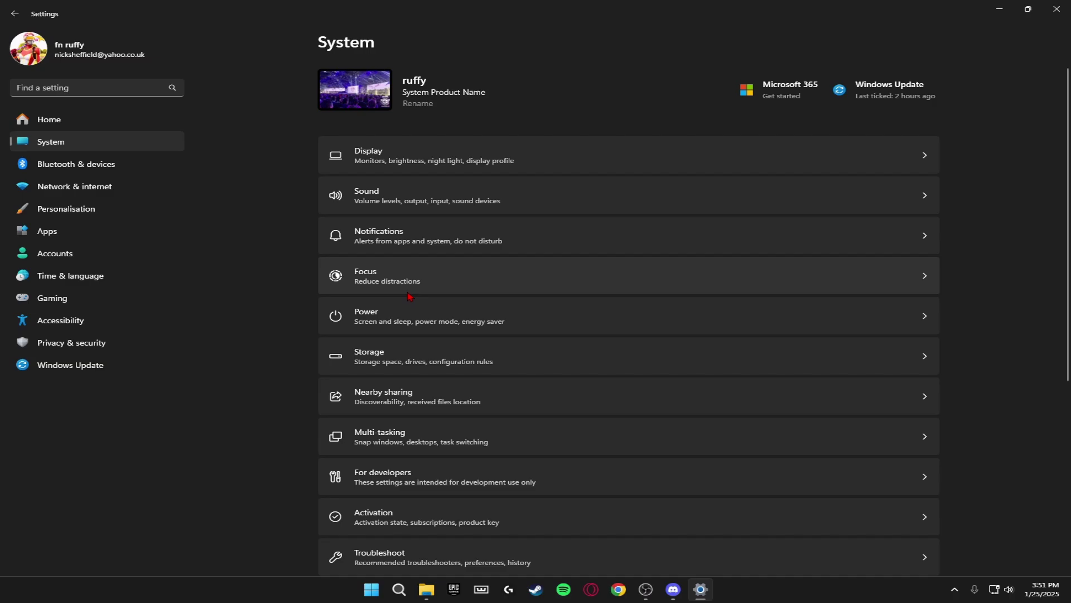
scroll(489, 299, "down", 2)
left_click(483, 283)
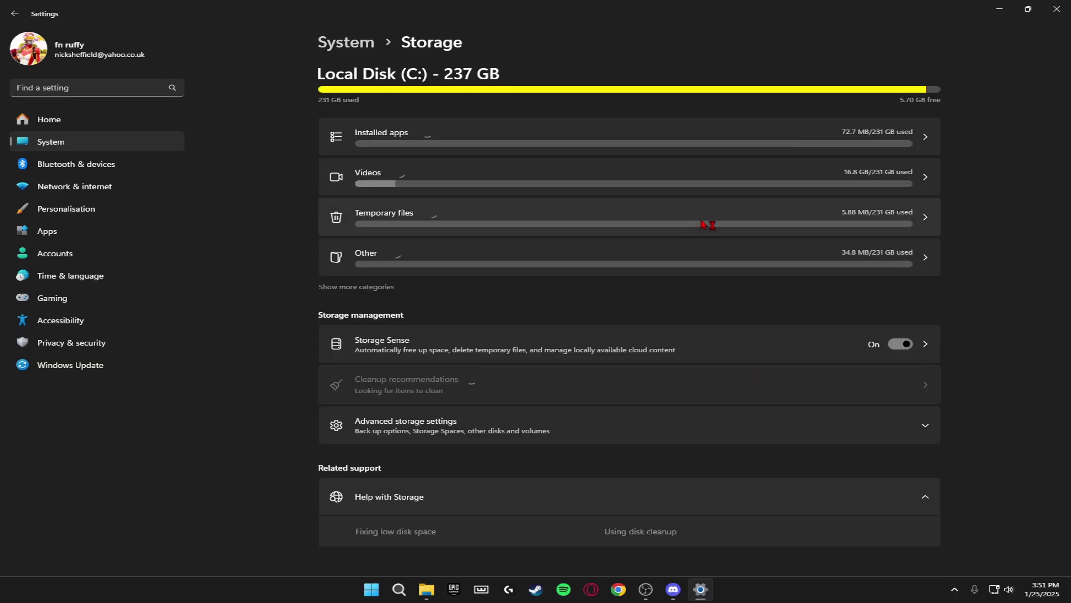
left_click(636, 219)
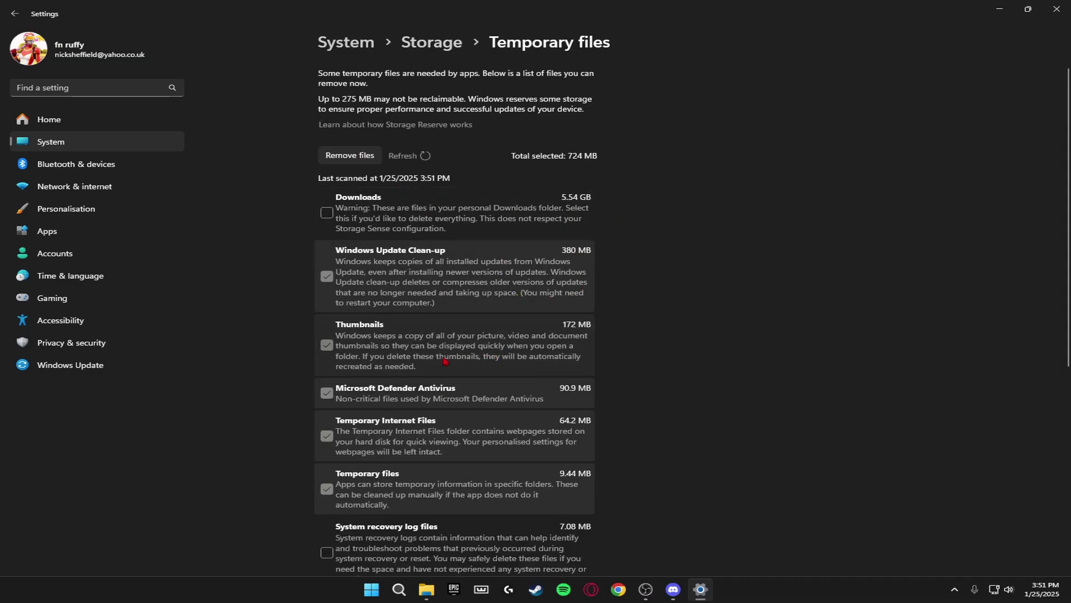
Review the temporary file categories and permanently remove the selected ones, leaving Downloads and System recovery log files unselected
scroll(446, 361, "down", 4)
scroll(445, 362, "up", 4)
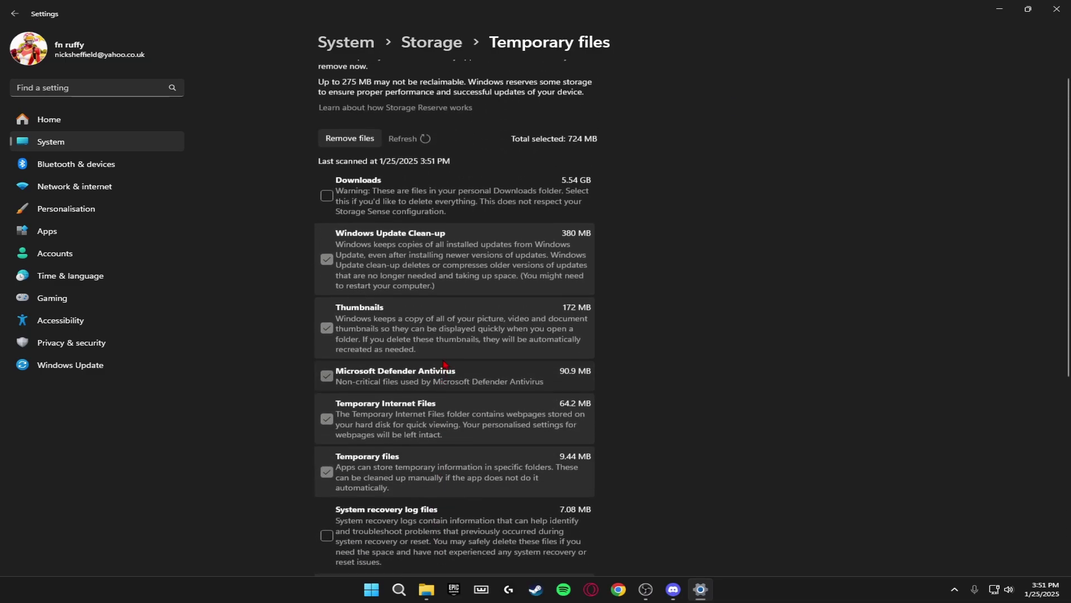
scroll(560, 292, "down", 5)
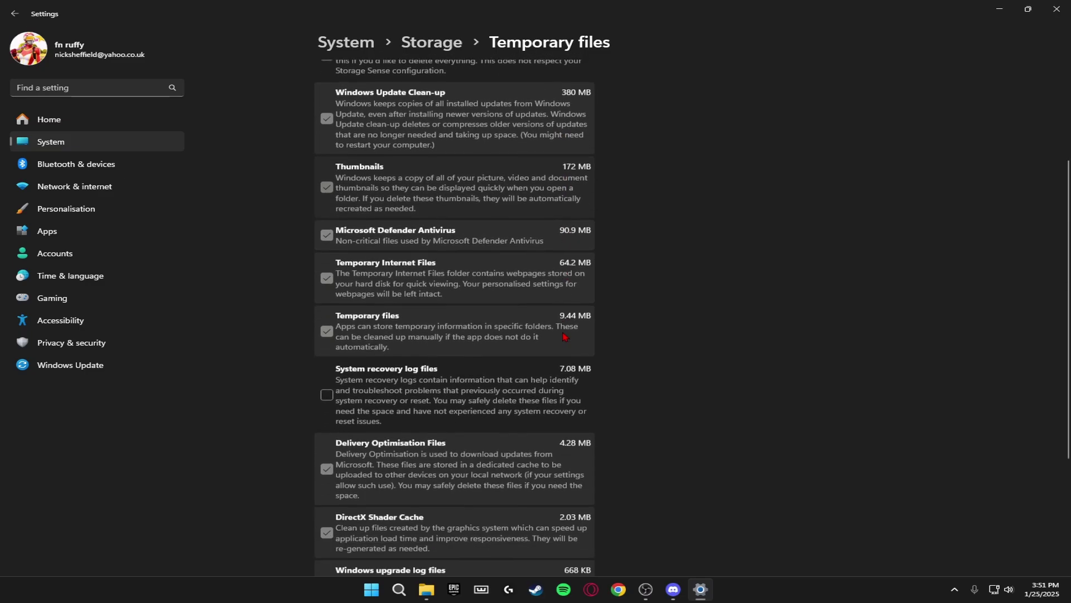
scroll(555, 433, "up", 2)
scroll(555, 432, "up", 4)
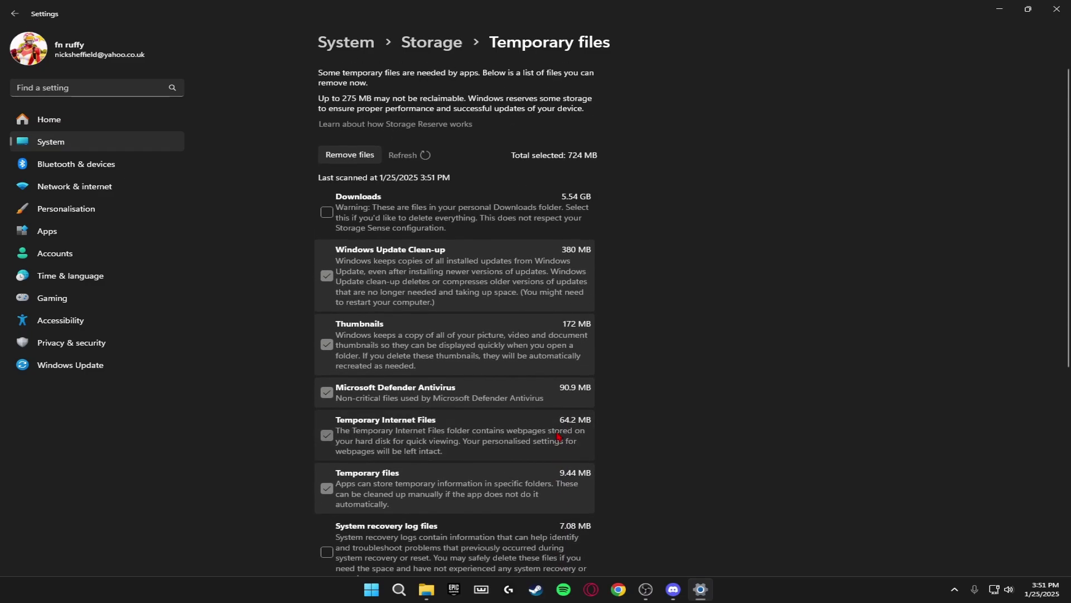
left_click(351, 157)
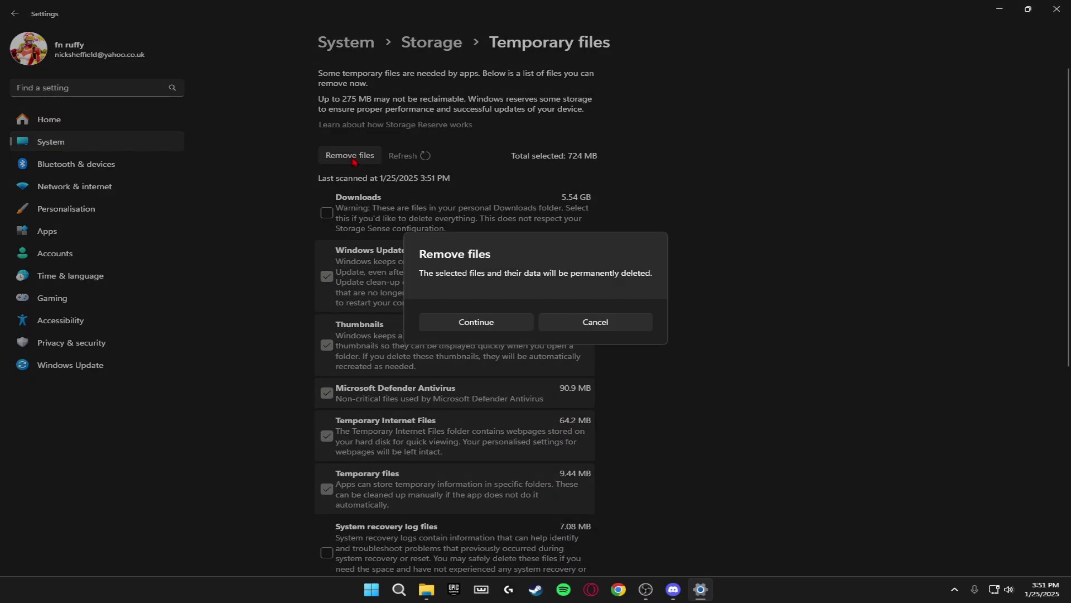
left_click(498, 322)
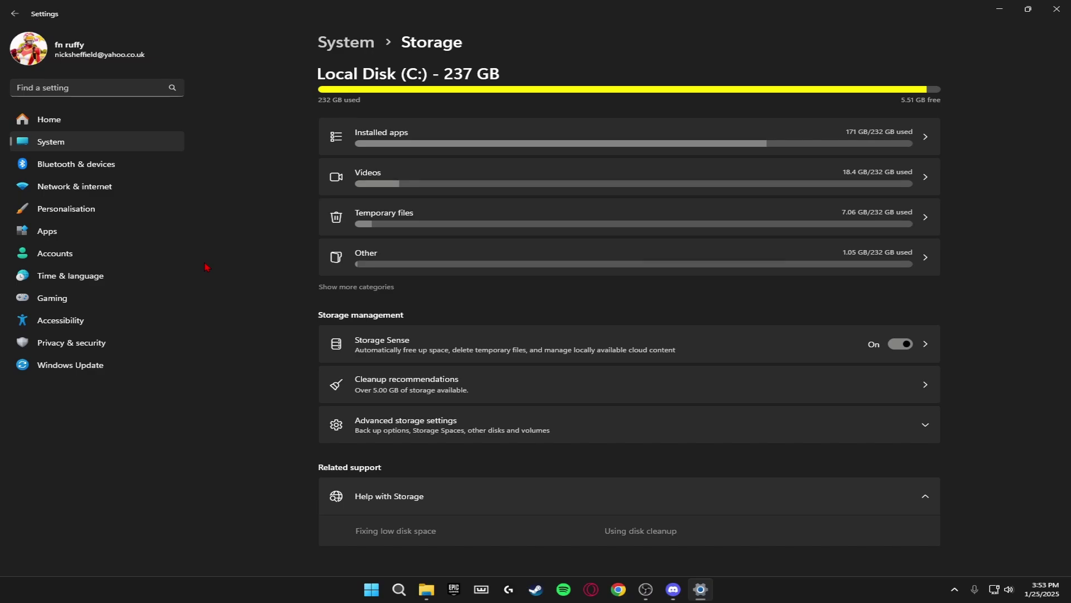
Open the Performance Options through the advanced system settings linked from the system's About page
left_click(128, 147)
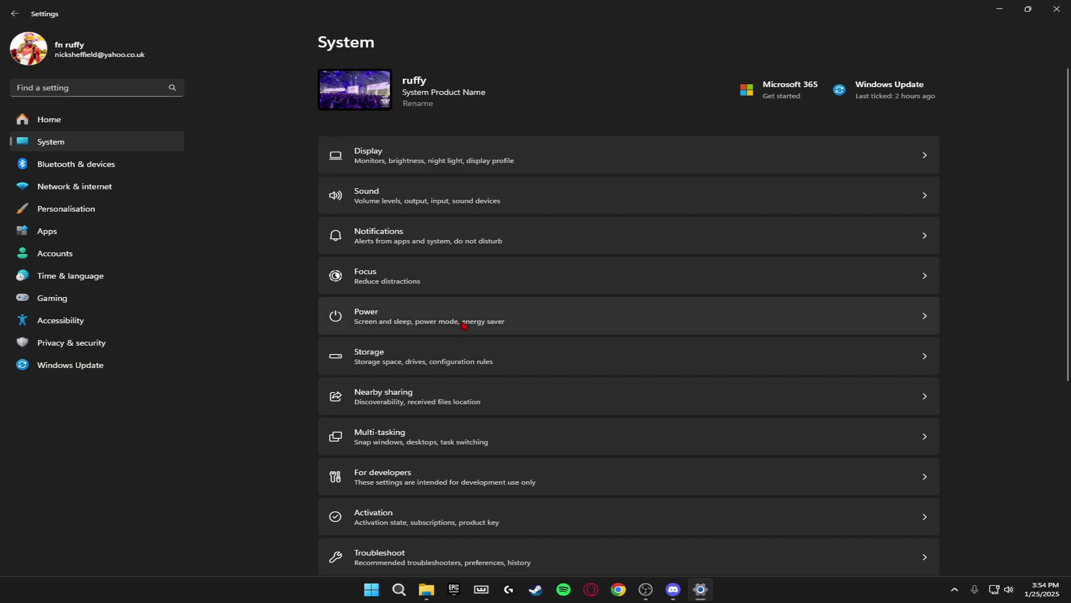
scroll(463, 325, "down", 5)
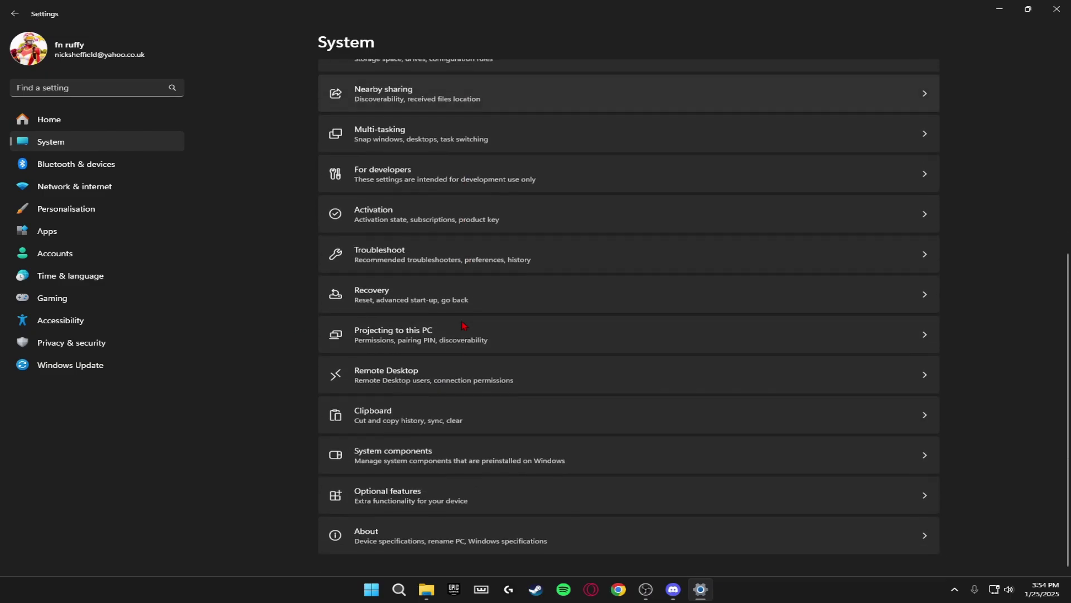
left_click(456, 536)
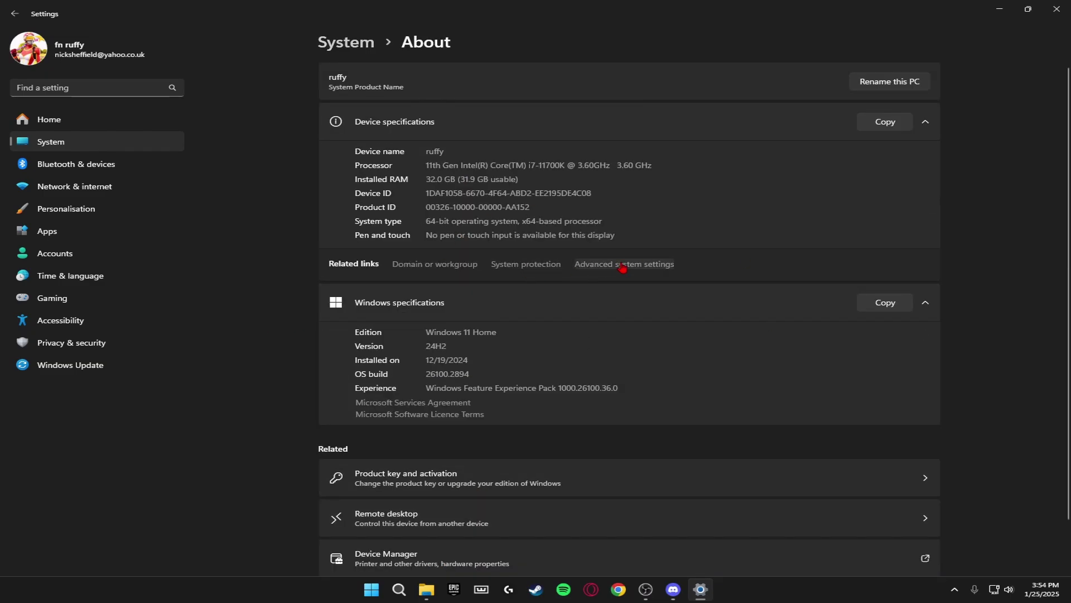
left_click(601, 267)
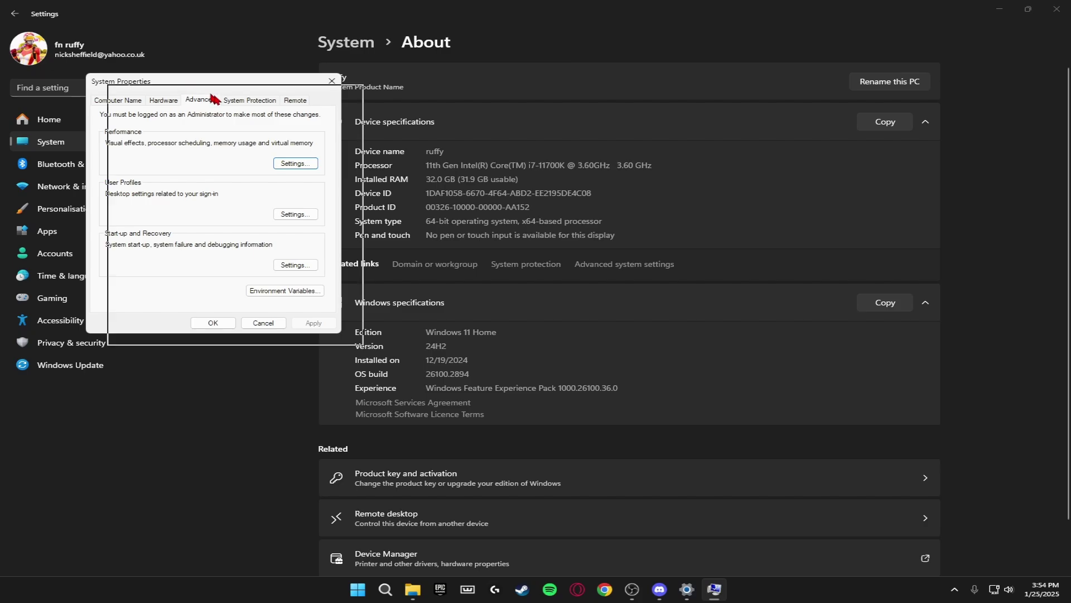
left_click_drag(183, 85, 616, 105)
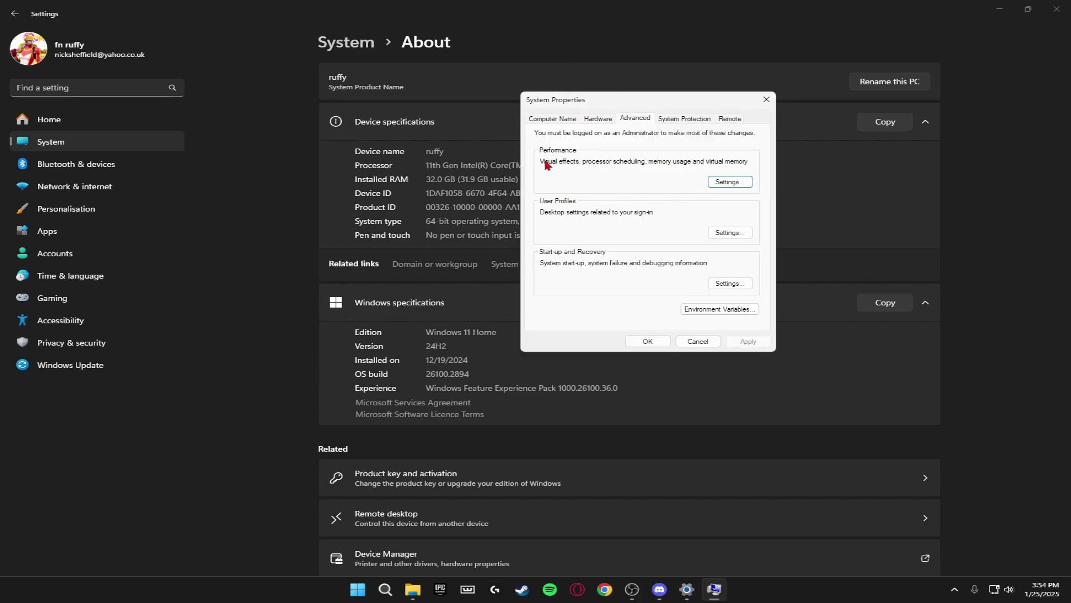
left_click(728, 181)
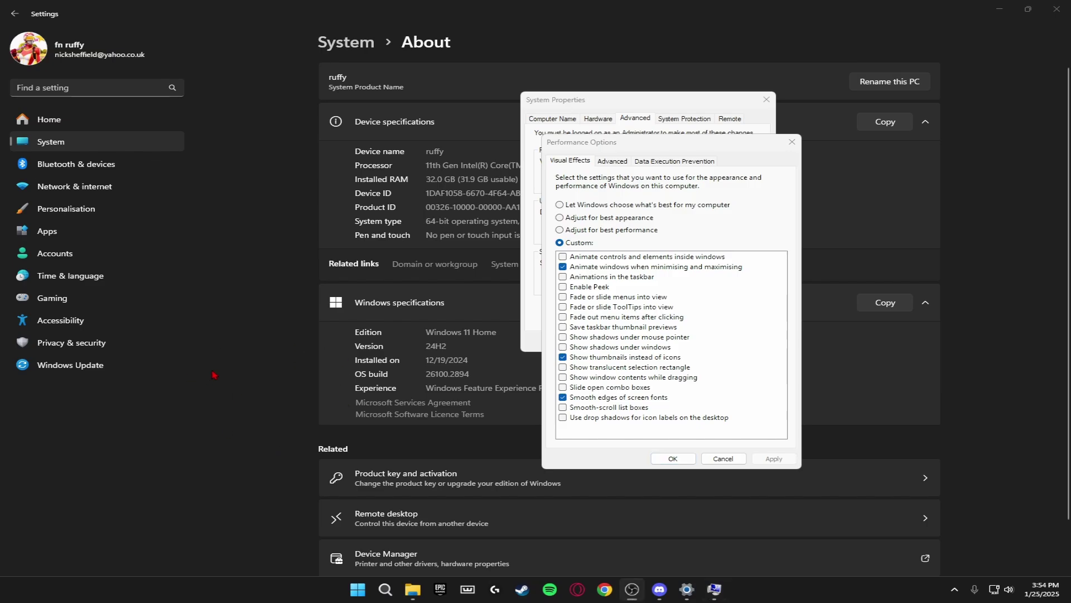
Adjust visual effects for best performance, enable only taskbar animations, thumbnails instead of icons and smooth screen font edges, and apply the changes
left_click(560, 230)
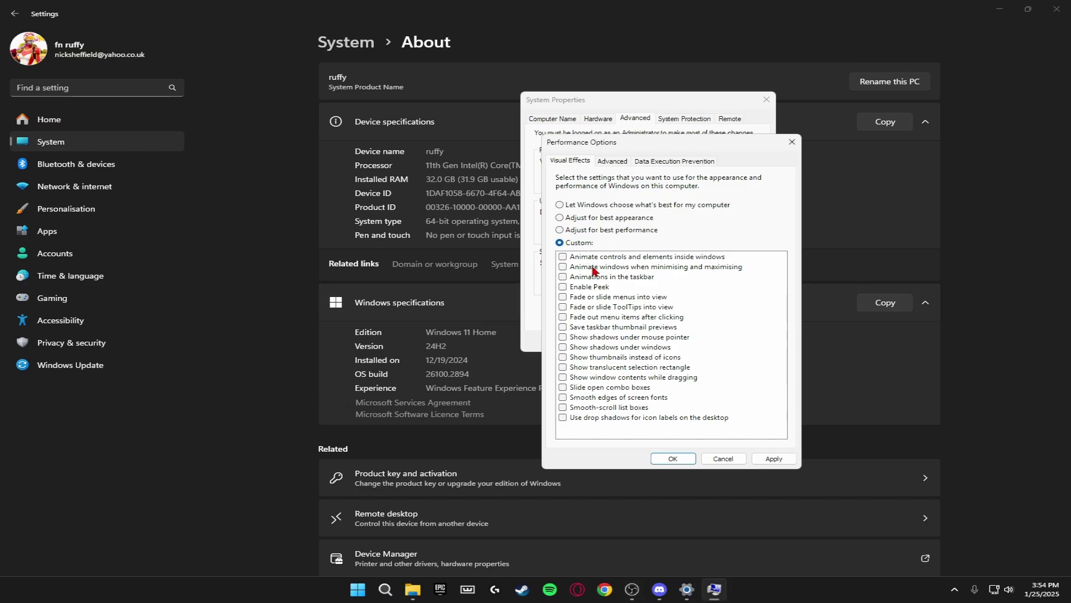
left_click(562, 277)
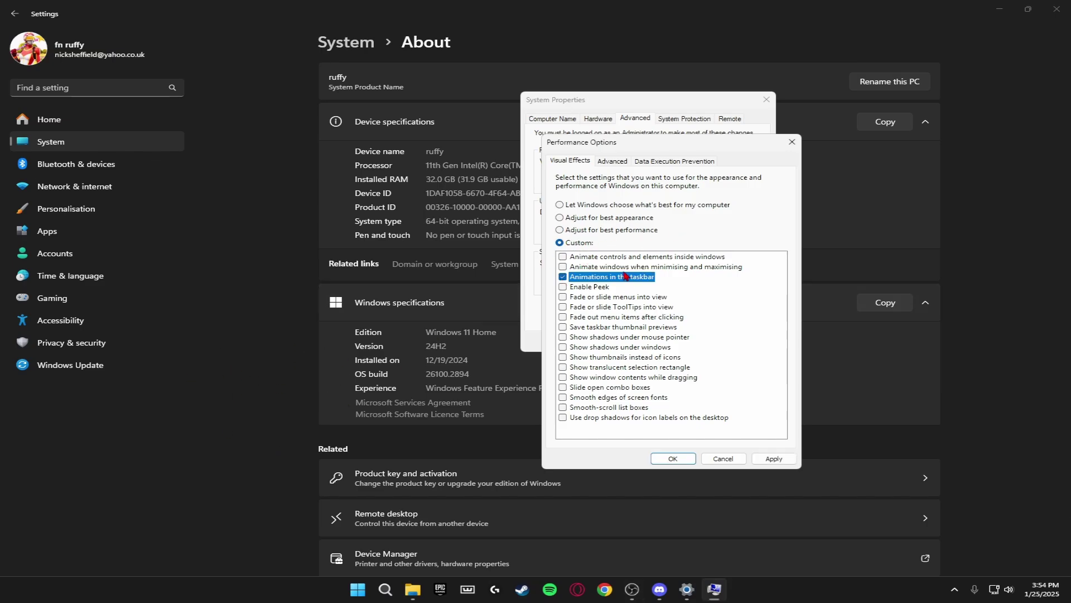
left_click(563, 357)
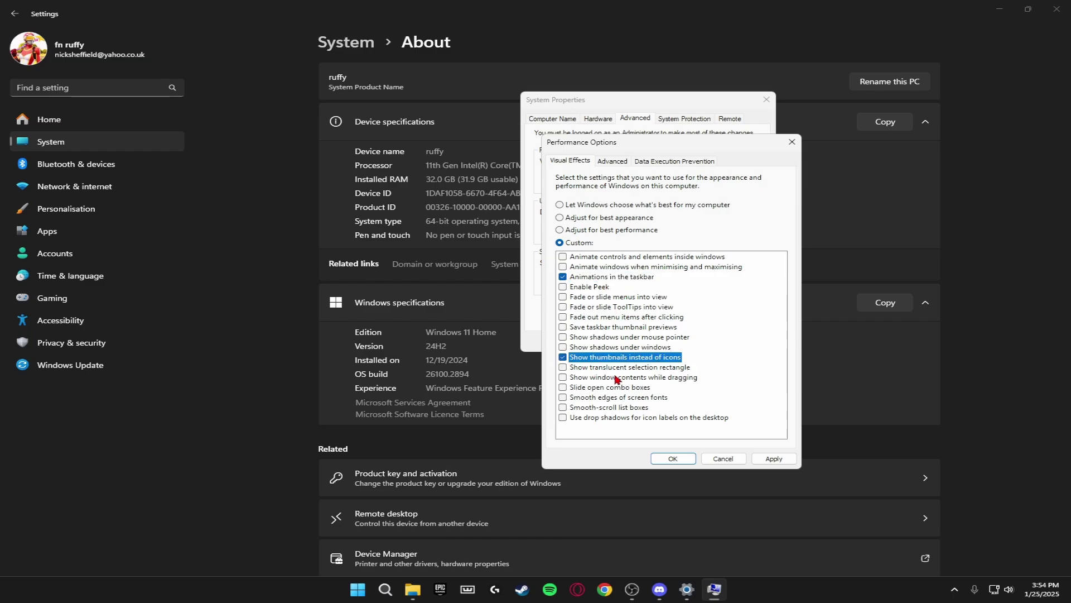
left_click(563, 398)
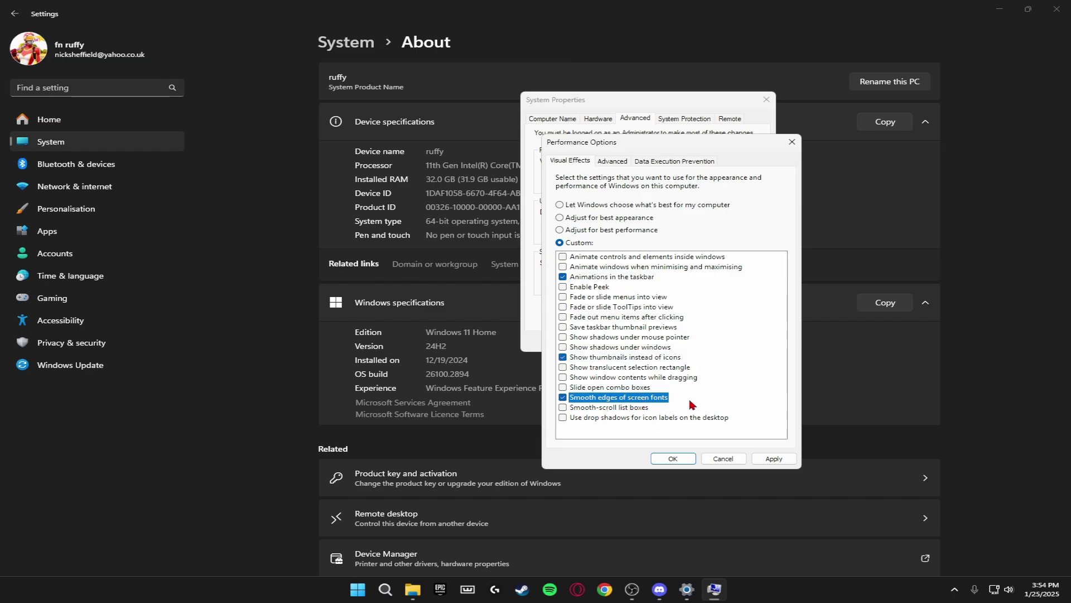
left_click(784, 460)
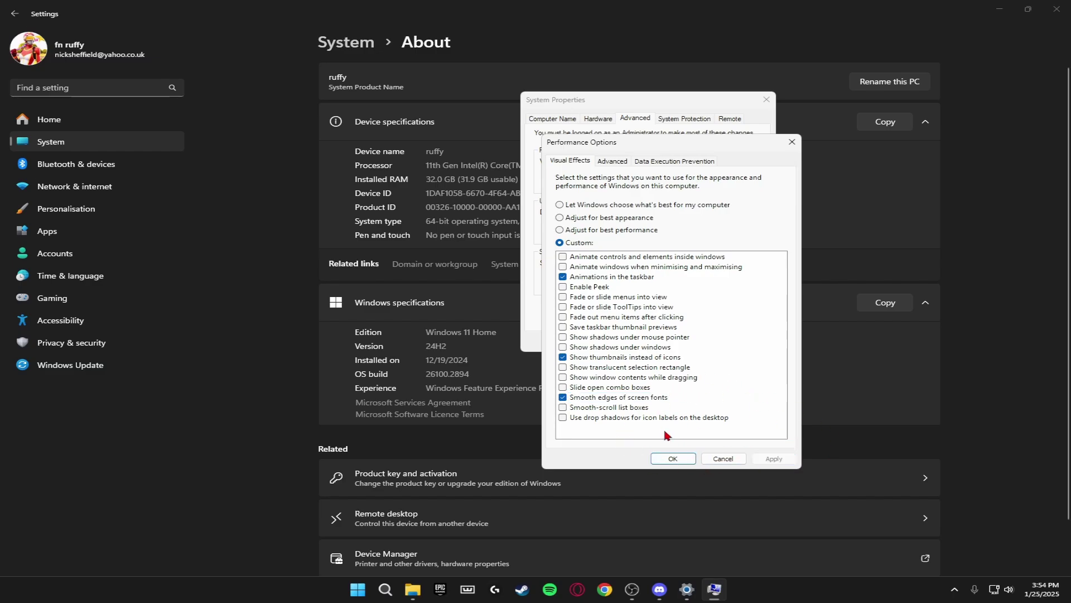
left_click(673, 458)
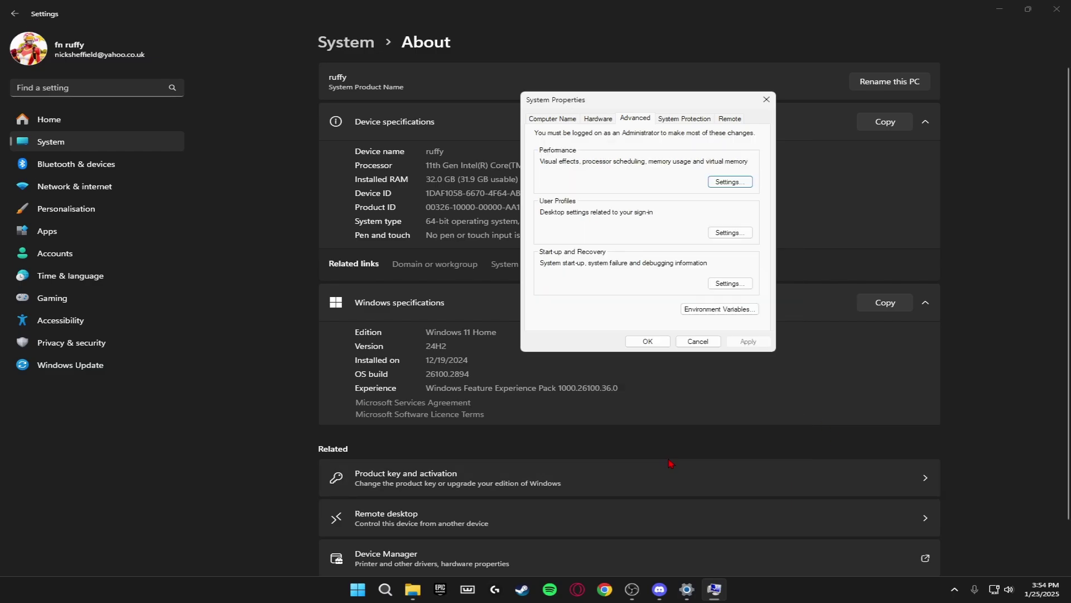
left_click(646, 340)
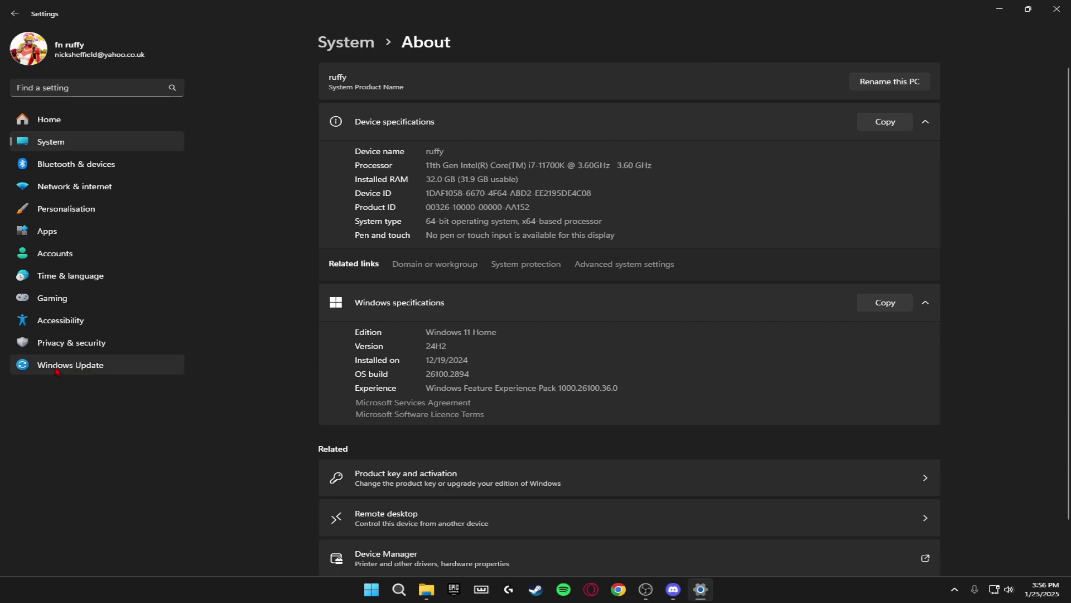
Check for new Windows updates and close Windows Settings
left_click(85, 367)
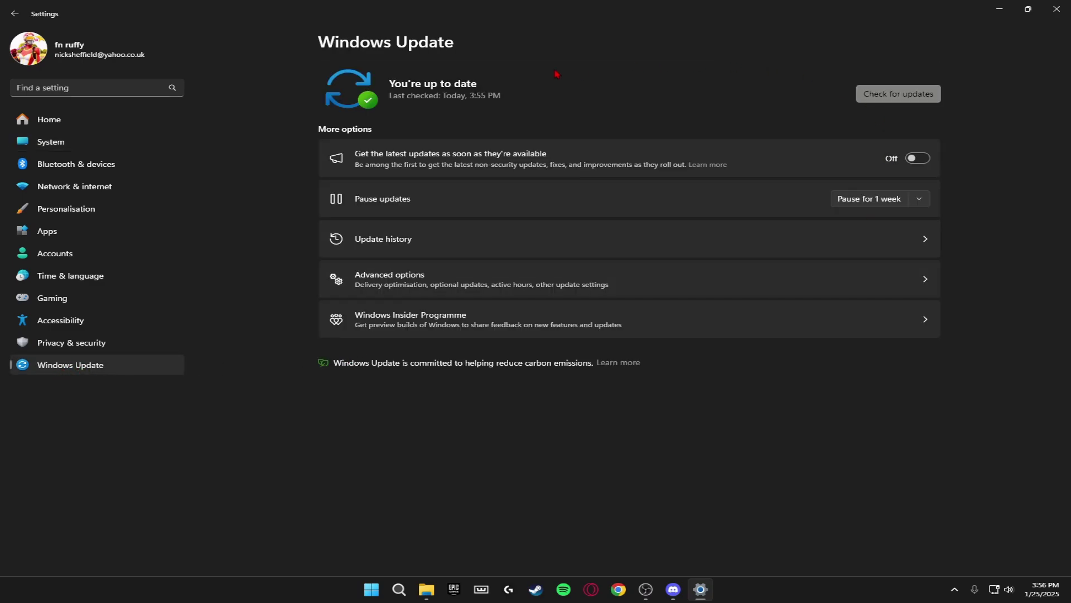
left_click(905, 95)
left_click(1056, 9)
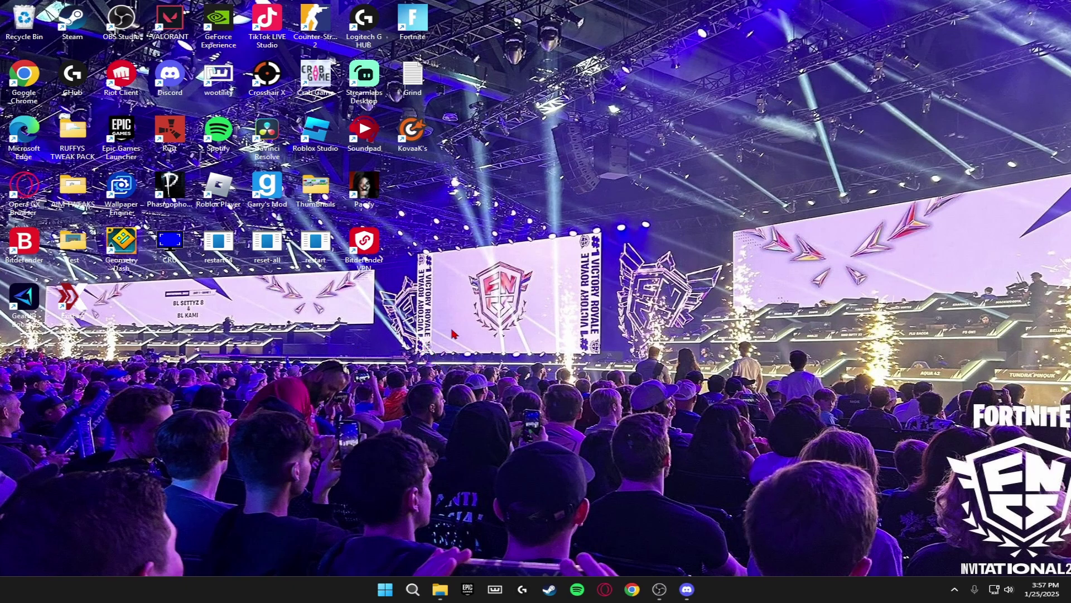
right_click(430, 367)
key("Escape")
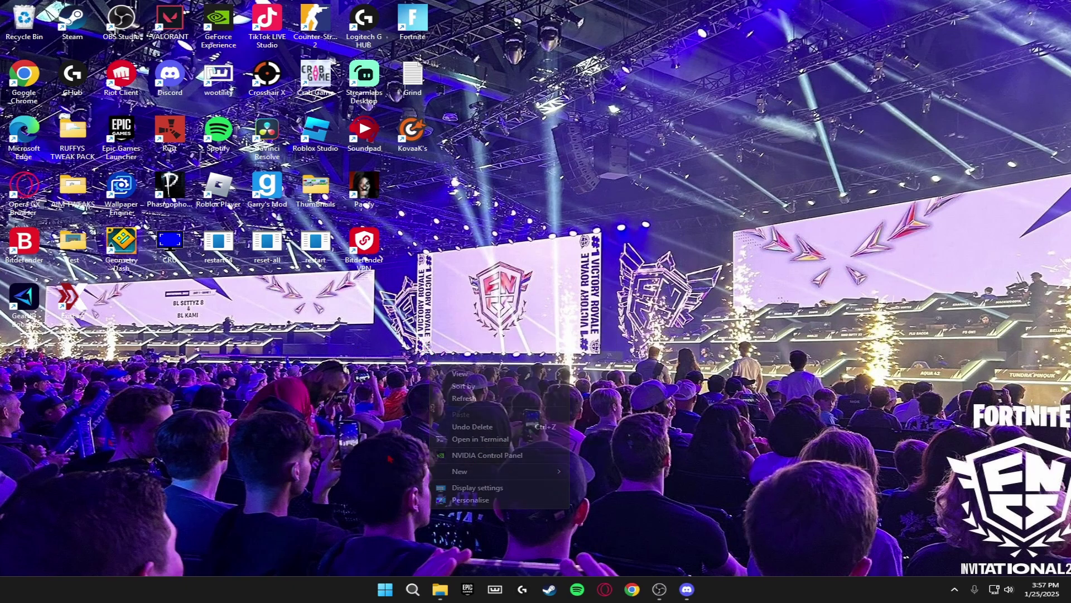
Open NVIDIA Control Panel and set the image settings with preview to use the advanced 3D image settings
right_click(431, 419)
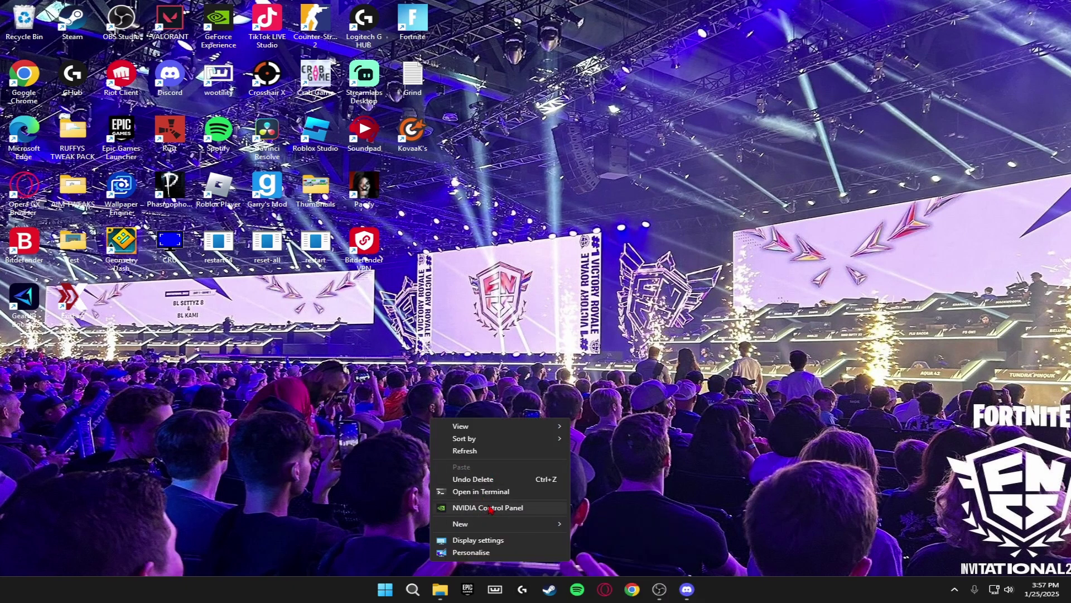
left_click(464, 510)
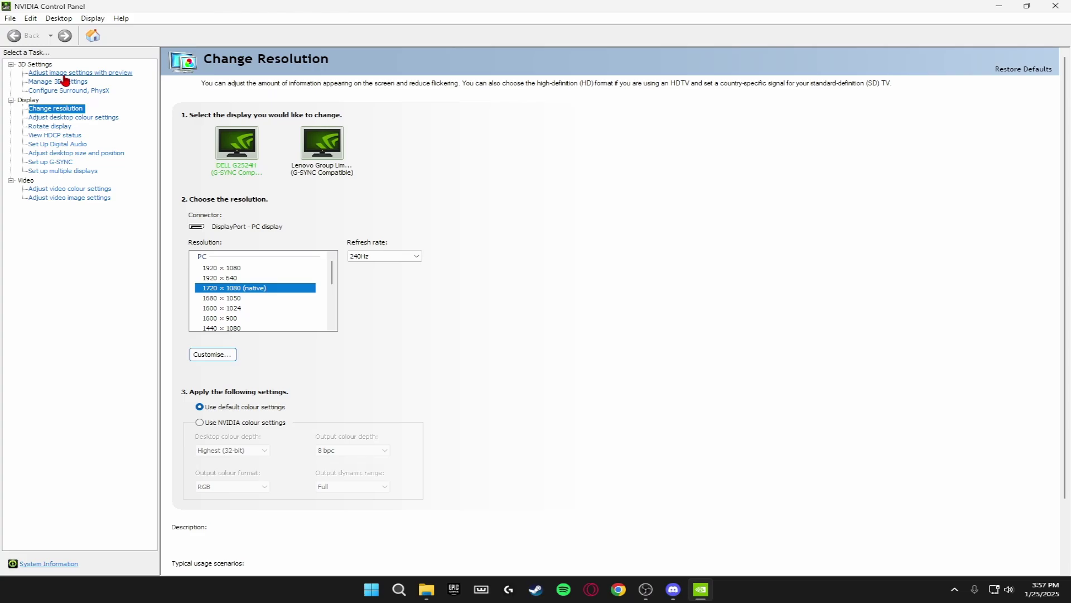
left_click(94, 74)
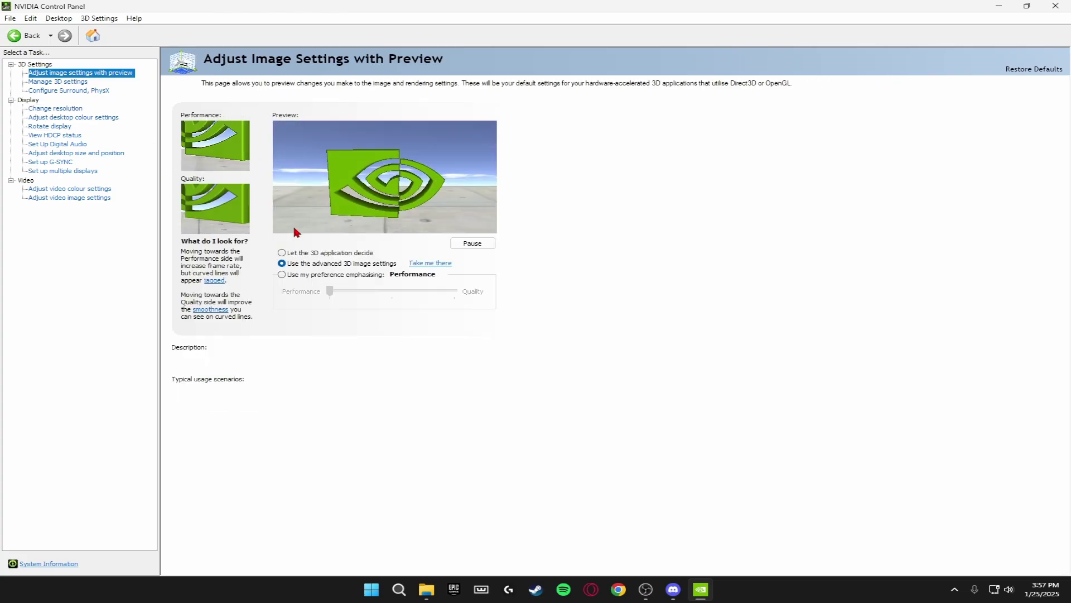
left_click(287, 278)
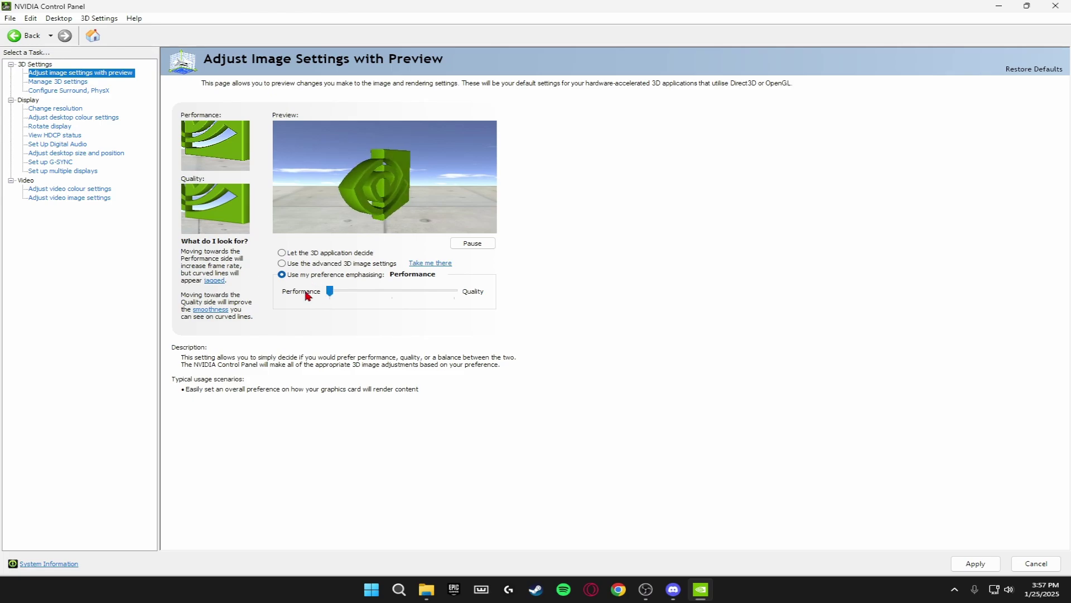
left_click(281, 264)
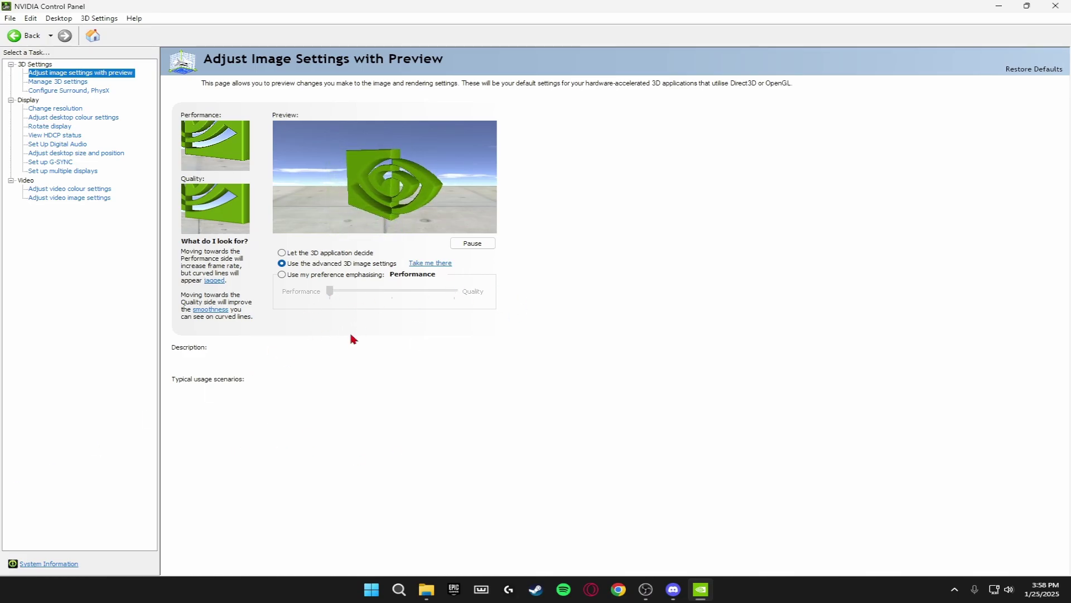
Open Manage 3D settings and review the global 3D settings list
left_click(41, 84)
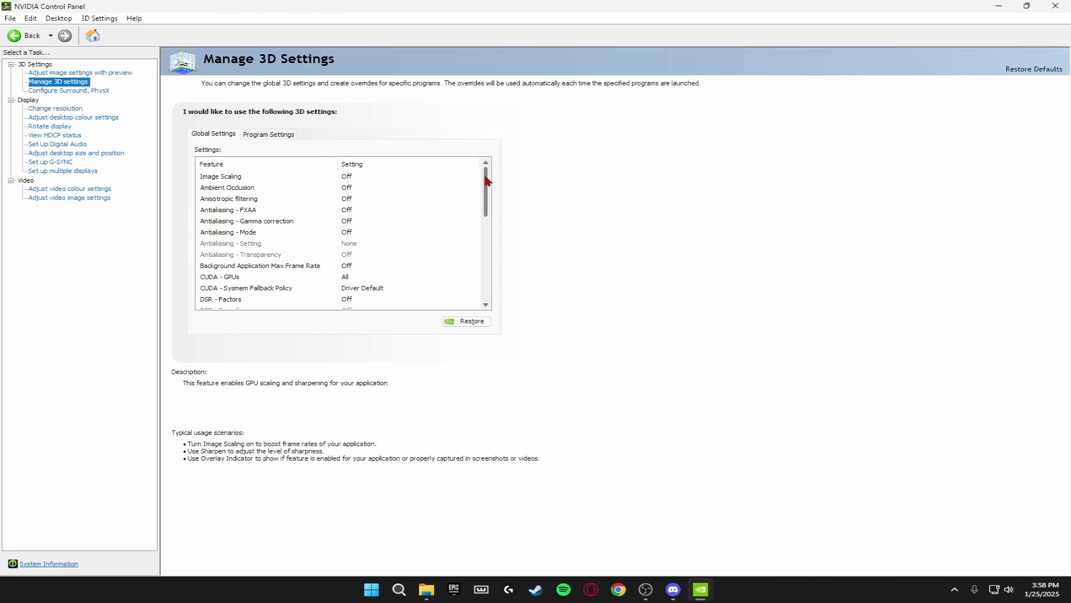
mouse_move(488, 180)
left_mouse_down()
mouse_move(495, 263)
mouse_move(486, 278)
mouse_move(494, 197)
left_mouse_up()
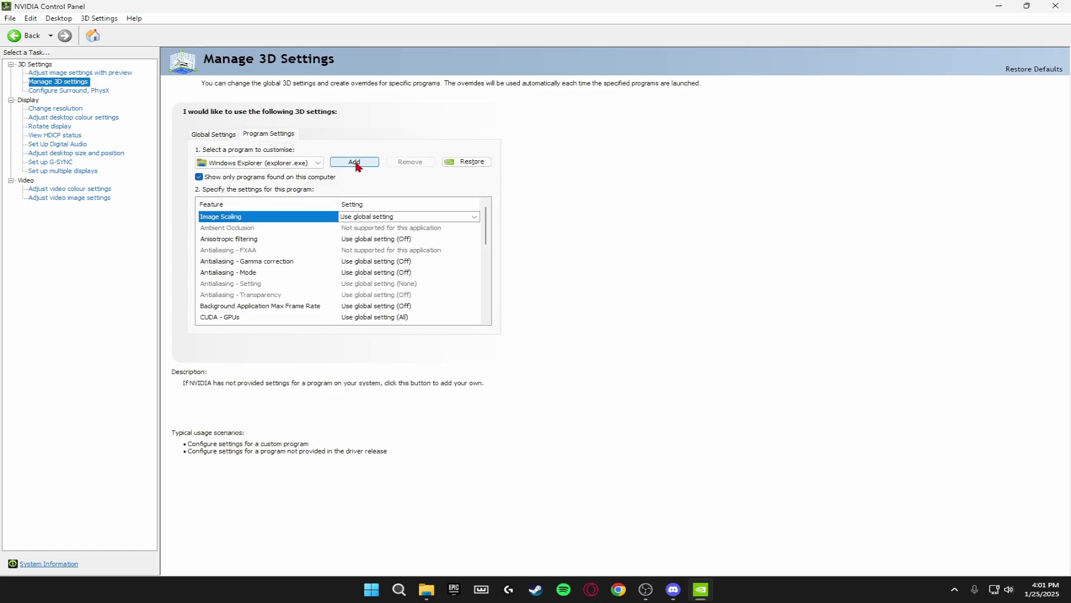
Browse C:\Windows for explorer as a program to customise, cancel adding it, and review Windows Explorer's existing program settings
left_click(354, 162)
left_click(650, 390)
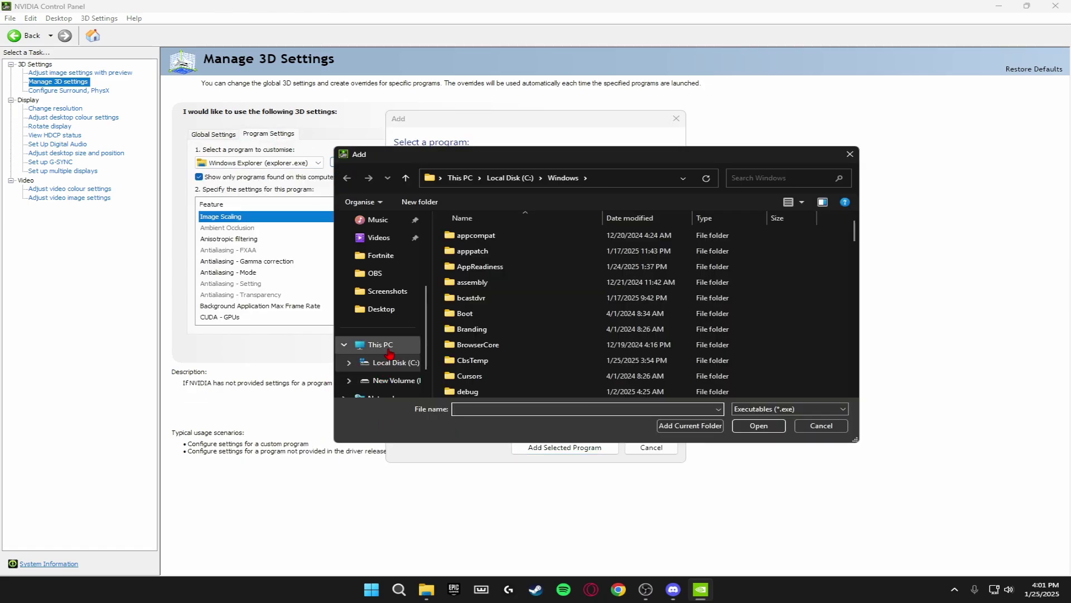
left_click(379, 346)
double_click(512, 253)
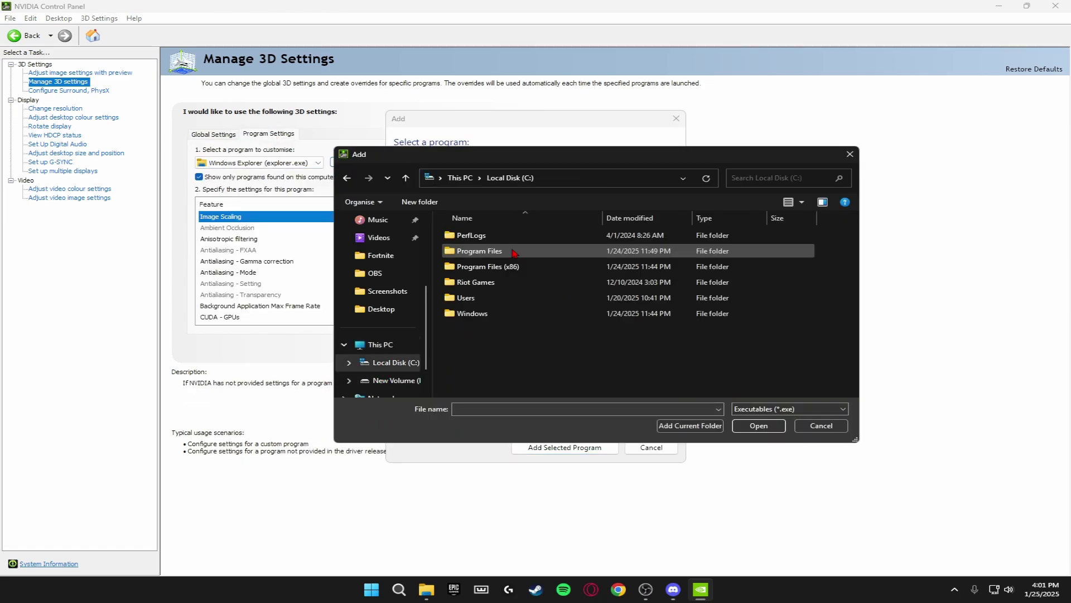
double_click(517, 318)
scroll(511, 324, "down", 15)
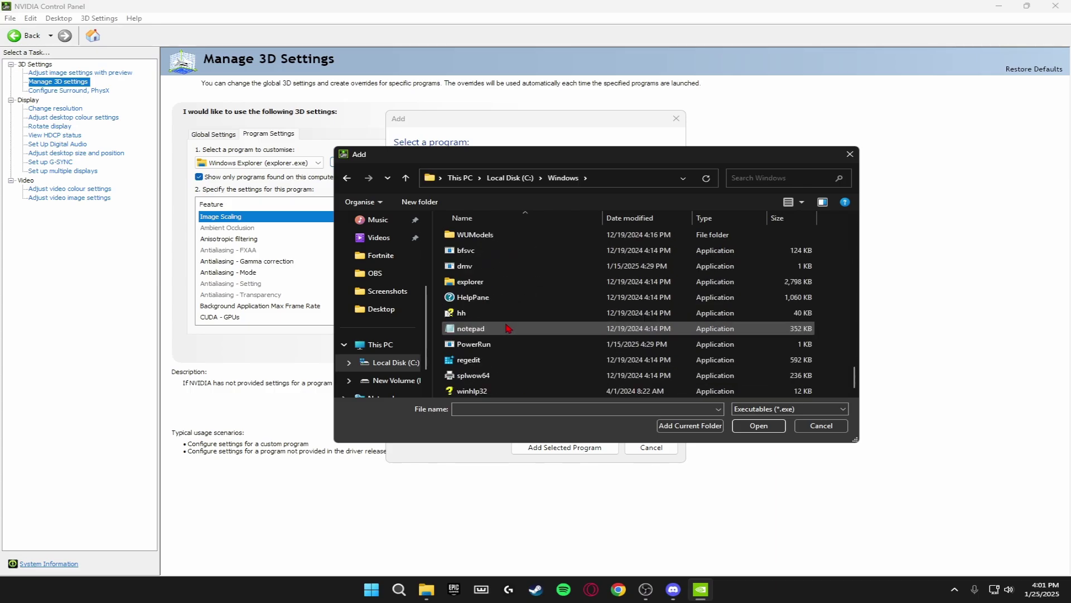
left_click(483, 281)
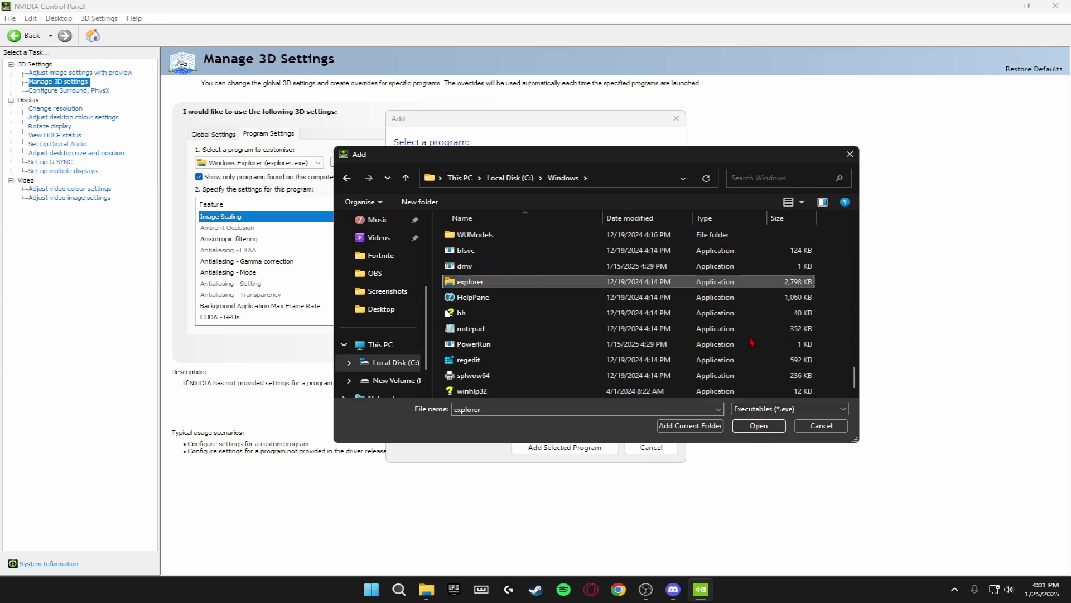
left_click(849, 154)
left_click(676, 118)
left_click_drag(485, 221, 478, 268)
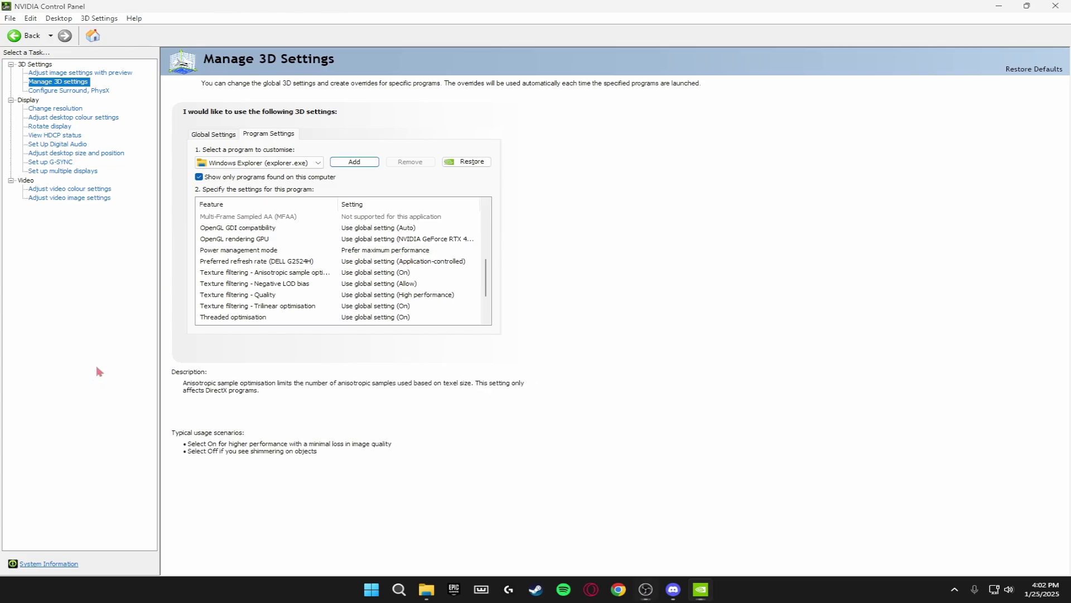
Check the PhysX processor options, keep NVIDIA GeForce RTX 4060 Ti selected, and close NVIDIA Control Panel
left_click(78, 91)
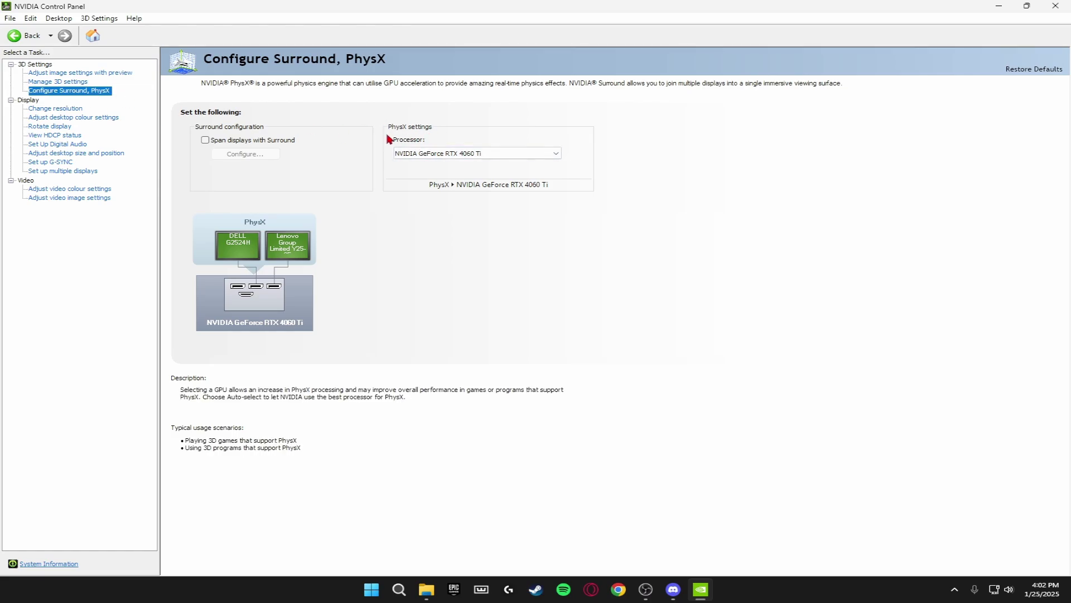
left_click(443, 154)
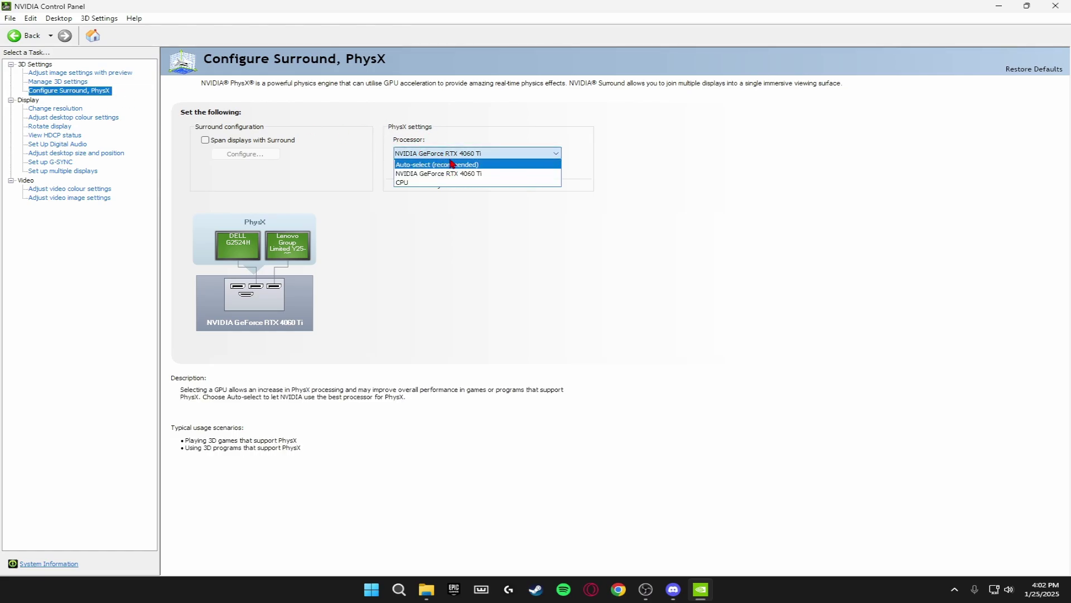
left_click(451, 153)
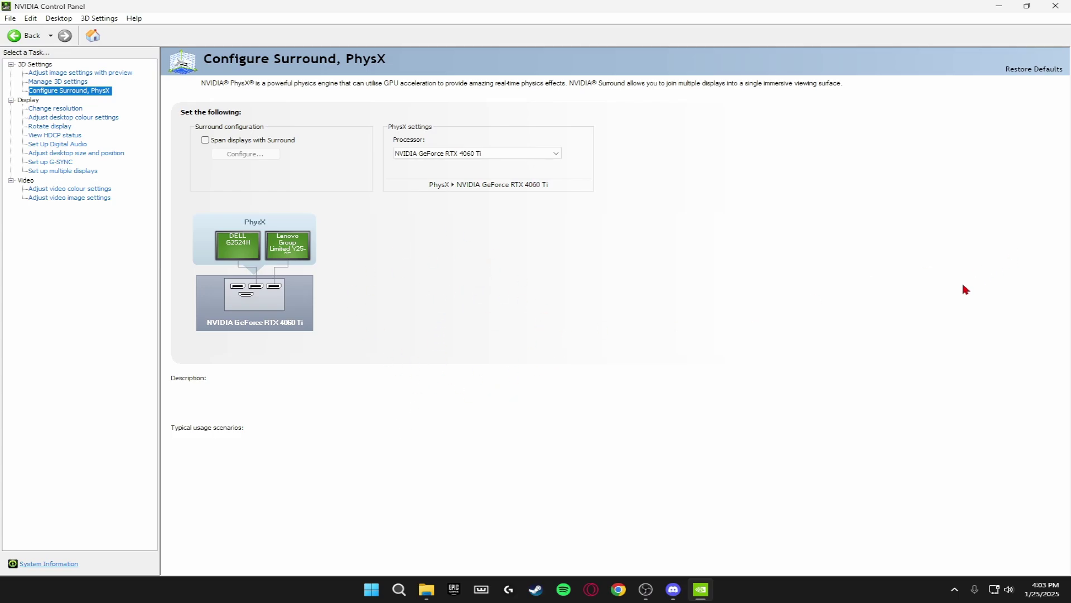
left_click(1056, 6)
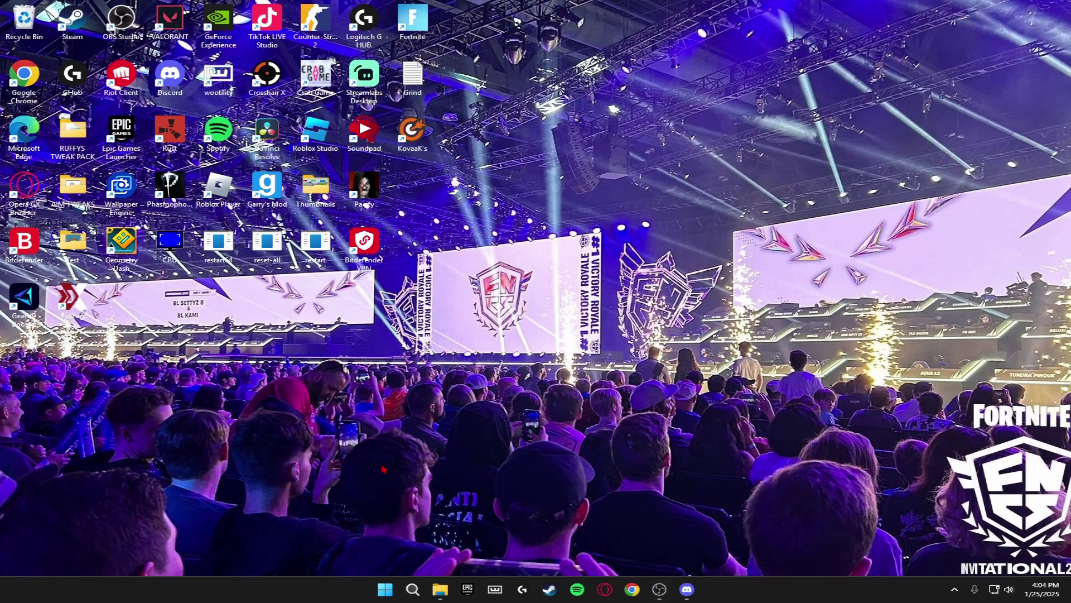
Search Windows for Game Mode and open the Game Mode settings page
left_click(413, 589)
type("GAme Bar")
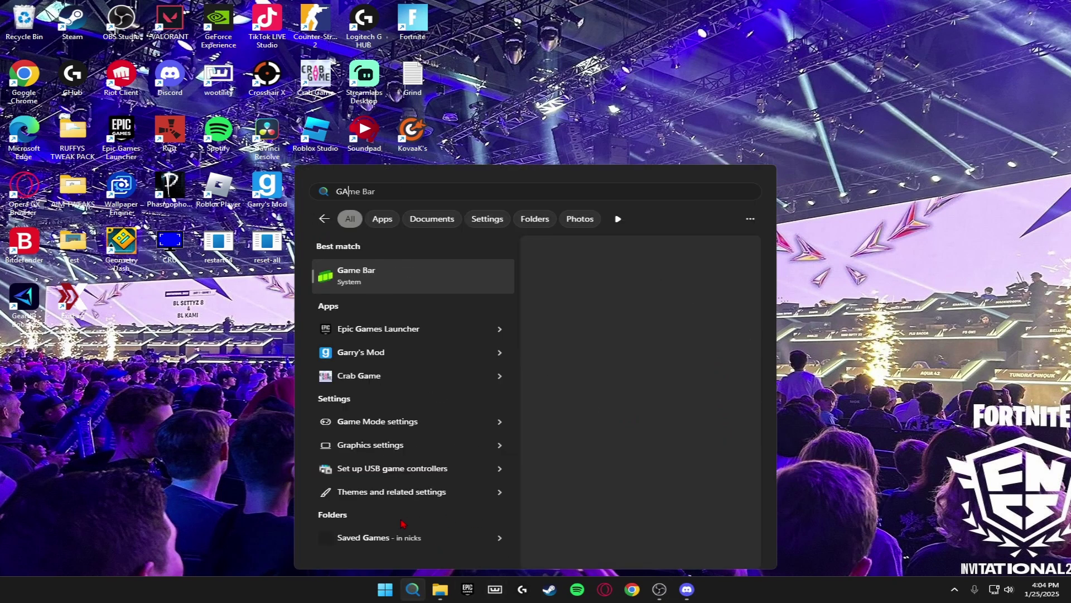
type("ME MODE")
left_click(458, 278)
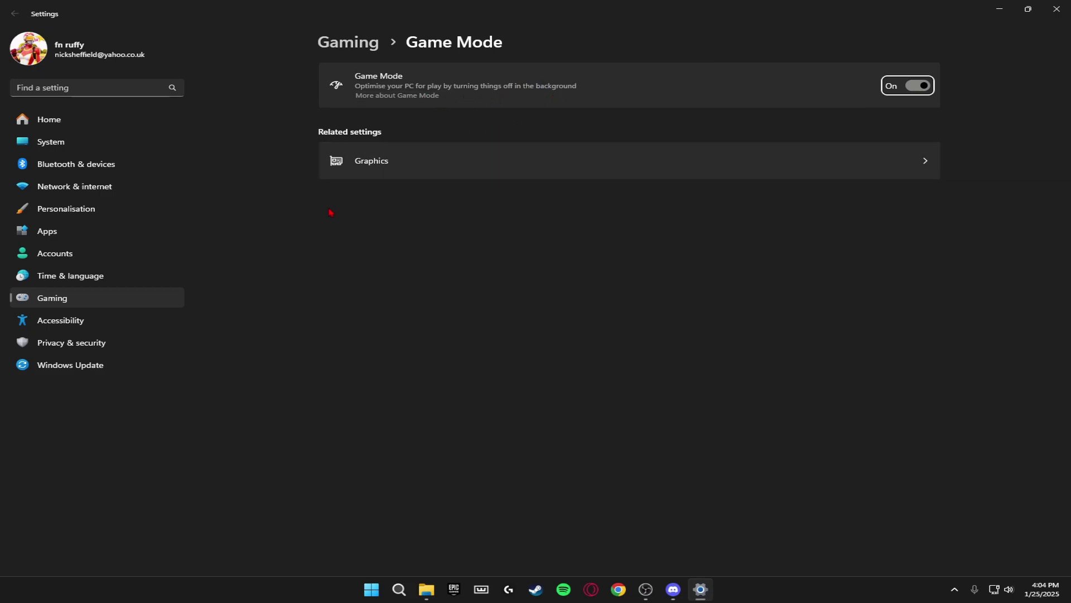
Check the Game Bar controller option in the Gaming settings and close Windows Settings
left_click(70, 300)
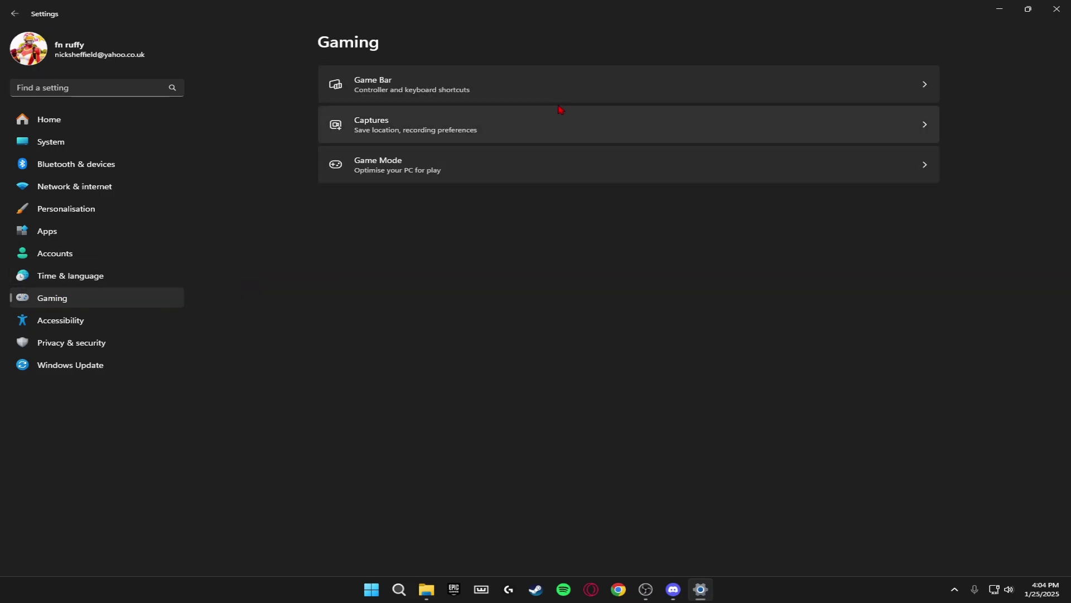
left_click(546, 92)
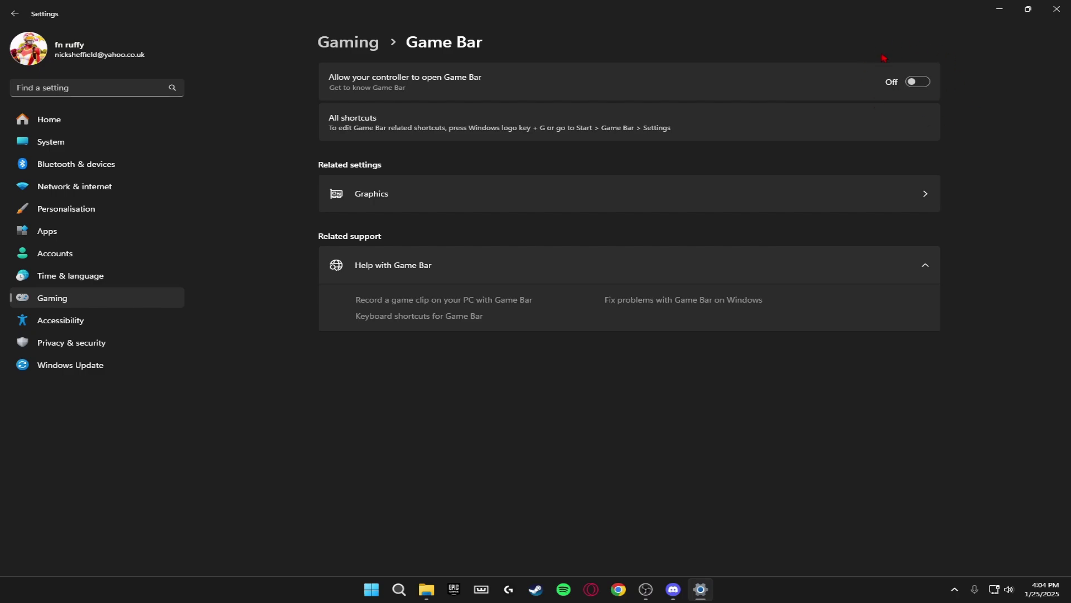
key("alt+Tab")
left_click(1057, 9)
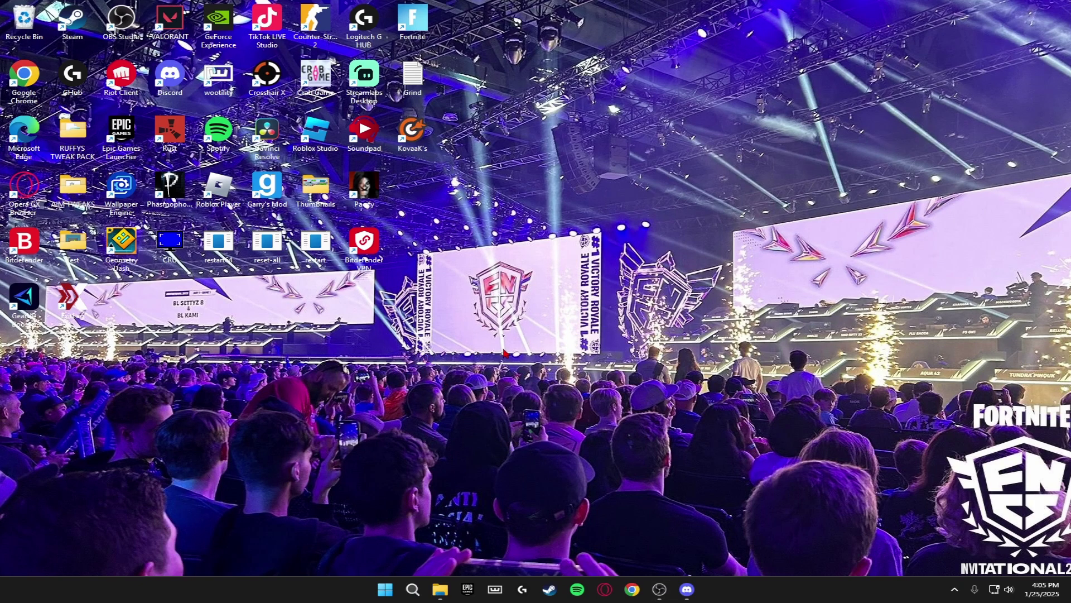
In the display's Graphics settings, set Fortnite's GPU preference to High Performance (NVIDIA GeForce RTX 4060 Ti)
right_click(451, 354)
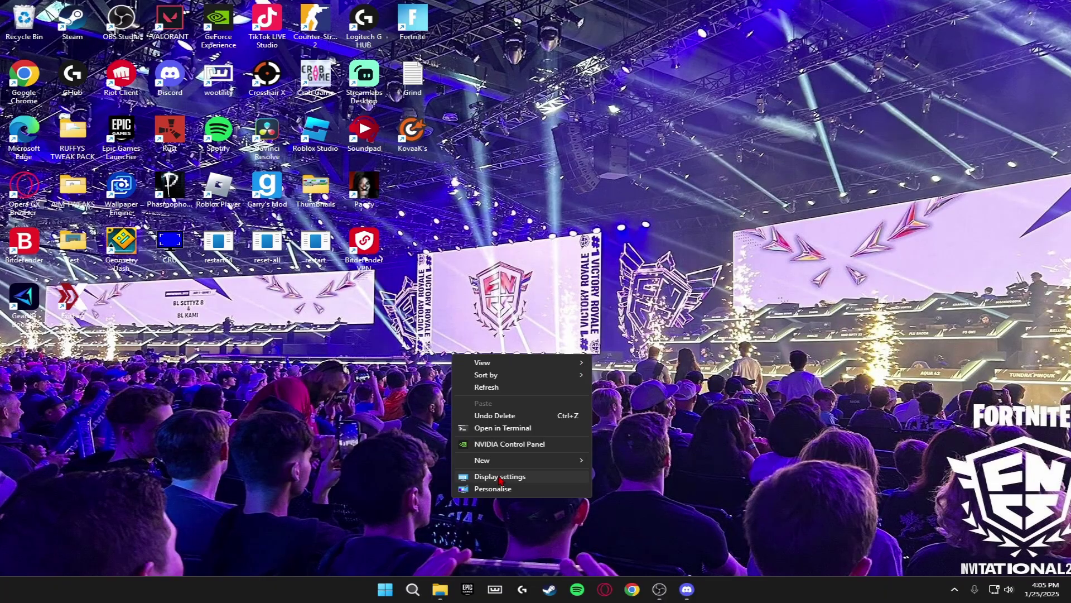
left_click(498, 478)
scroll(447, 373, "down", 8)
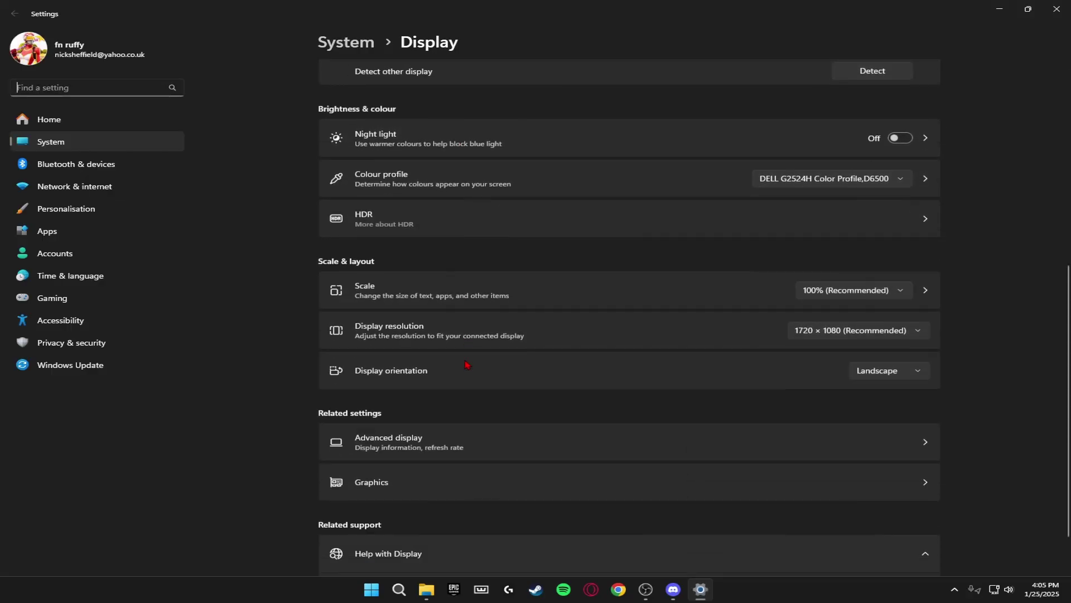
left_click(494, 406)
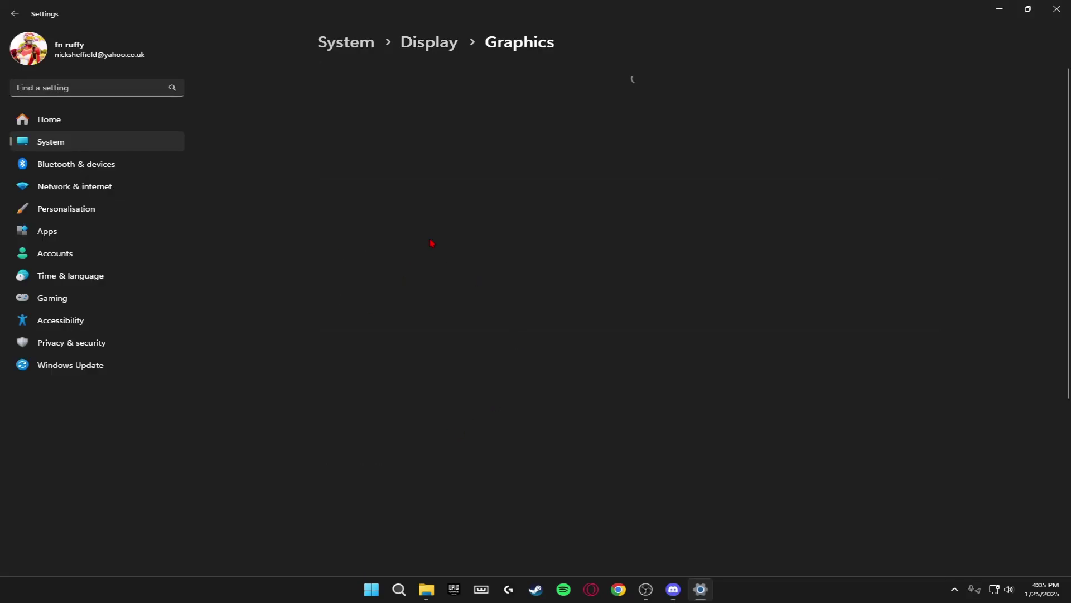
scroll(411, 348, "down", 5)
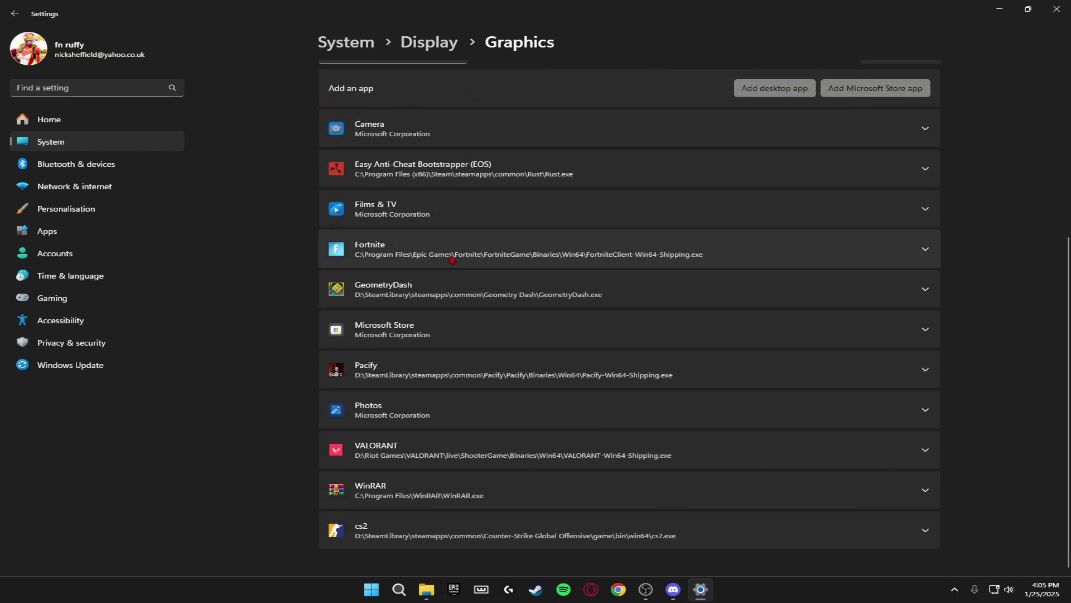
left_click(745, 255)
left_click(790, 287)
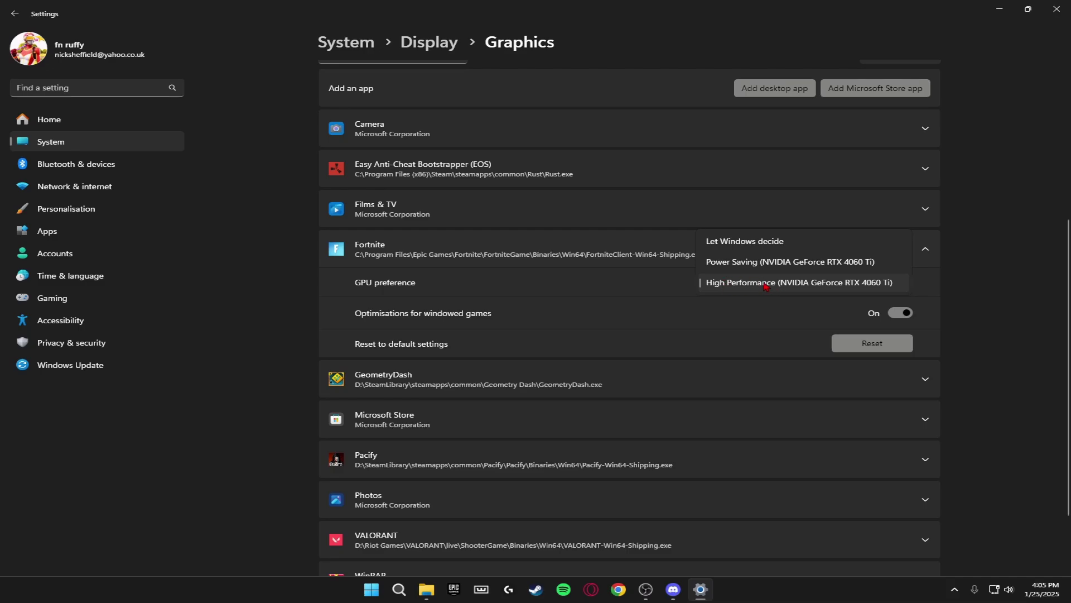
left_click(736, 282)
left_click(552, 254)
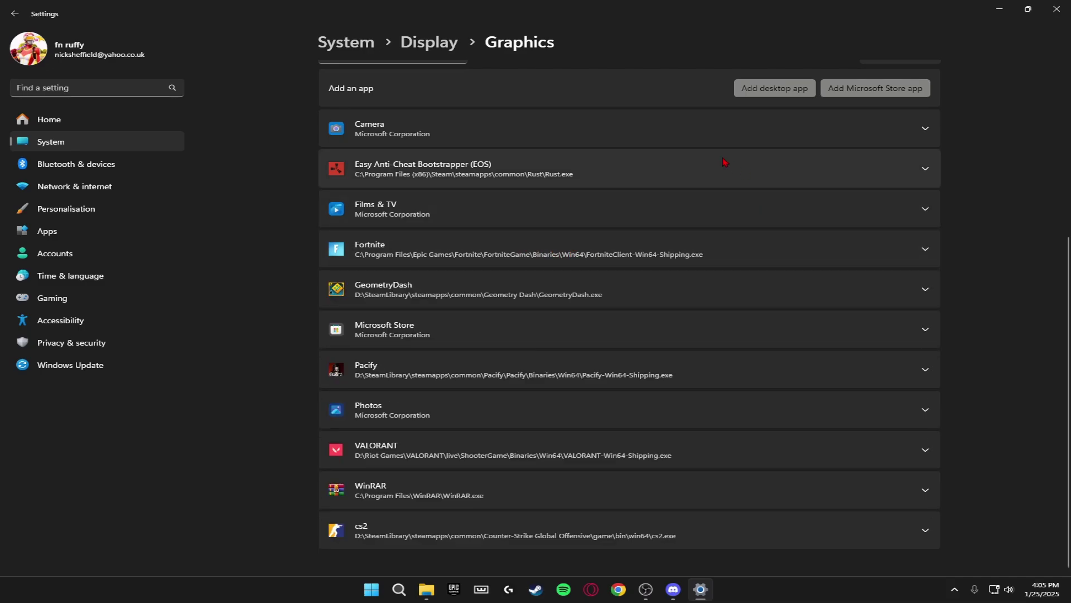
Browse to FortniteClient-Win64-Shipping in Epic Games\Fortnite\FortniteGame\Binaries\Win64 as a desktop app to add, and cancel the selection
left_click(766, 92)
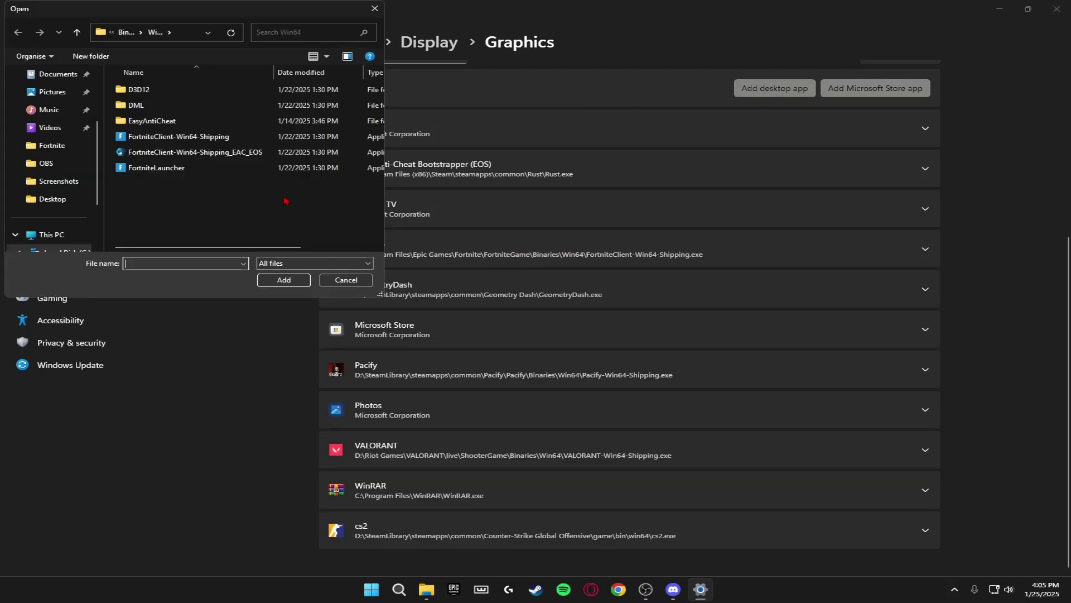
left_click(49, 234)
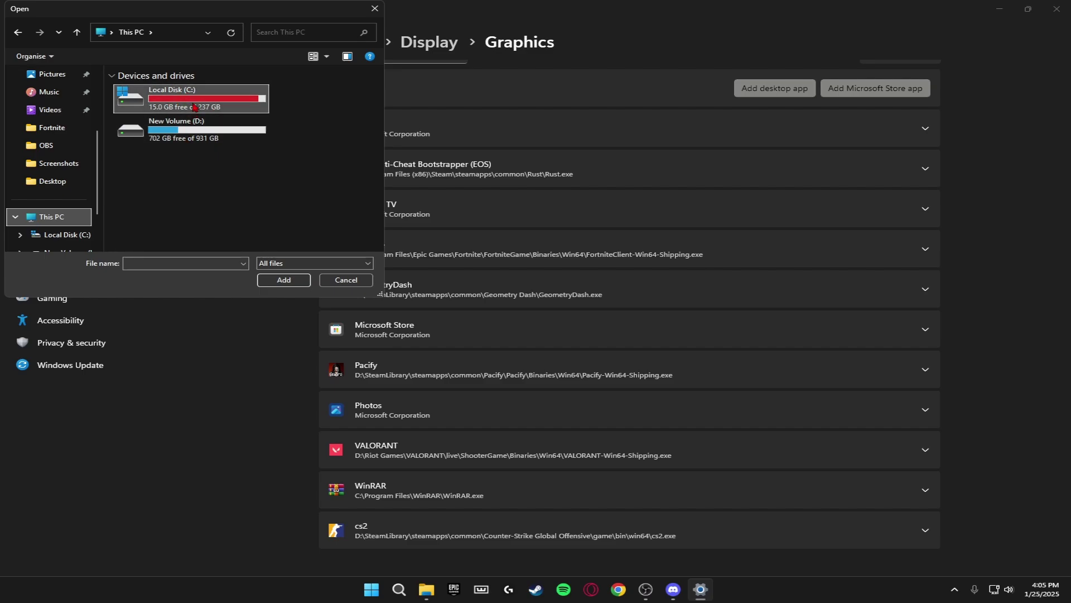
double_click(197, 101)
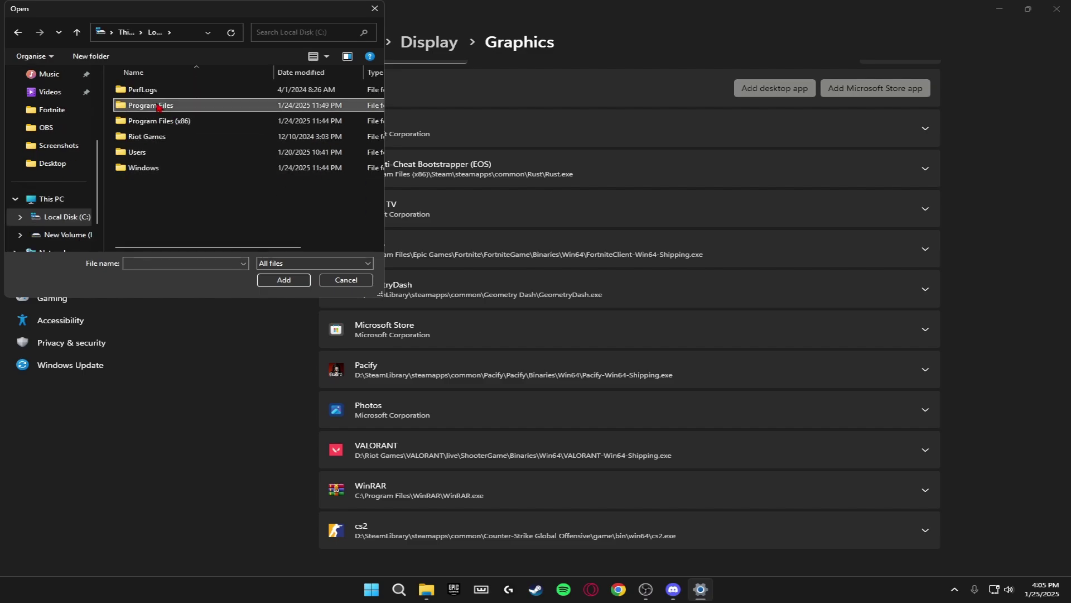
double_click(196, 104)
double_click(161, 183)
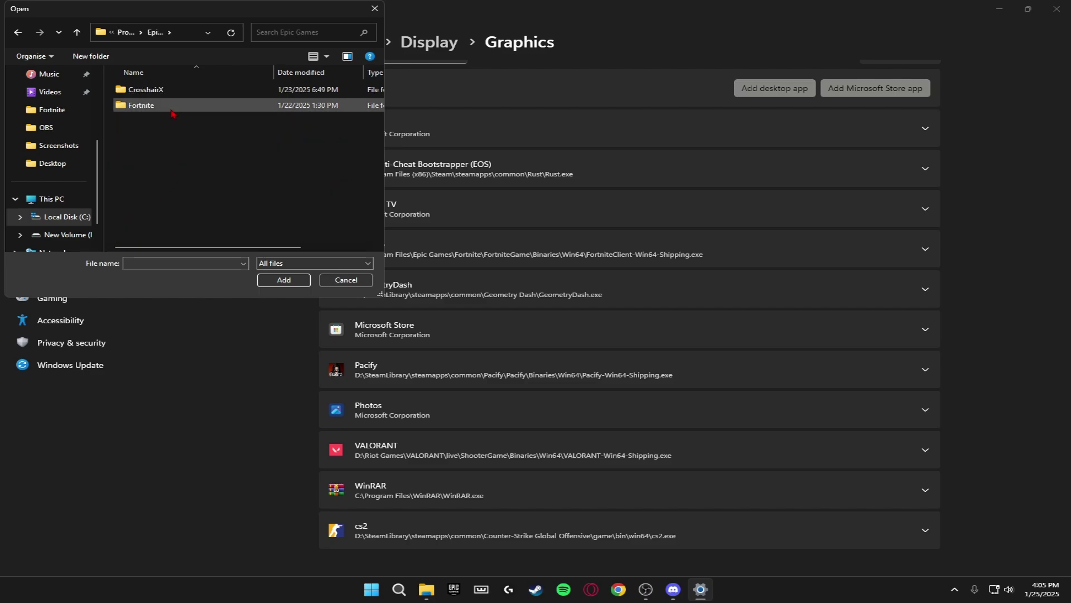
double_click(170, 109)
double_click(159, 135)
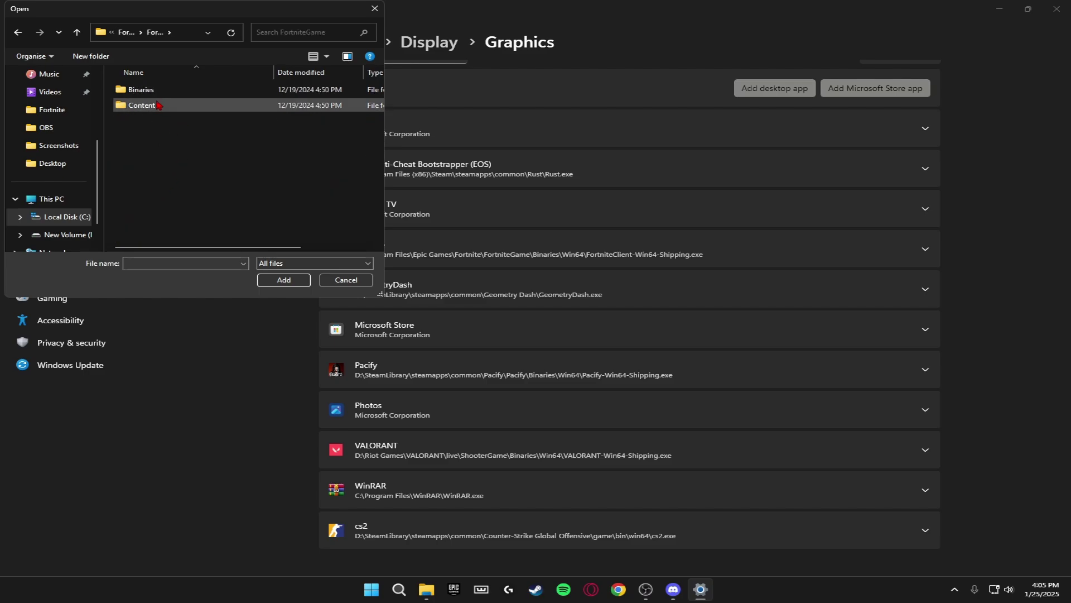
double_click(155, 95)
double_click(168, 106)
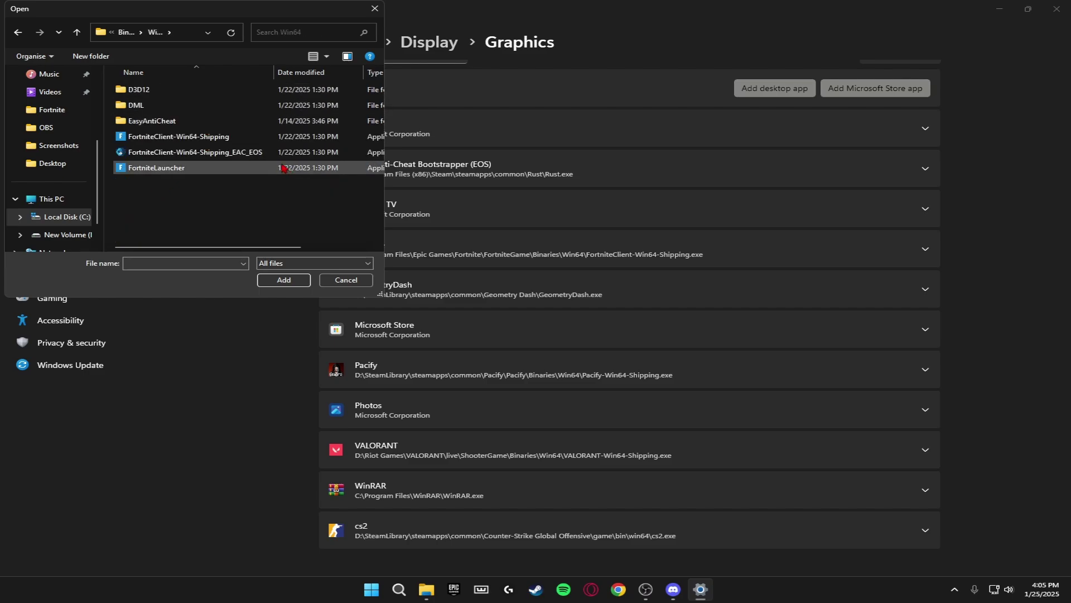
left_click(251, 140)
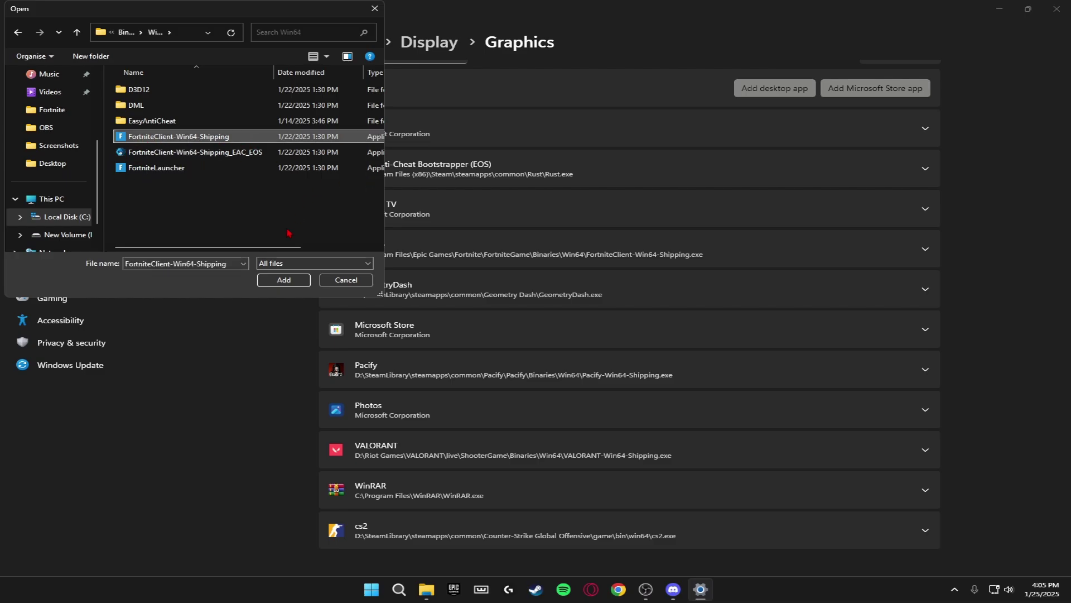
left_click(375, 8)
Expand Fortnite's entry in the Graphics settings and check its GPU preference options
left_click(804, 248)
left_click(826, 283)
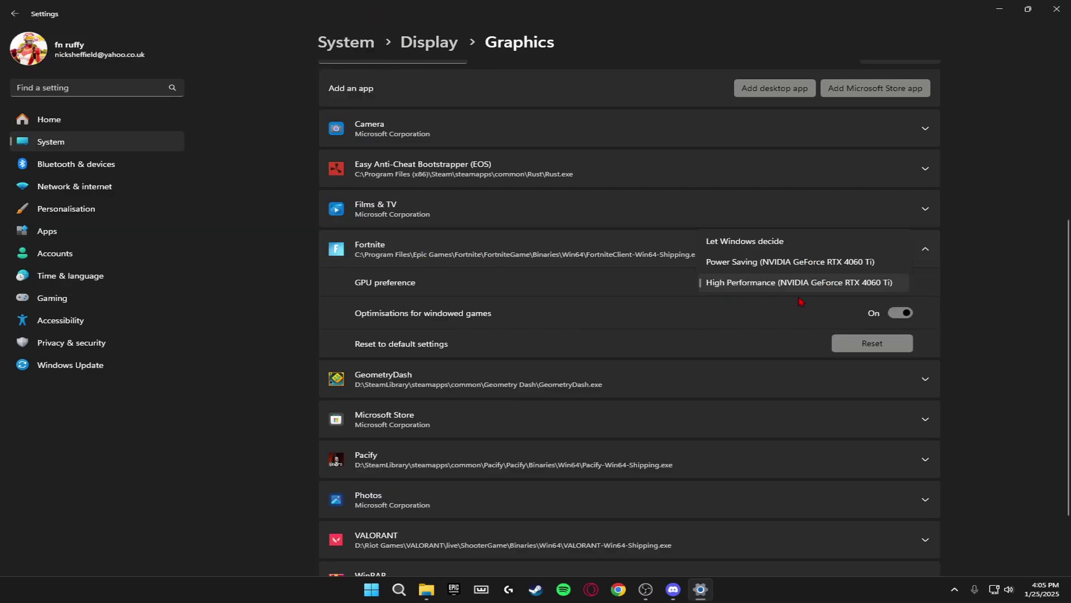
left_click(624, 250)
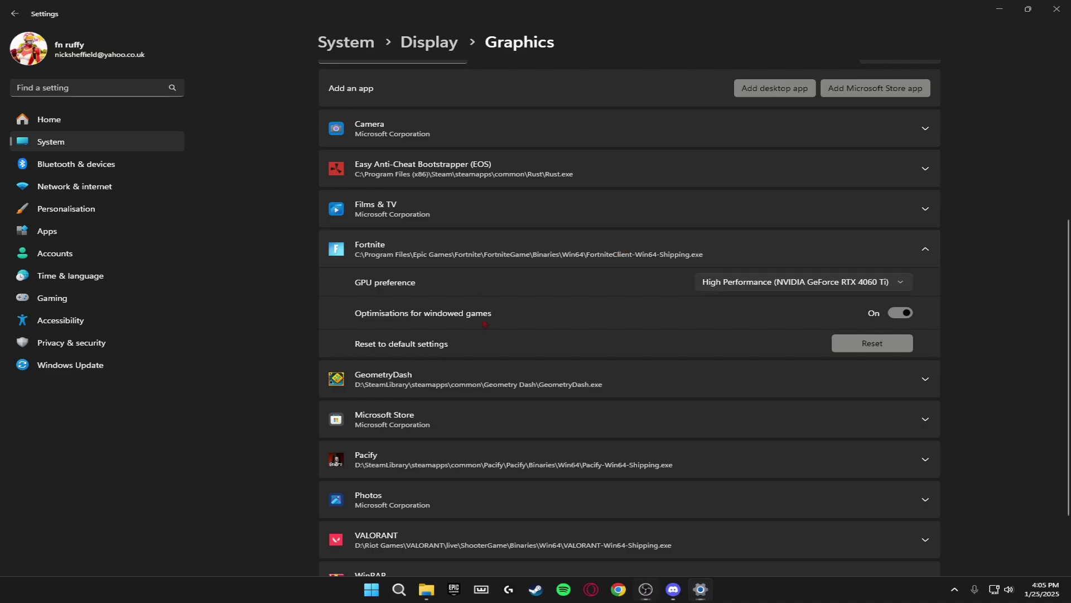
Check the hardware-accelerated GPU scheduling option in the advanced graphics settings and close Windows Settings
scroll(355, 364, "up", 4)
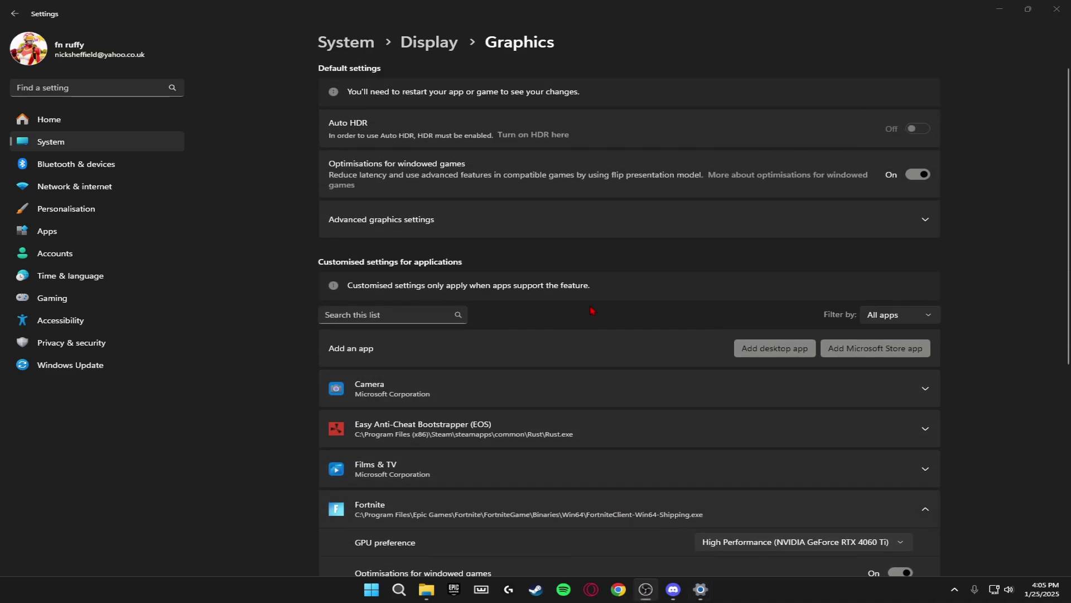
left_click(518, 225)
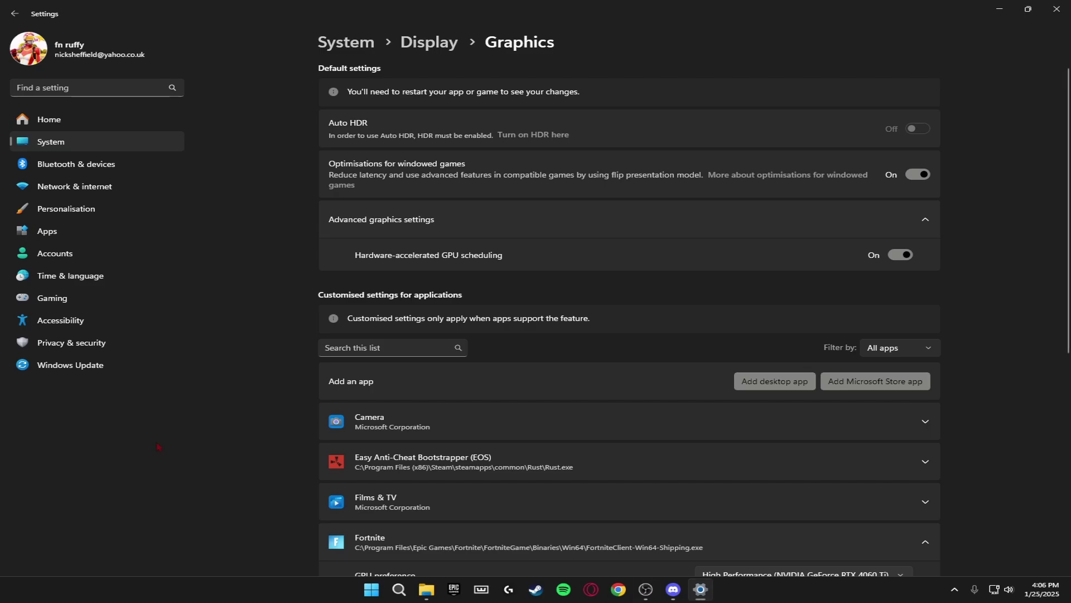
left_click(1057, 9)
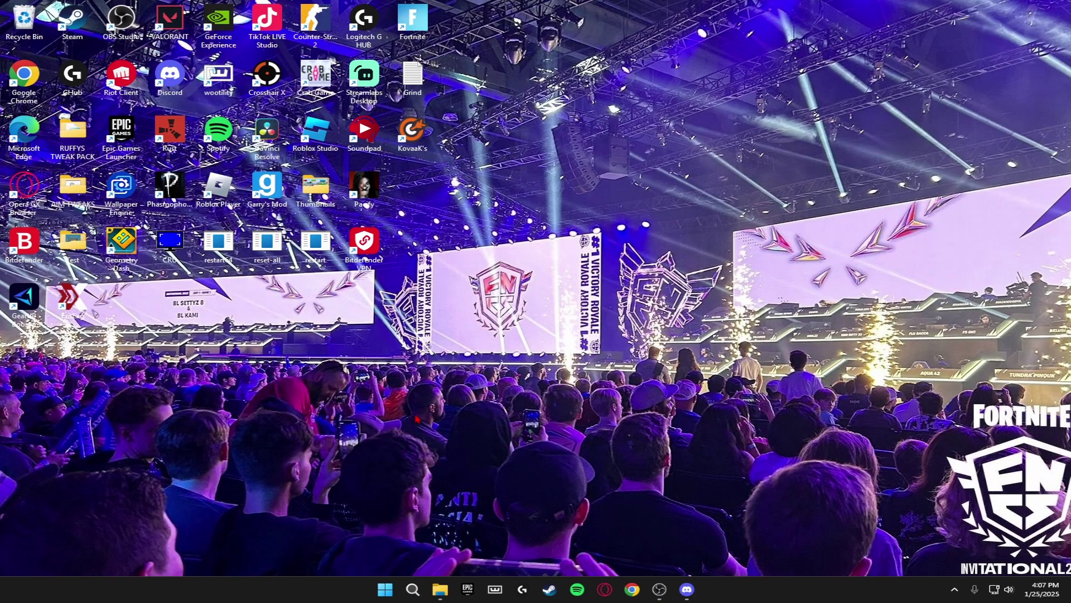
Open Task Manager, look through the list of running processes and close it
right_click(747, 589)
left_click(772, 543)
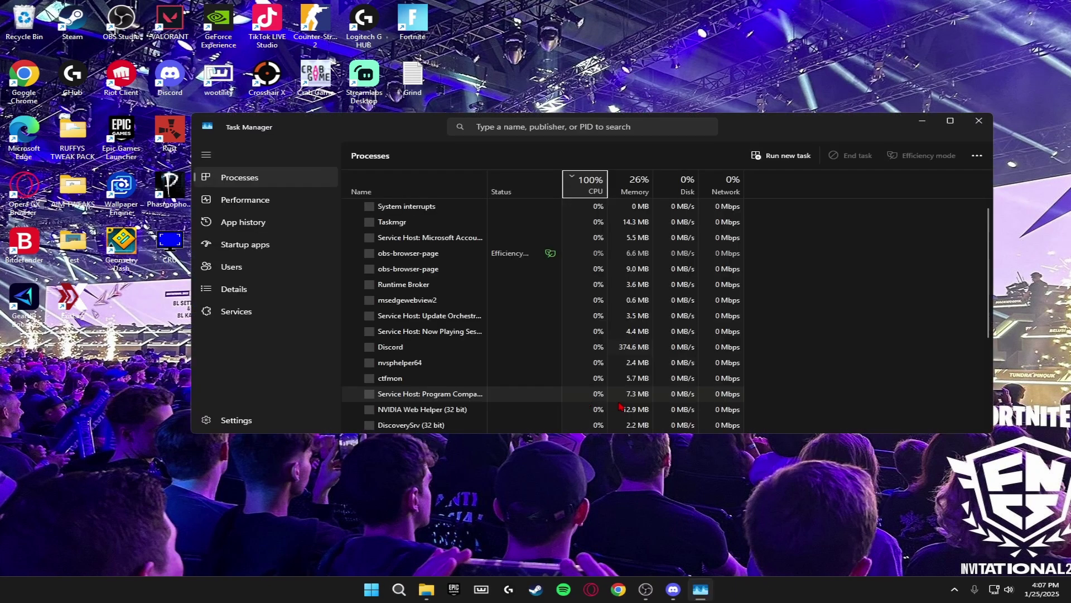
scroll(878, 279, "down", 15)
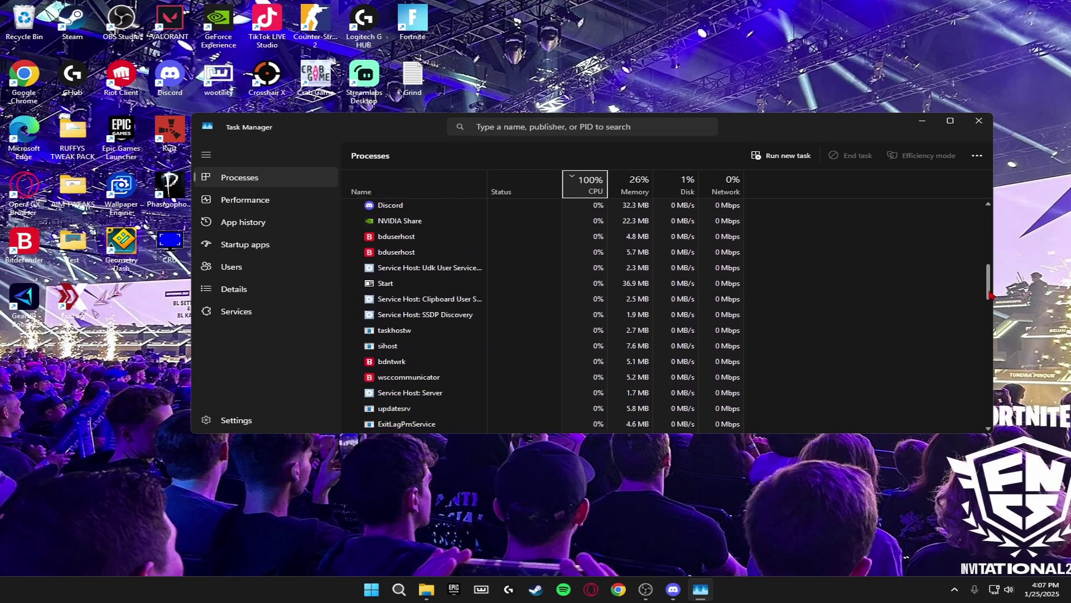
left_click_drag(988, 318, 971, 438)
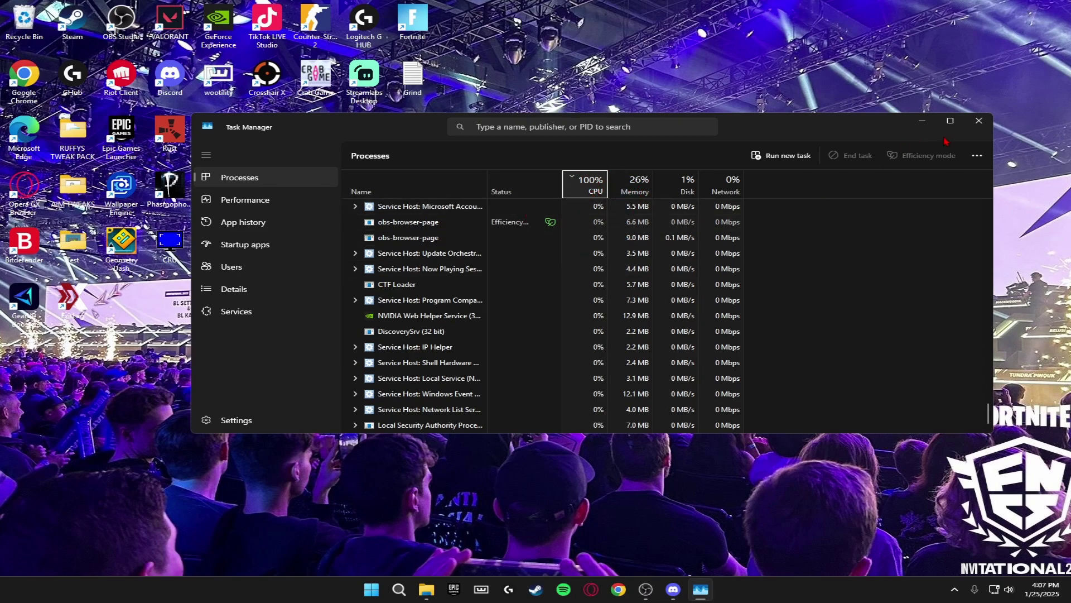
left_click(978, 120)
Search Windows for services and open the Services console
left_click(413, 589)
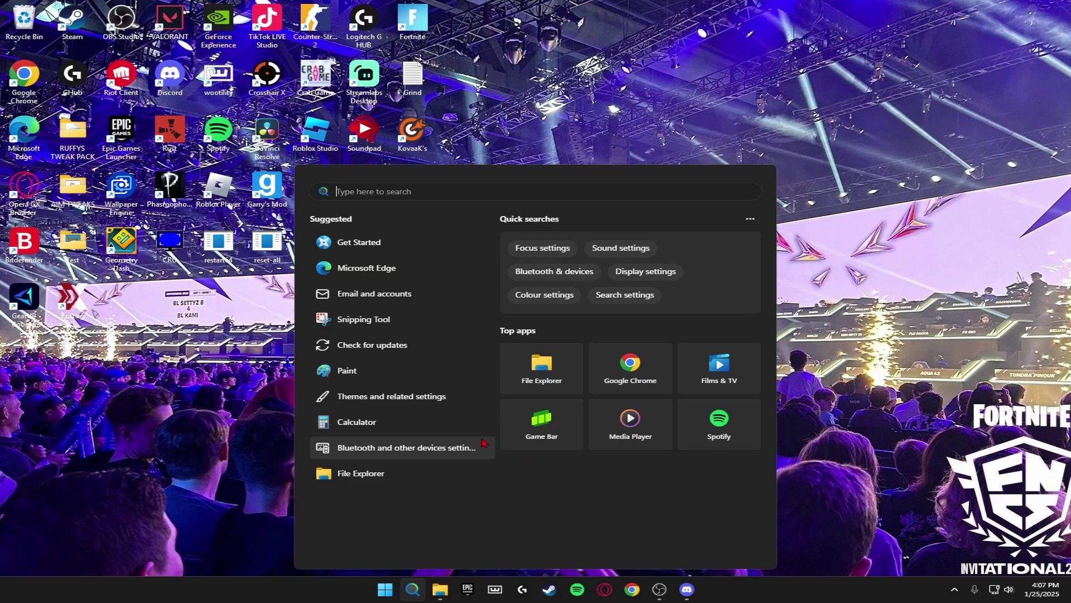
type("services")
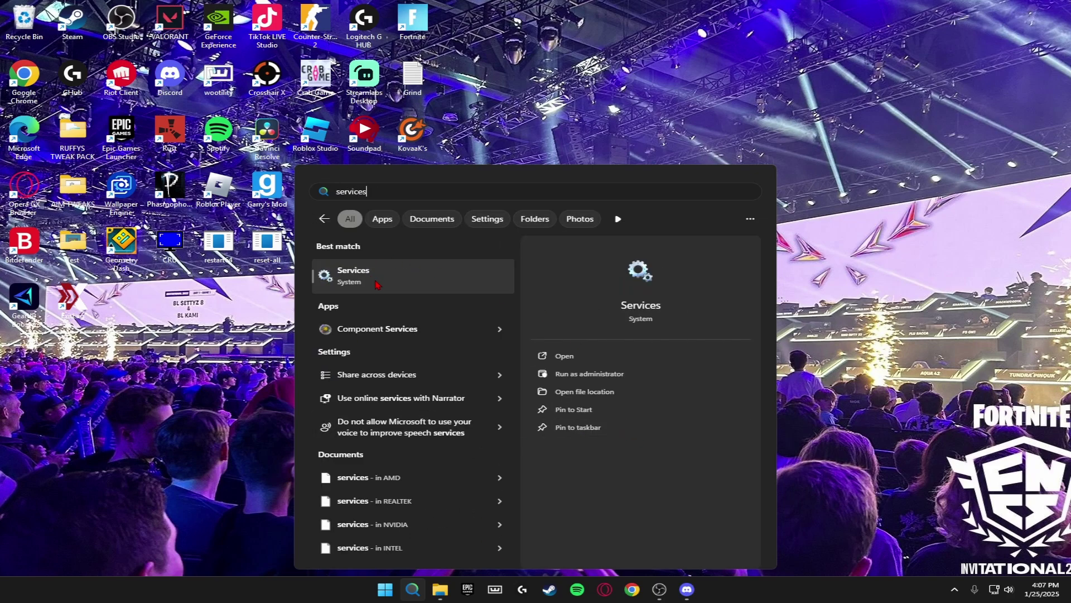
left_click(380, 282)
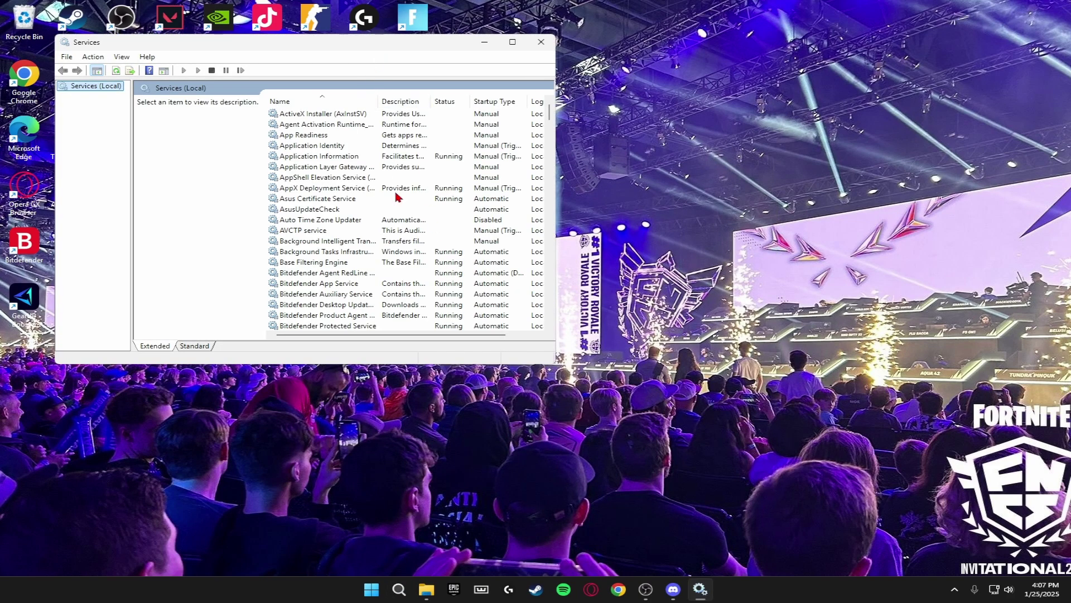
Maximise the Services window and set the BitLocker Drive Encryption Service's startup type to Disabled
scroll(399, 195, "down", 6)
scroll(402, 207, "down", 4)
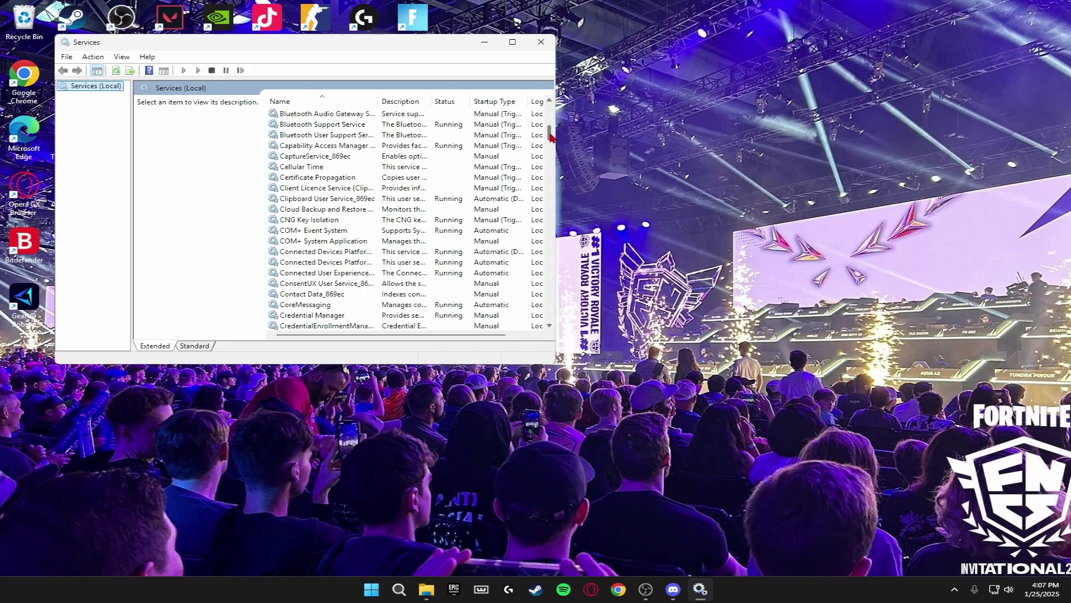
left_click_drag(550, 140, 550, 167)
left_click(312, 306)
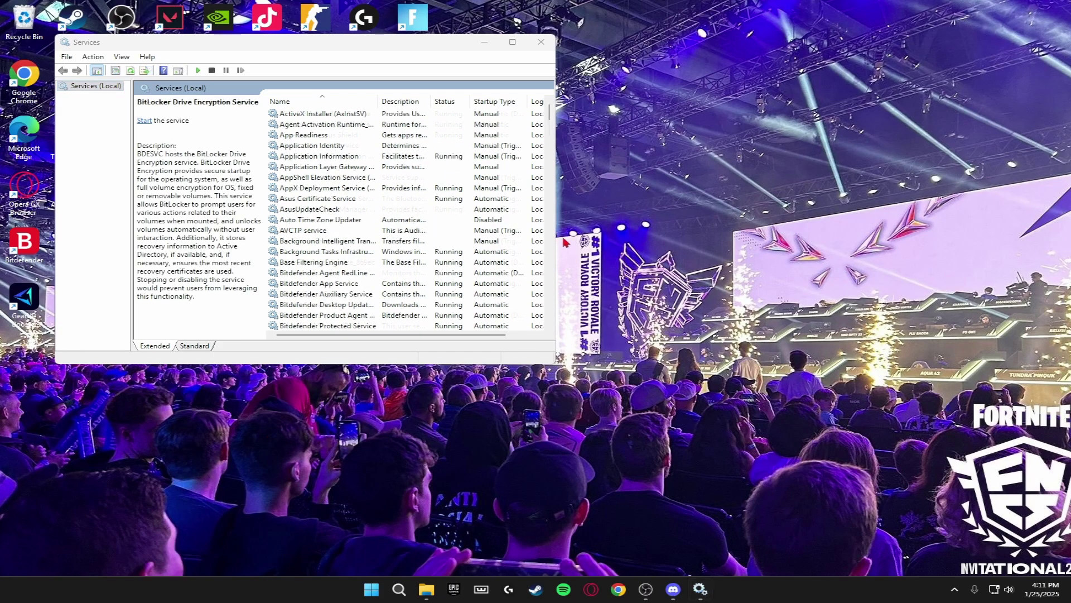
left_click(512, 41)
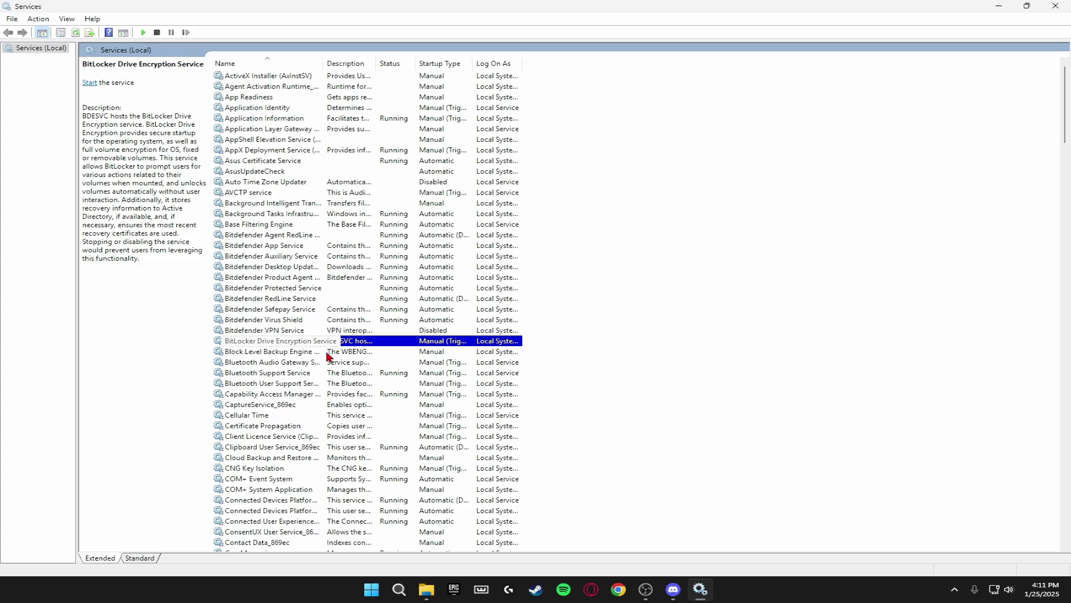
double_click(369, 343)
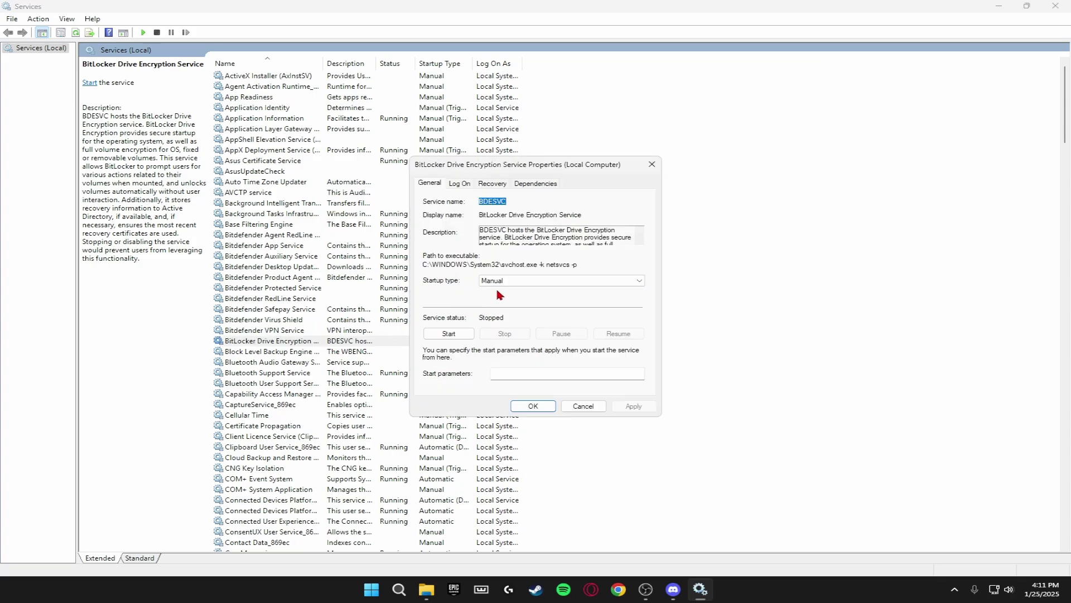
left_click(508, 282)
left_click(536, 314)
left_click(636, 407)
left_click(550, 407)
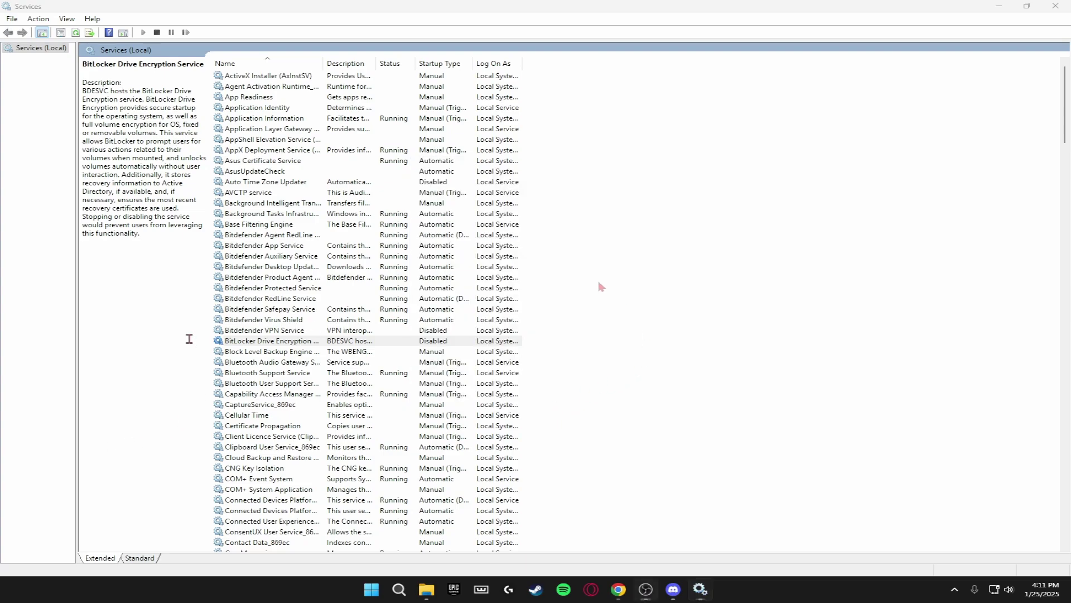
Set the Bluetooth Audio Gateway Service's startup type to Disabled and apply the change
left_click(268, 364)
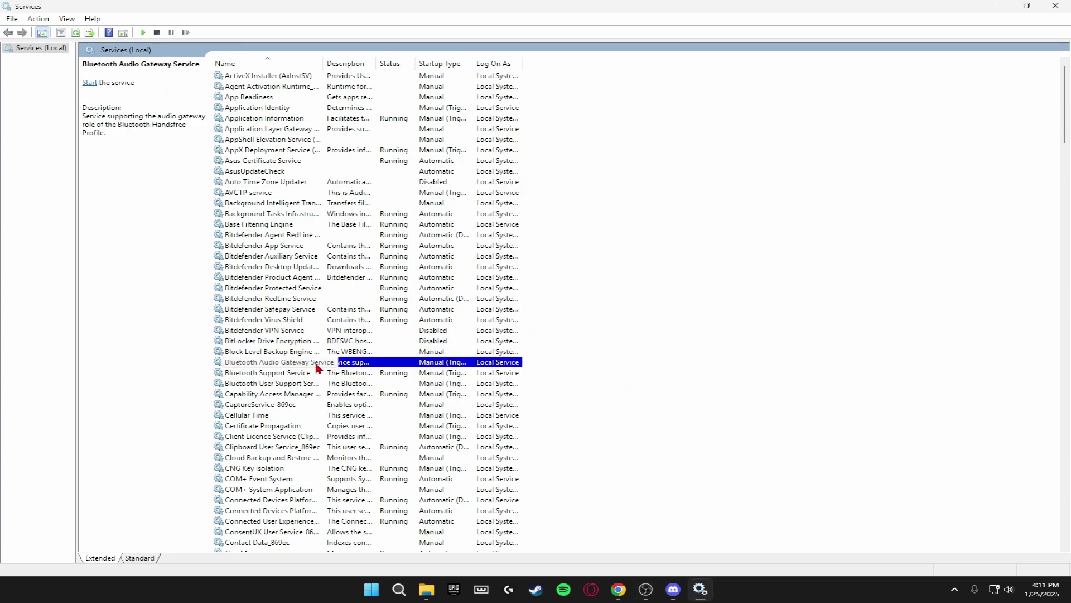
double_click(355, 364)
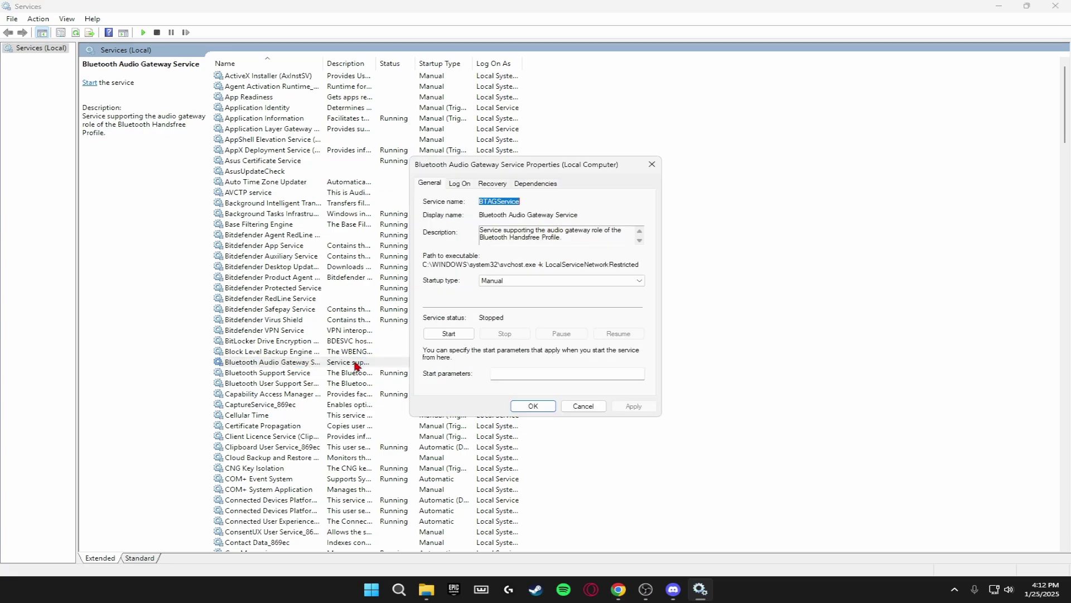
left_click(509, 281)
left_click(510, 318)
left_click(636, 406)
left_click(537, 406)
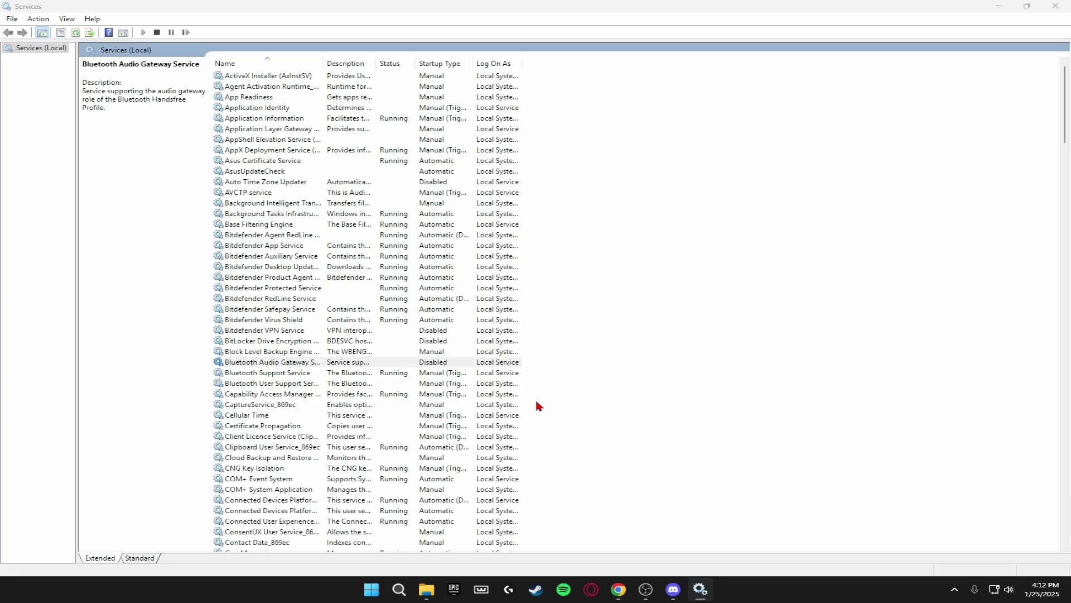
Set the Bluetooth Support Service's startup type to Disabled and apply the change
left_click(279, 363)
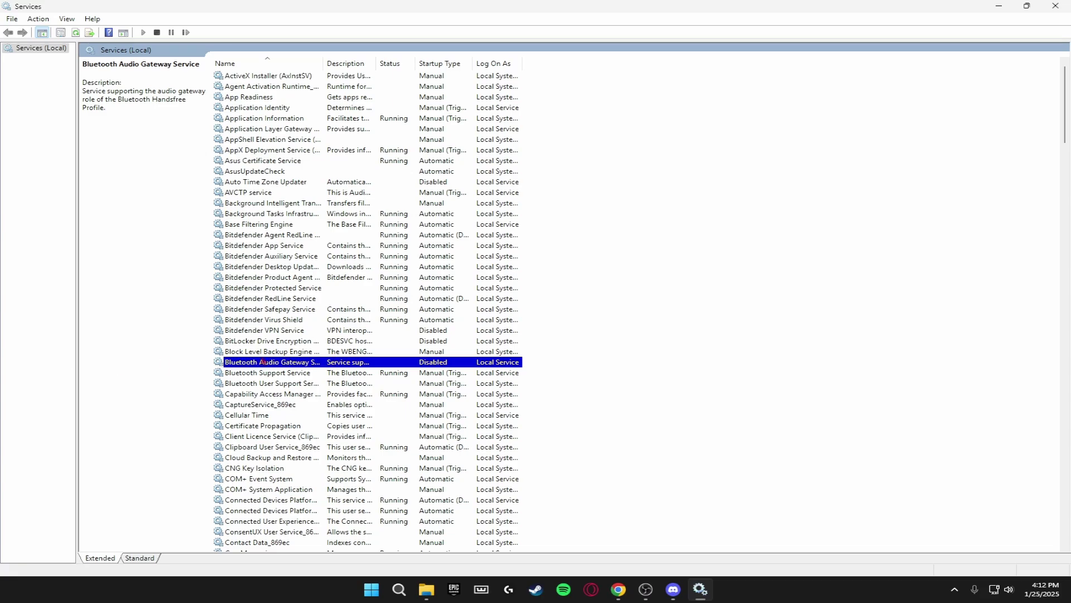
double_click(284, 372)
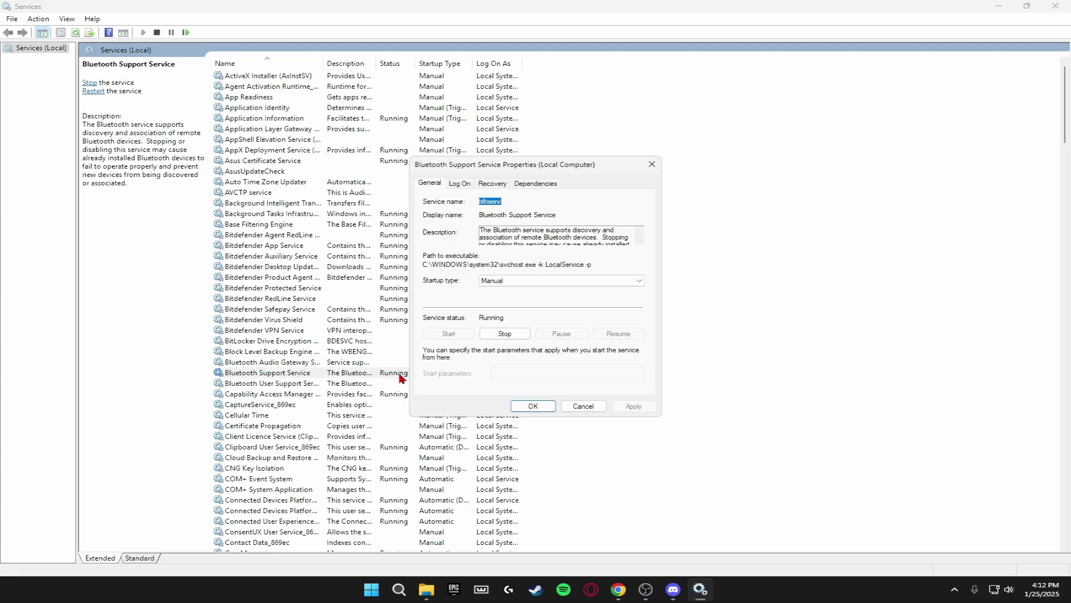
left_click(496, 280)
left_click(491, 312)
left_click(634, 405)
left_click(530, 405)
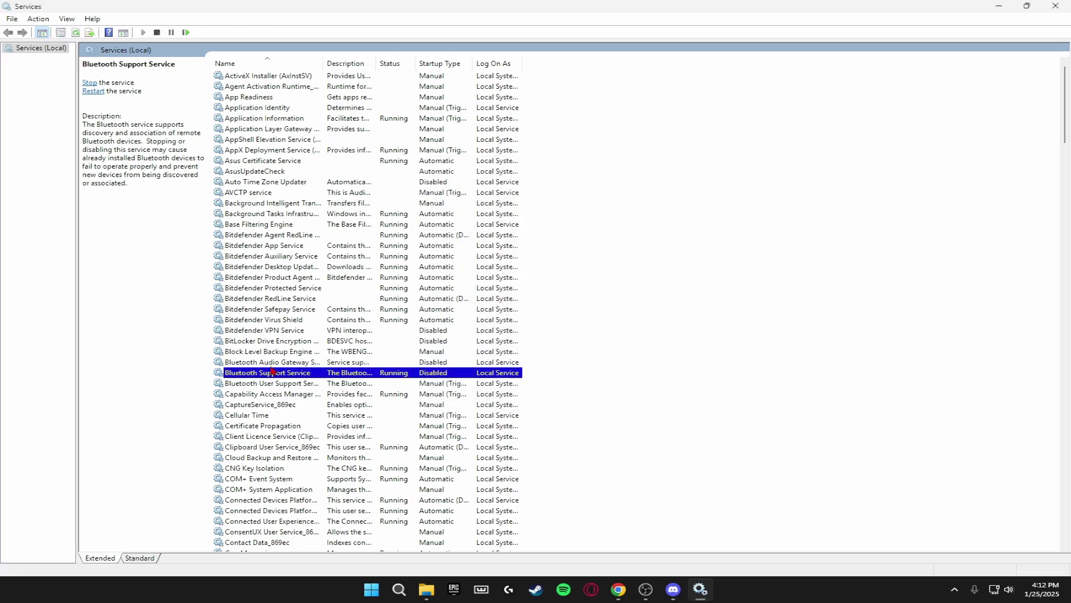
Set the Certificate Propagation service's startup type to Disabled
left_click(270, 427)
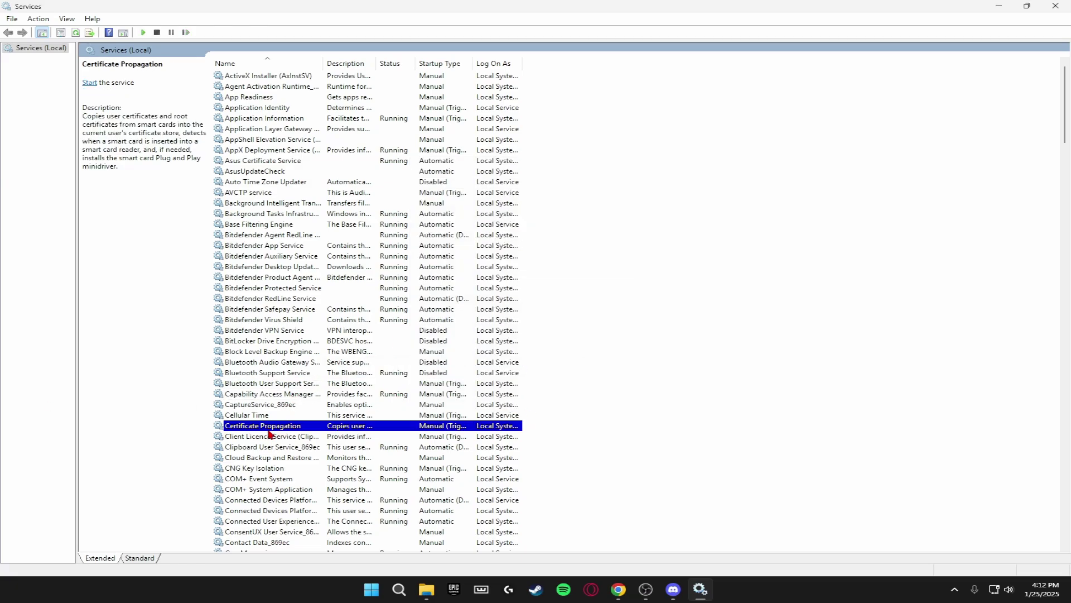
double_click(315, 430)
left_click(557, 280)
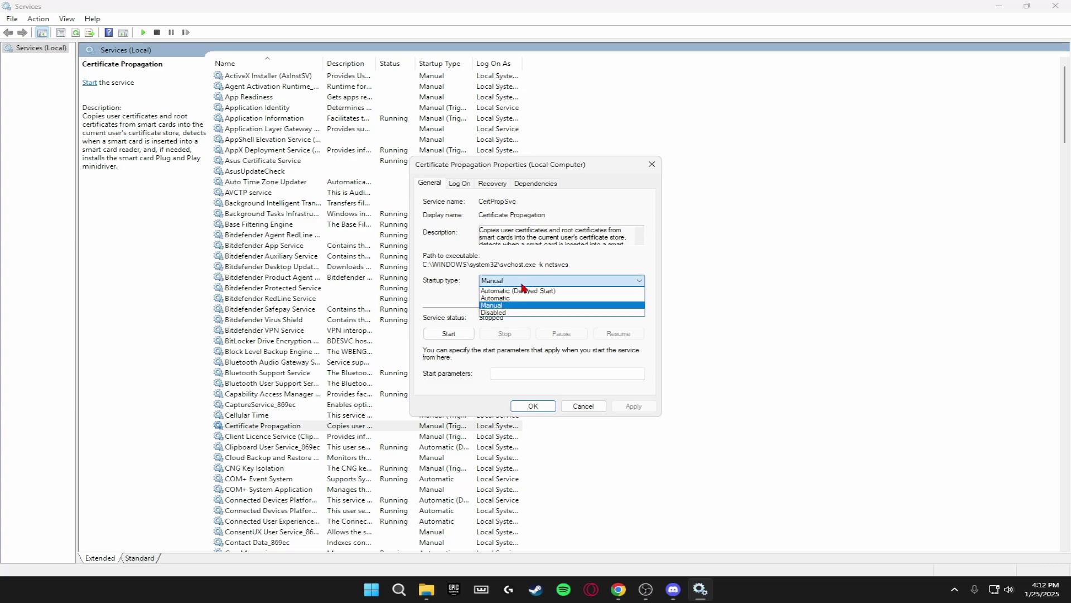
left_click(503, 321)
Find the File History Service in the list and set its startup type to Disabled
key("f")
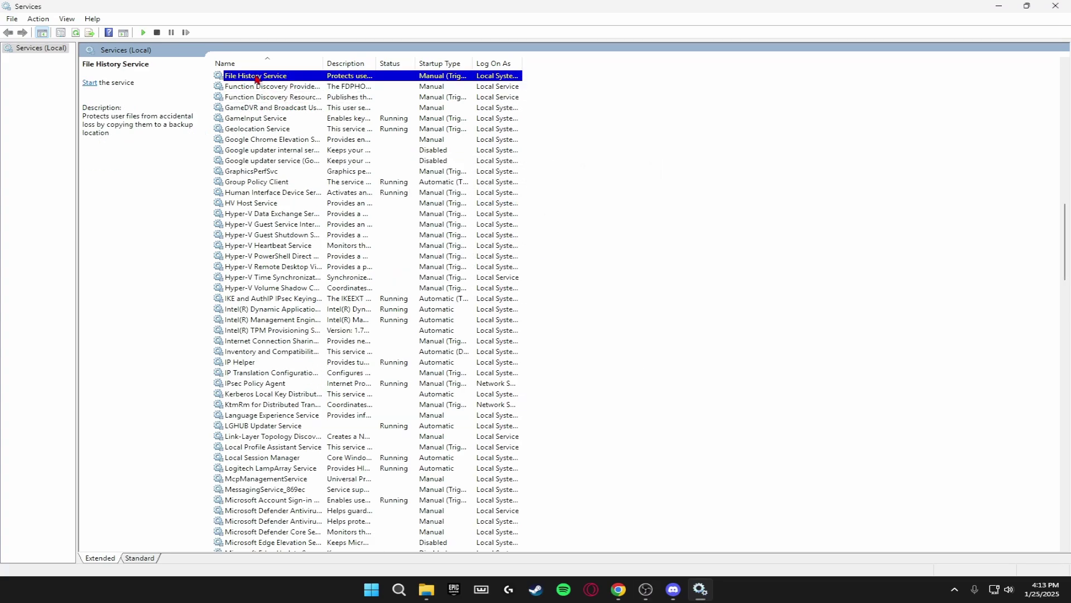
double_click(302, 80)
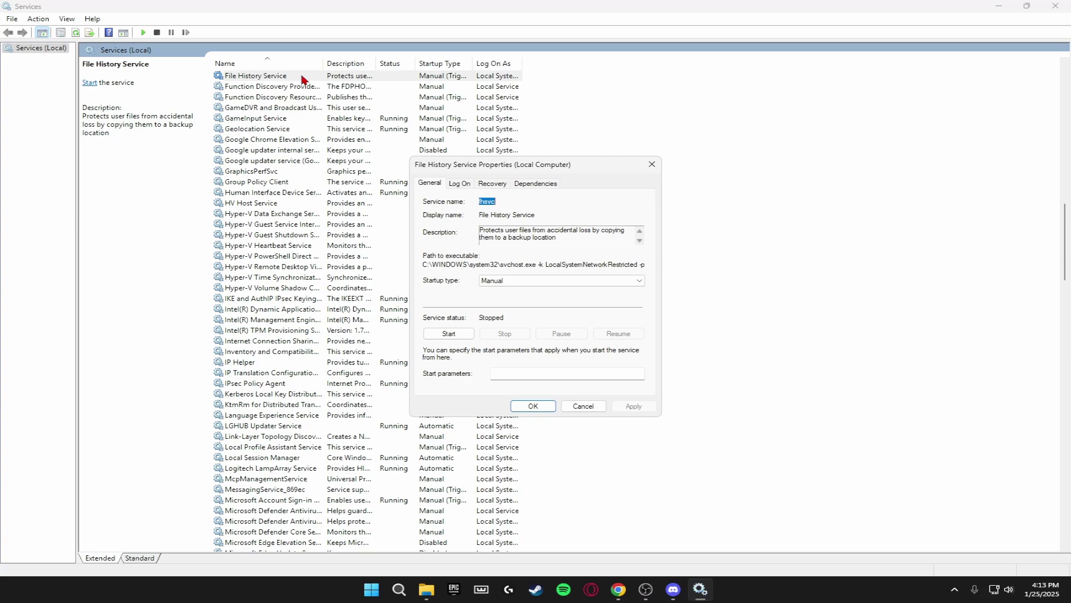
left_click(538, 281)
left_click(508, 320)
left_click(634, 405)
left_click(533, 406)
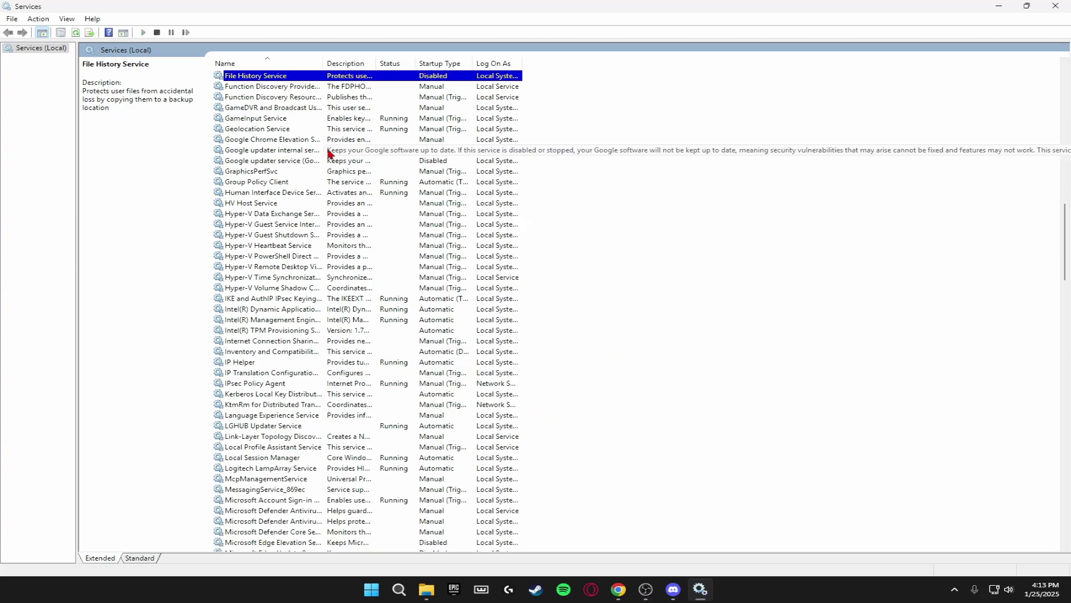
Find the IP Helper service in the list and set its startup type to Disabled
key("i")
key("Down")
key("Down")
key("Down")
key("Down")
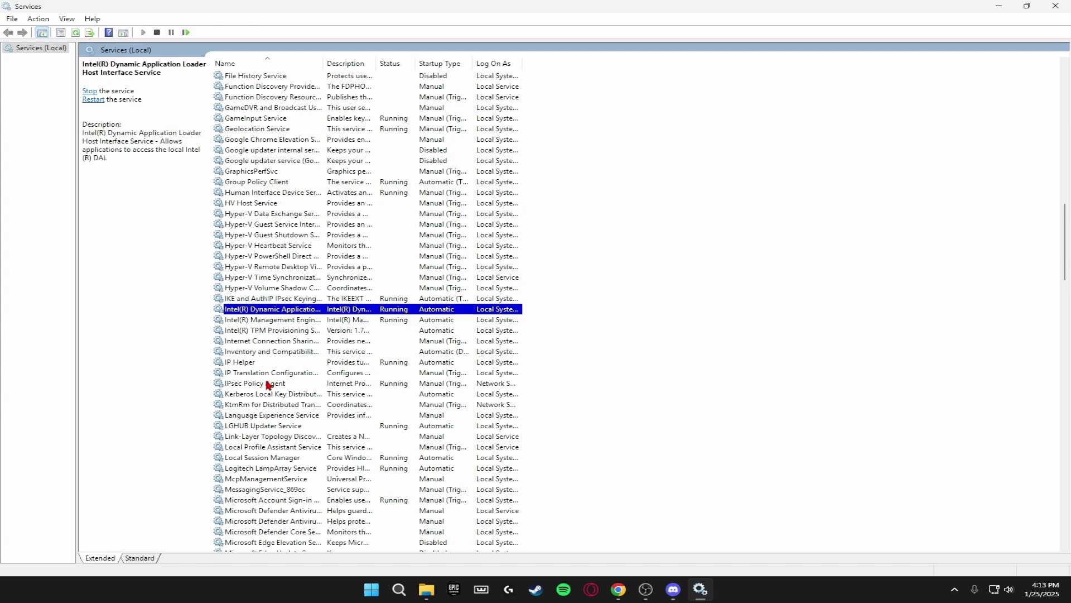
key("Down")
key("Down")
double_click(321, 364)
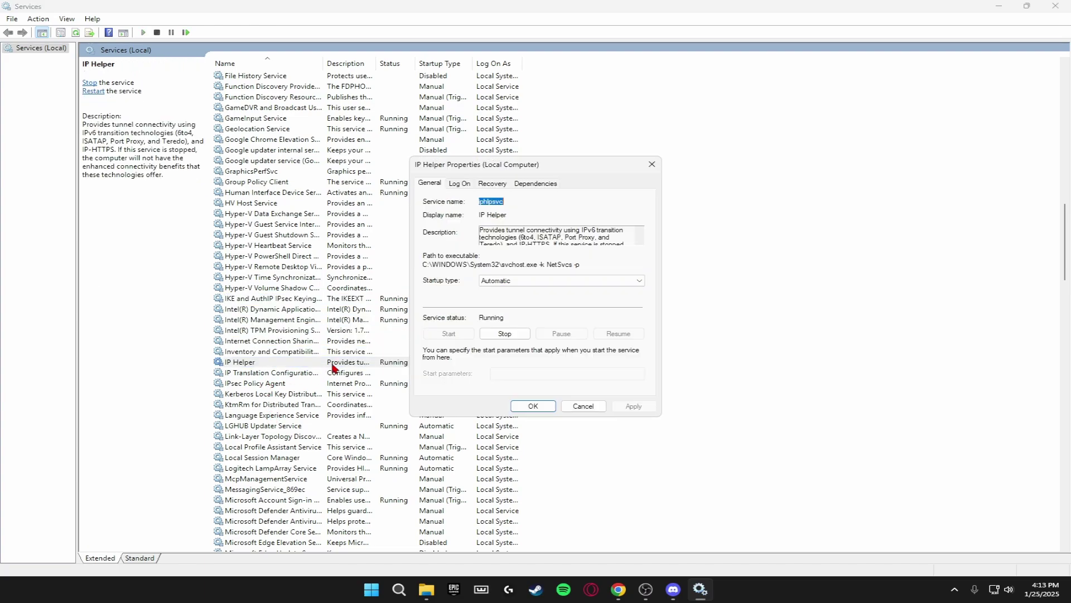
left_click(522, 280)
left_click(533, 406)
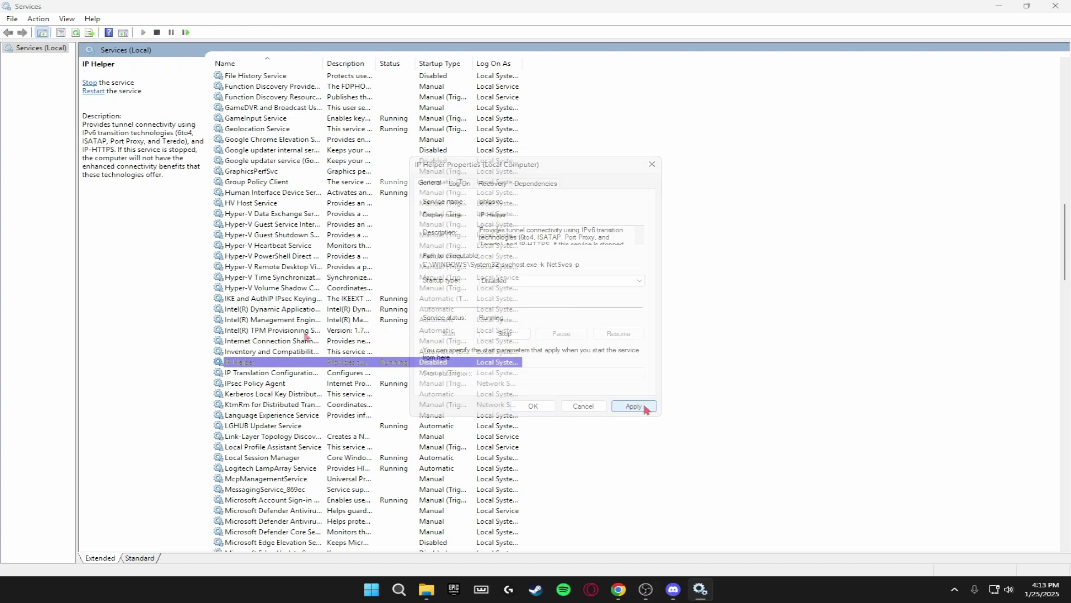
Find the Netlogon service in the list and set its startup type to Disabled
key("n")
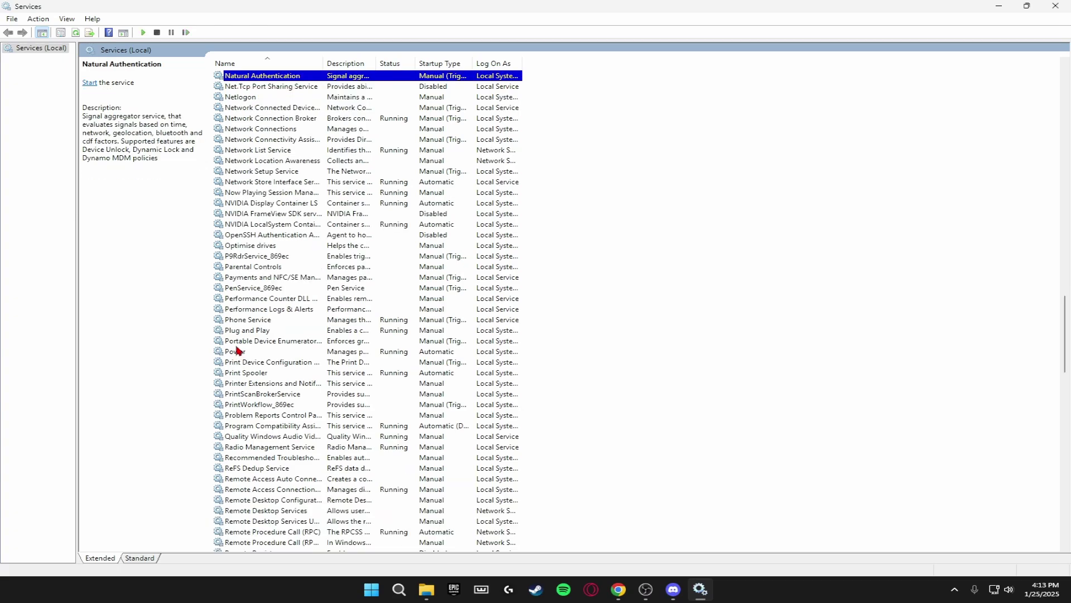
key("Down")
key("Down")
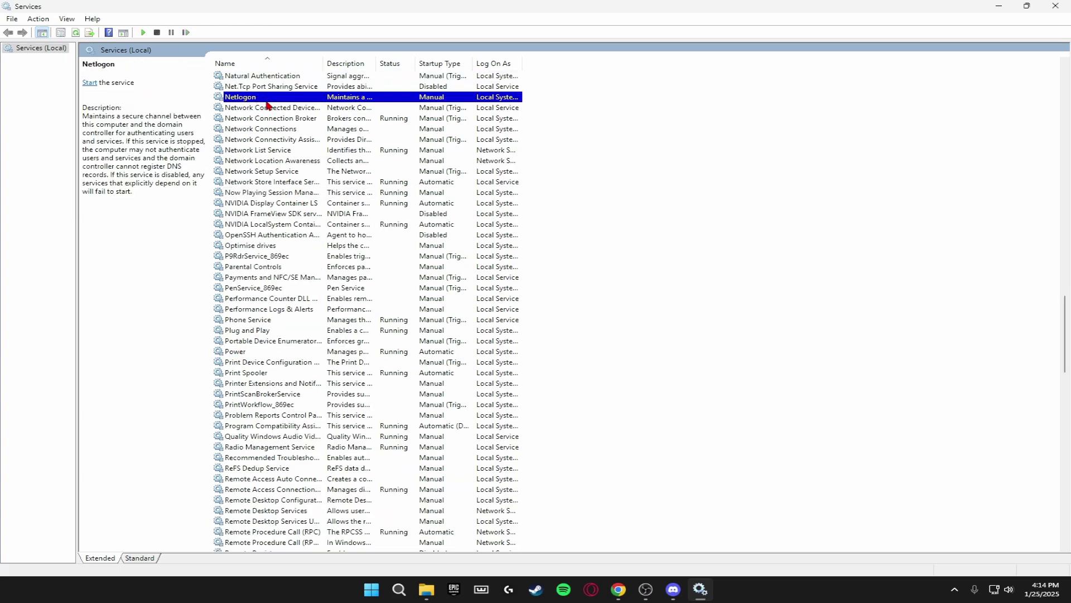
double_click(282, 98)
left_click(558, 280)
left_click(505, 313)
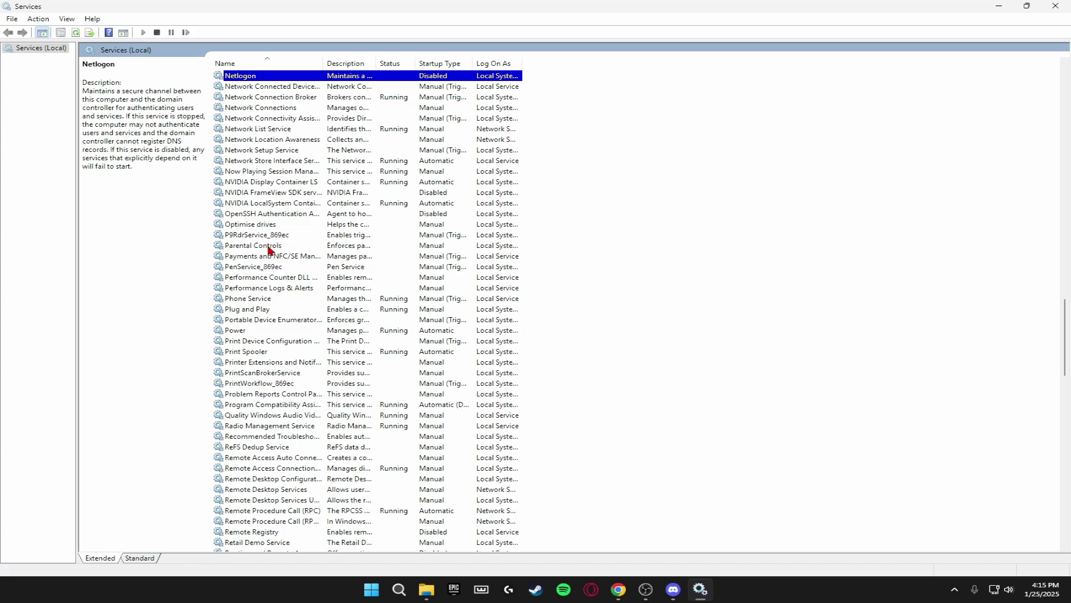
Set the Parental Controls service's startup type to Disabled
double_click(269, 246)
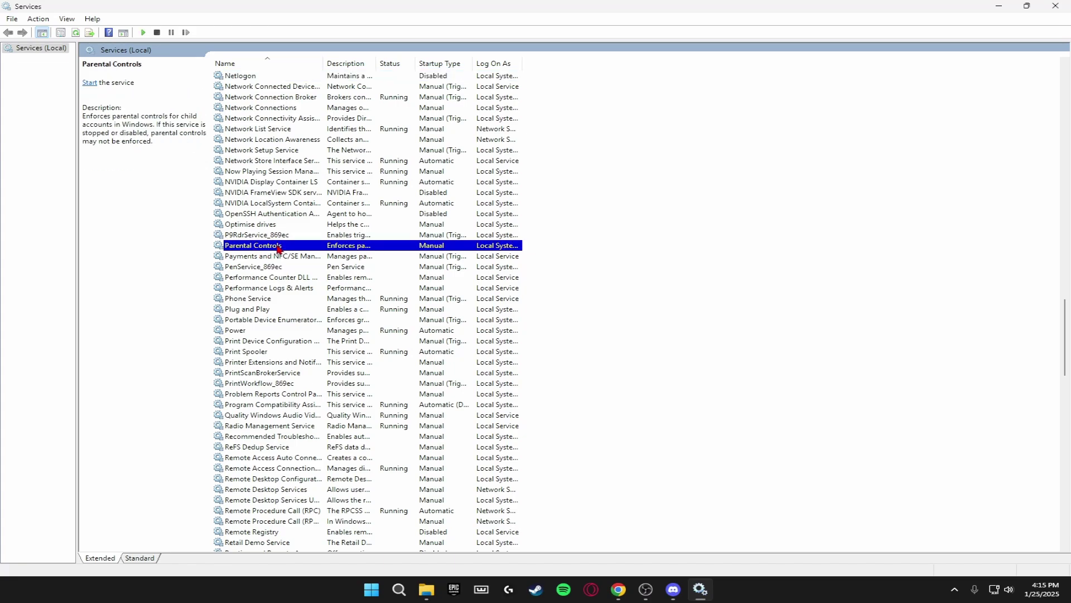
left_click(516, 280)
left_click(511, 313)
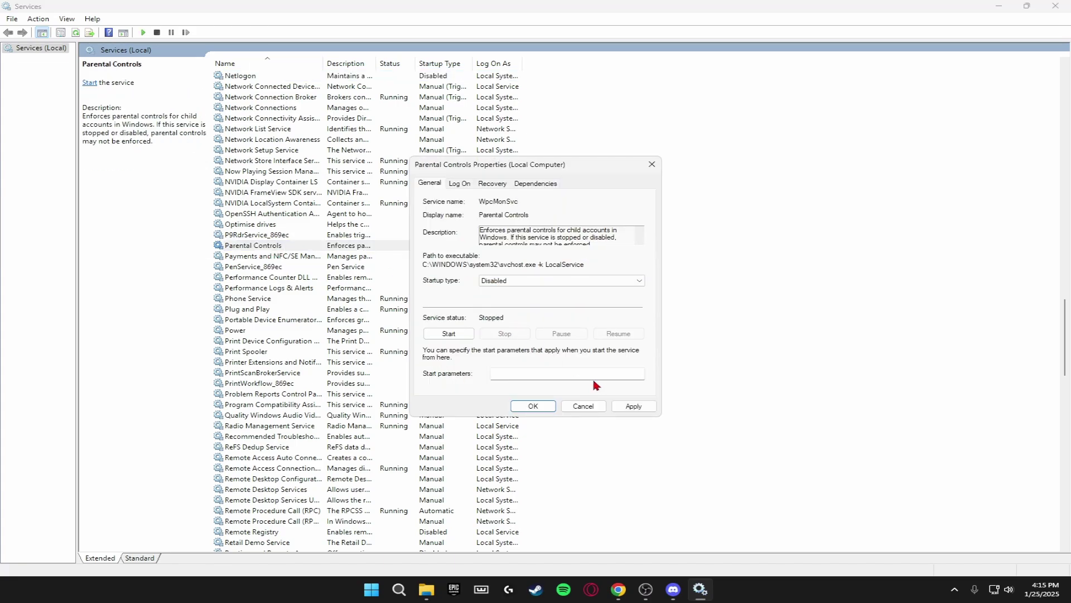
left_click(541, 405)
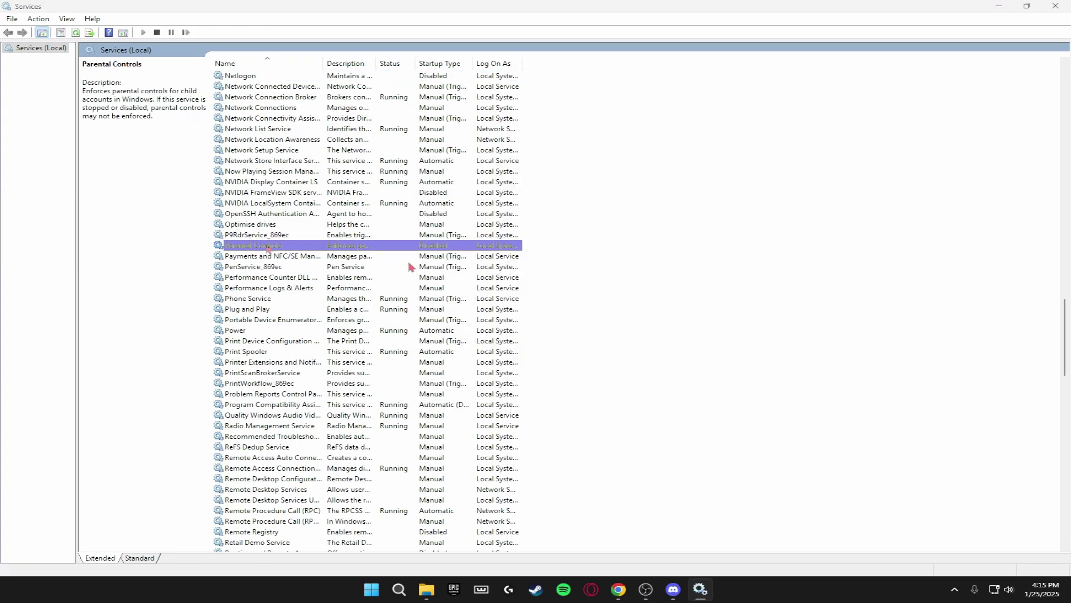
Set the Print Spooler service's startup type to Disabled and apply the change
left_click(254, 351)
double_click(265, 353)
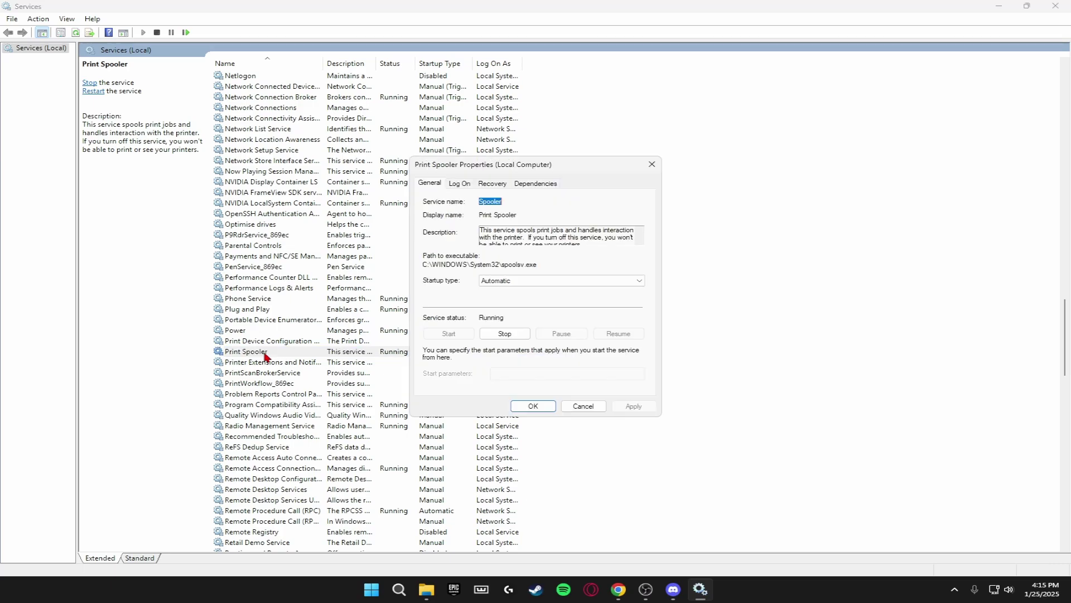
left_click(510, 279)
left_click(513, 313)
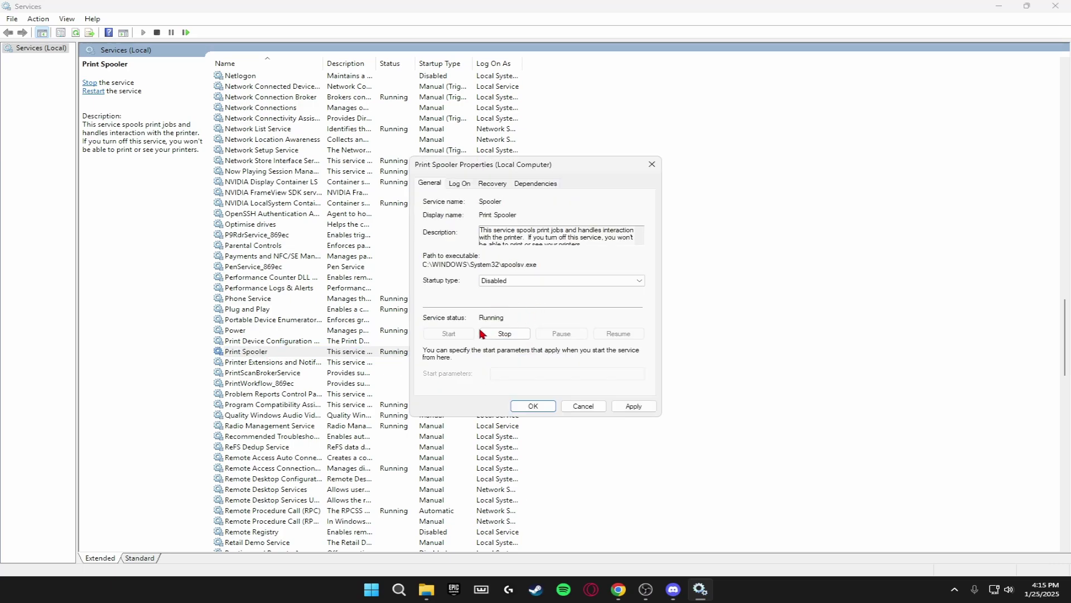
left_click(645, 404)
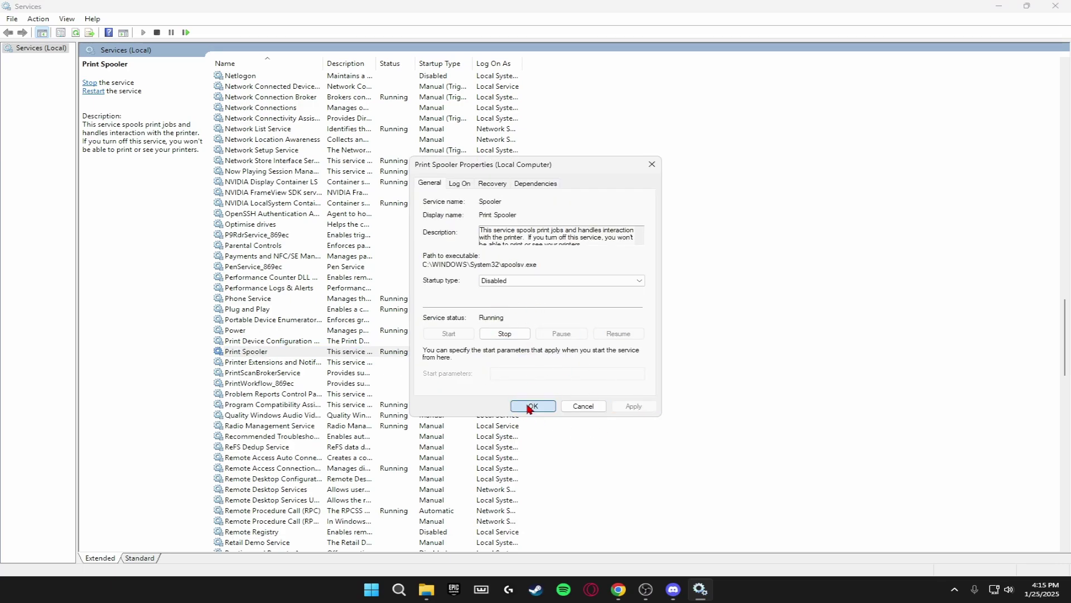
left_click(531, 406)
Find the TCP/IP NetBIOS Helper service in the list and set its startup type to Disabled
key("t")
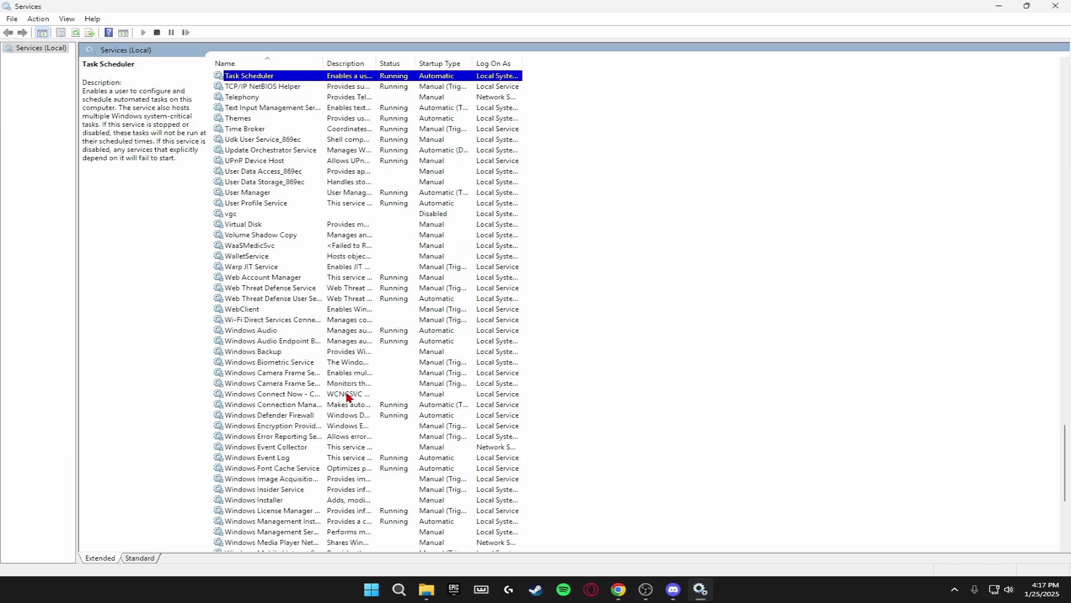
key("t")
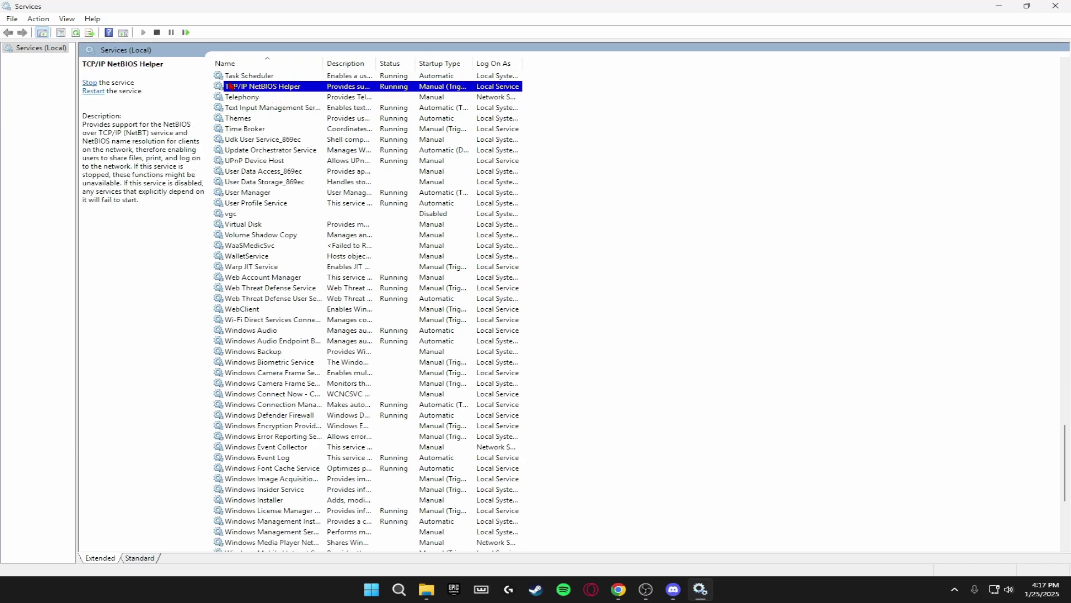
double_click(292, 88)
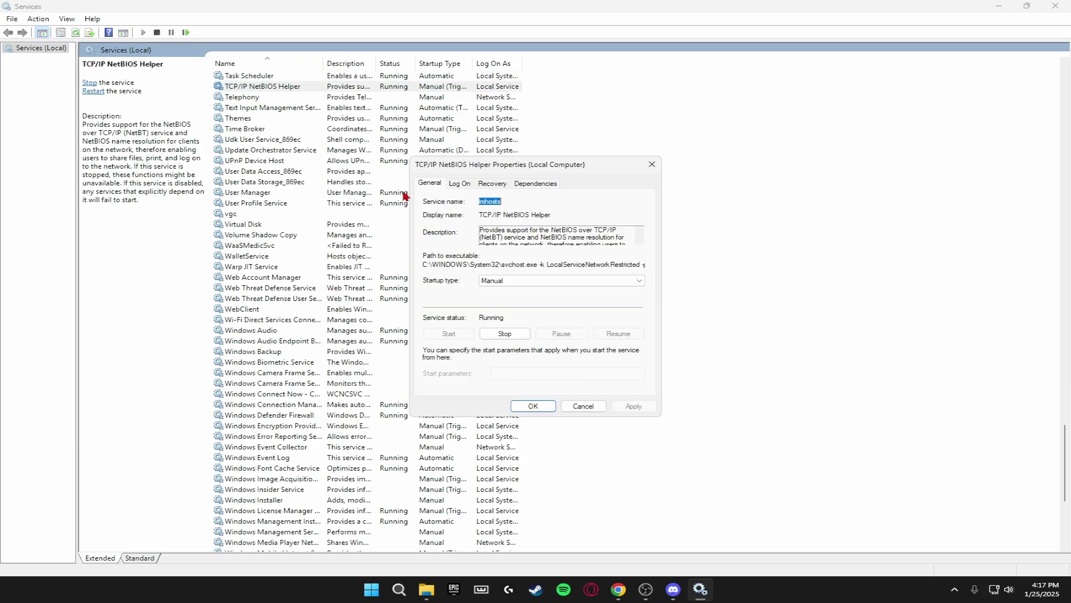
left_click(560, 281)
left_click(505, 322)
left_click(641, 409)
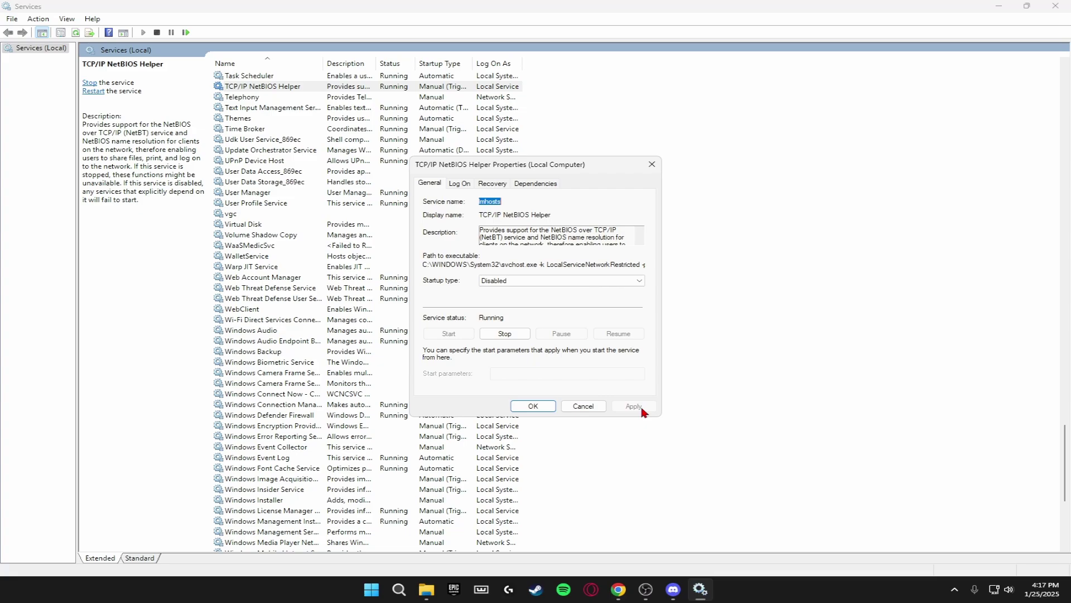
left_click(534, 407)
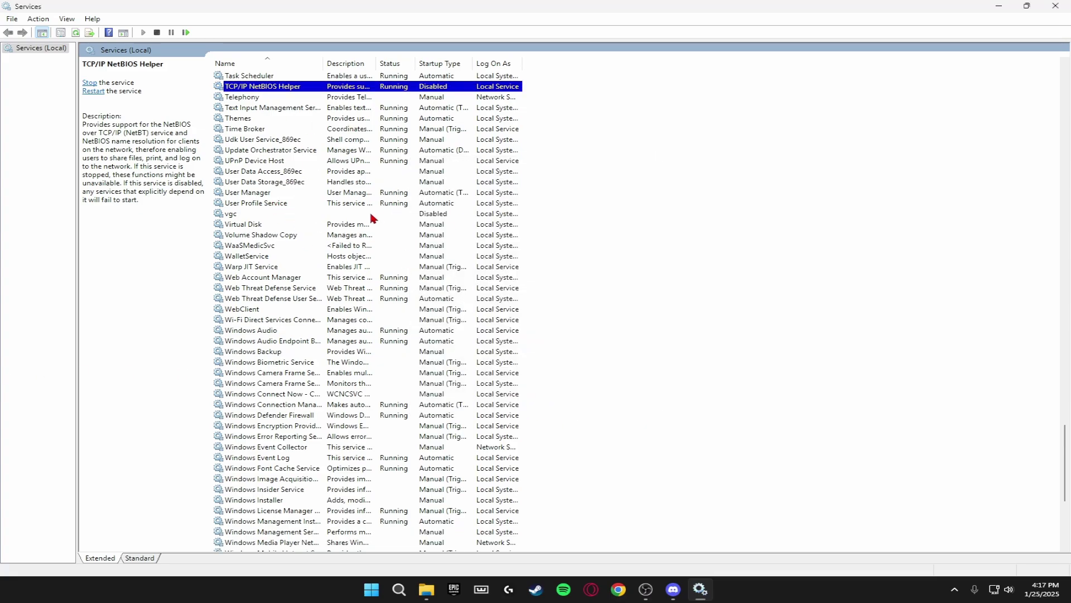
Set the WalletService service's startup type to Disabled and close the Services window
key("w")
left_click(261, 258)
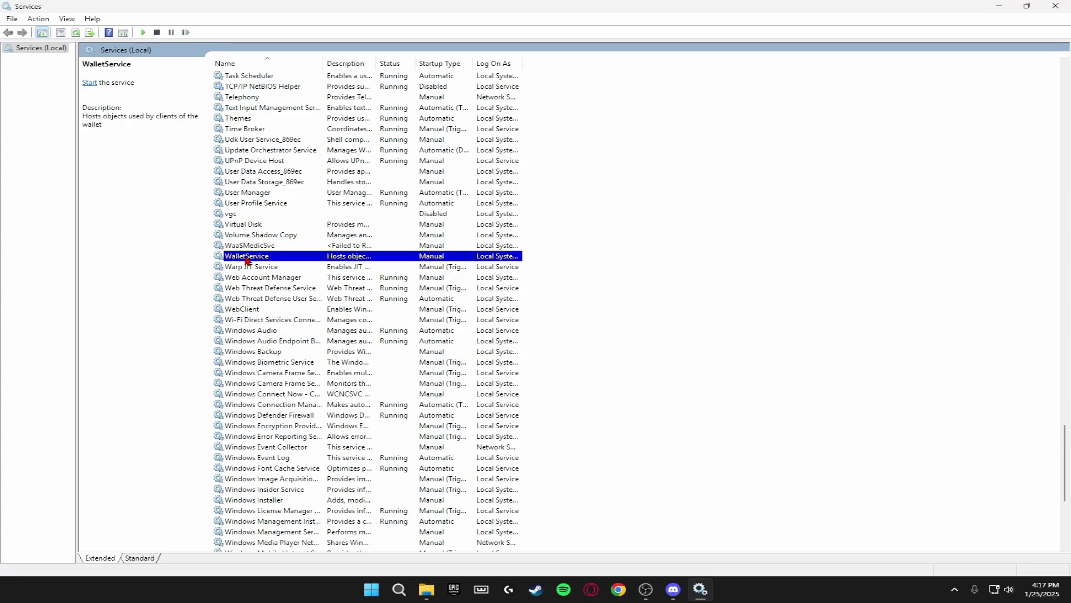
double_click(259, 259)
left_click(521, 281)
left_click(538, 311)
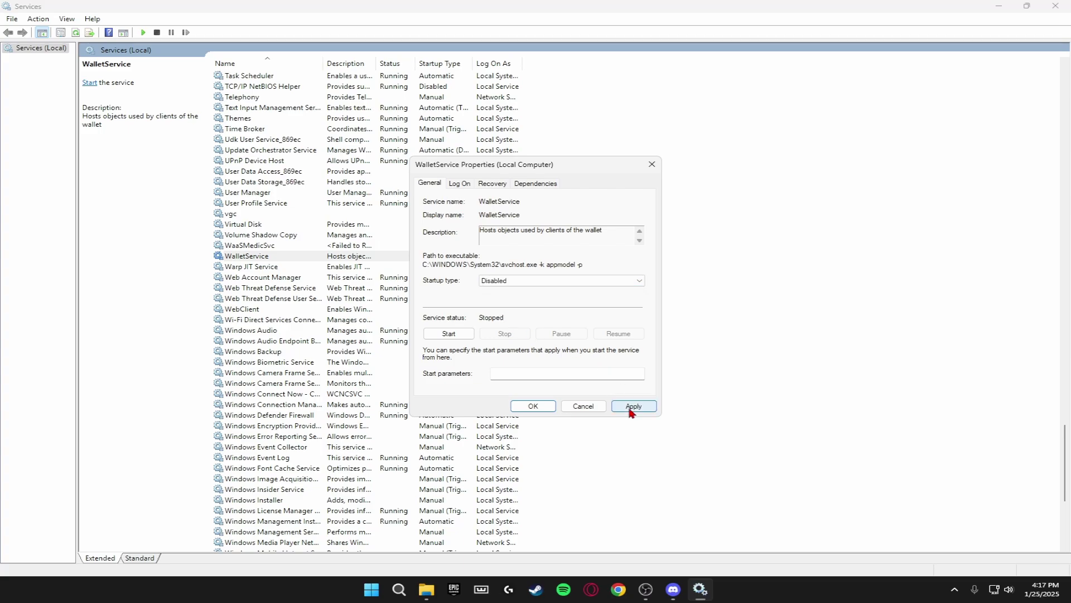
left_click(634, 406)
left_click(535, 406)
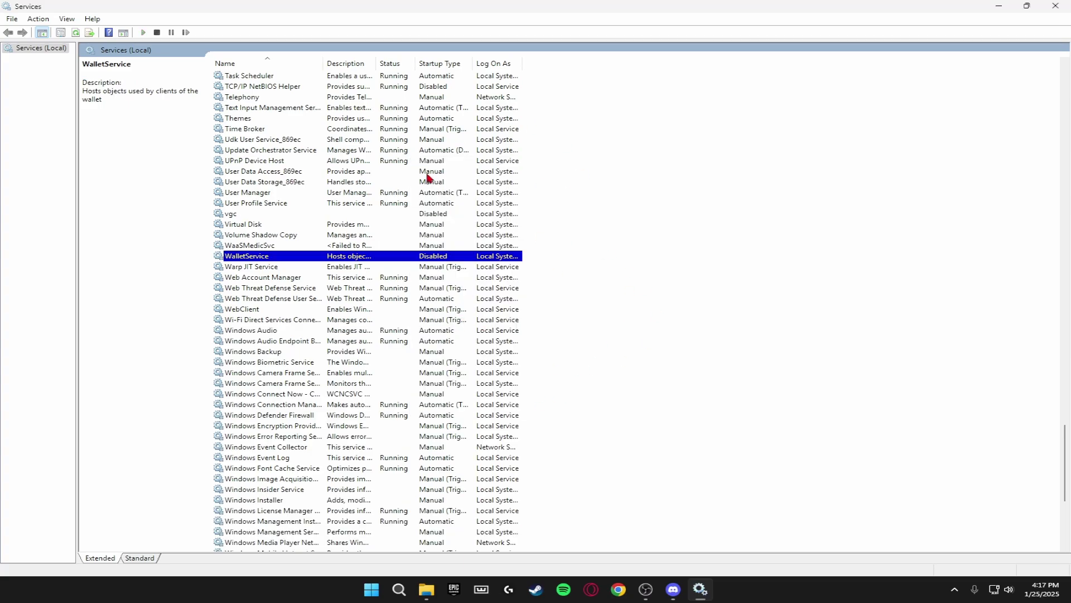
left_click(1055, 6)
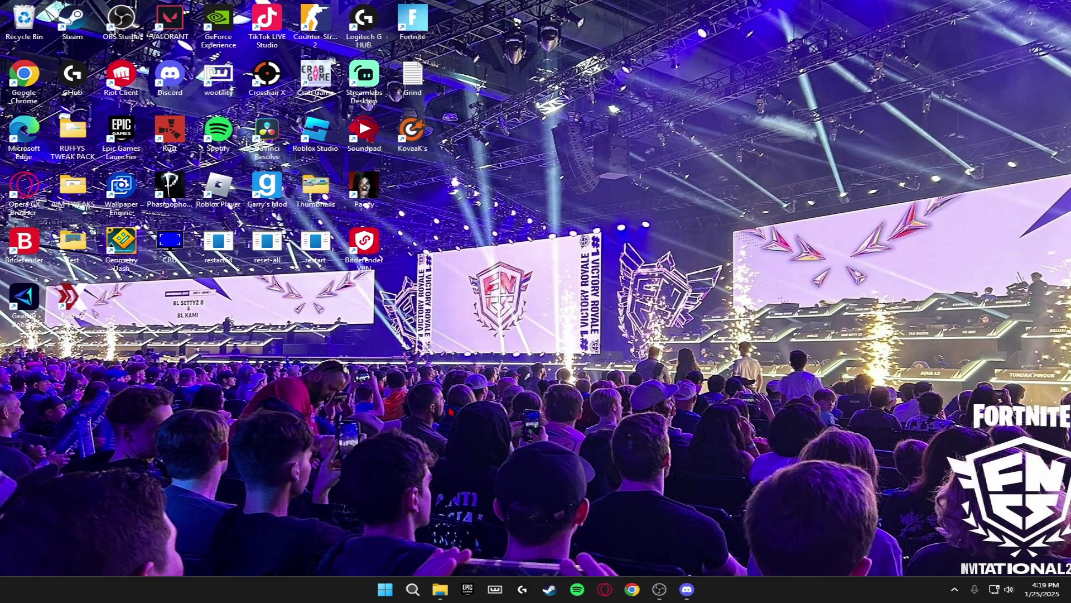
Open Control Panel's Network and Sharing Centre and bring up the properties of the active Ethernet connection
key("super+r")
type("con")
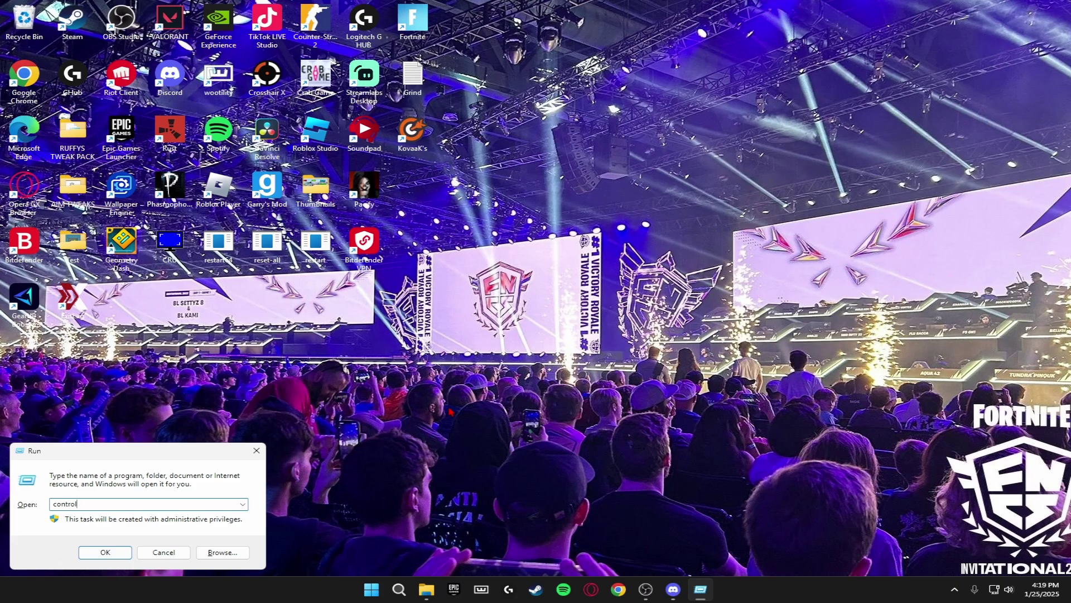
key("Return")
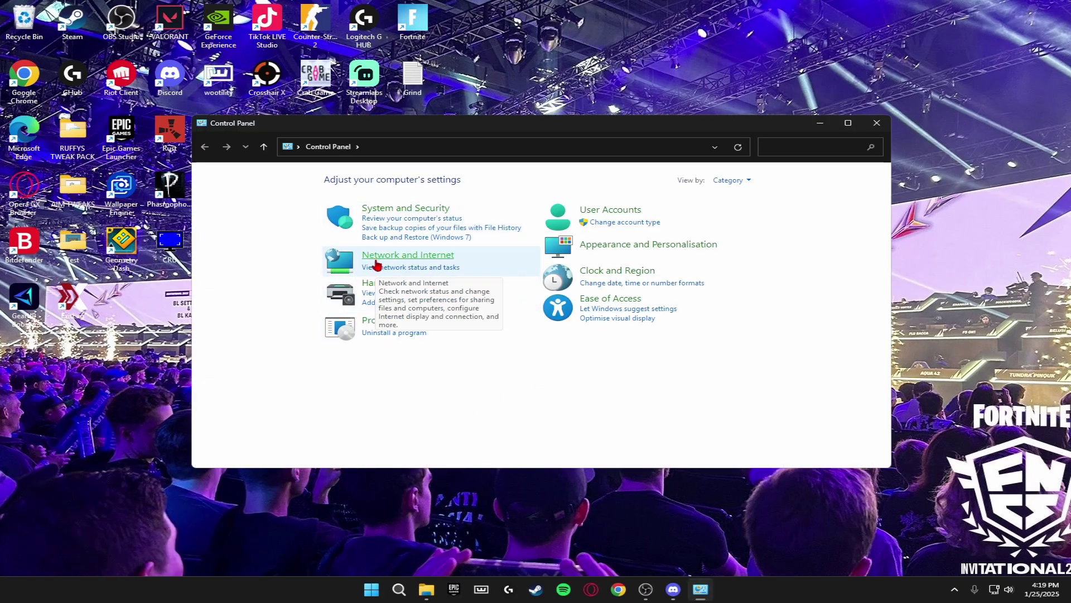
left_click(428, 256)
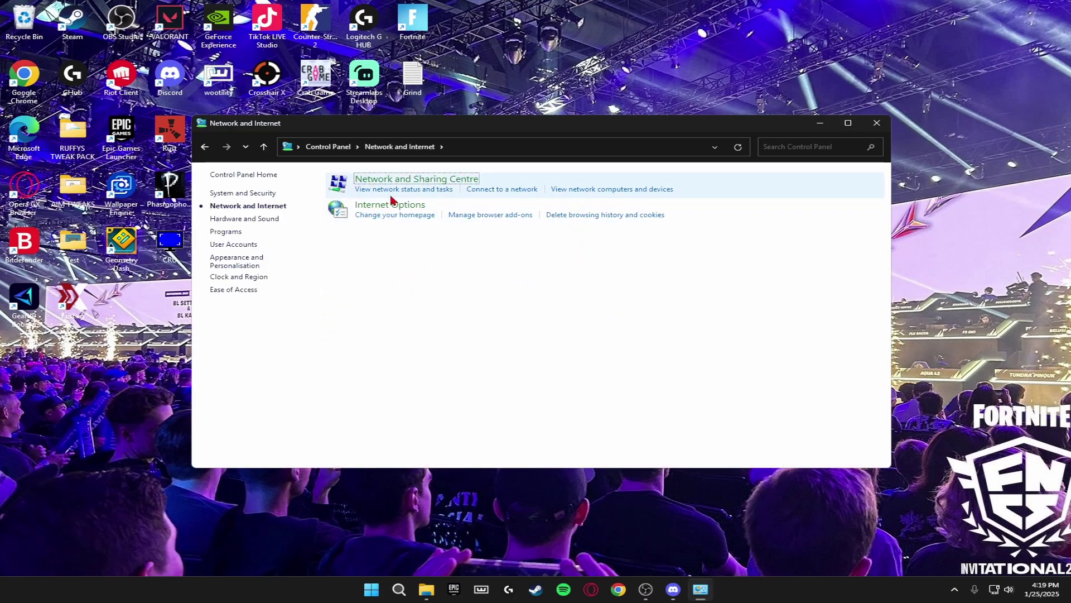
left_click(426, 184)
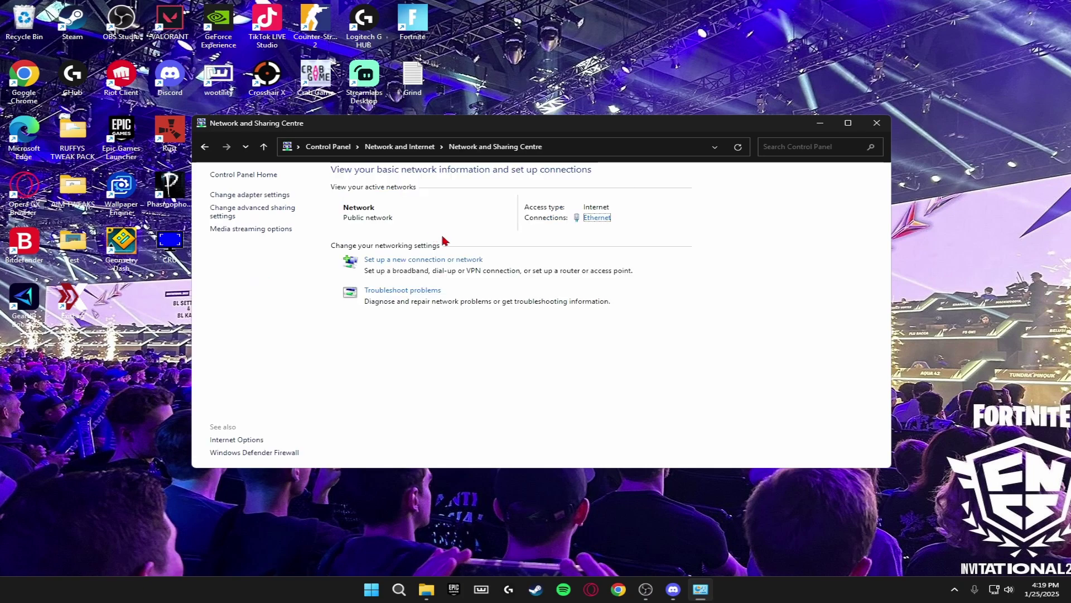
left_click(594, 217)
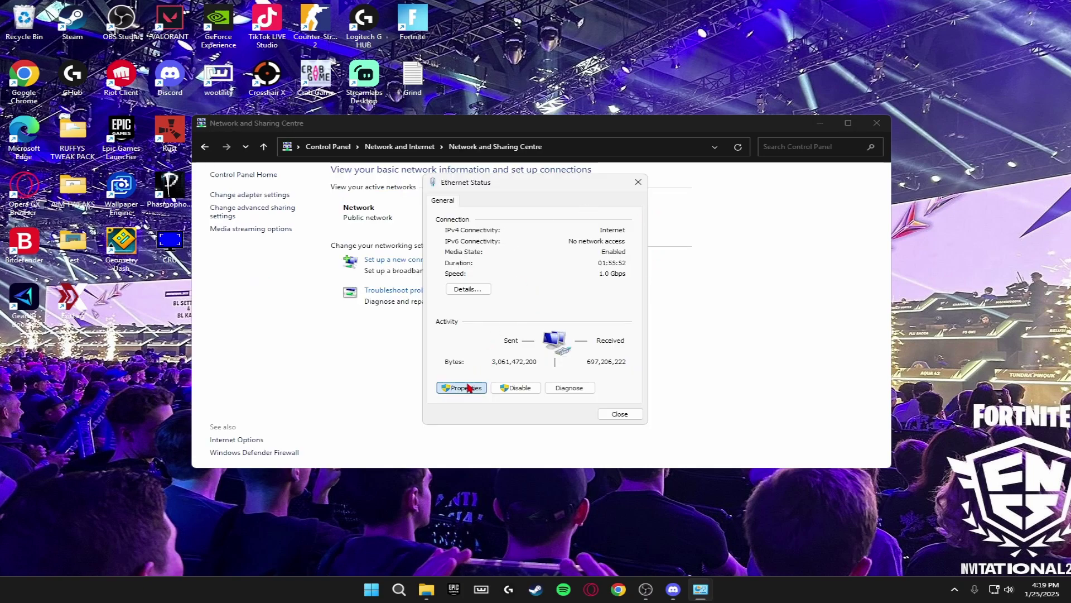
left_click(470, 385)
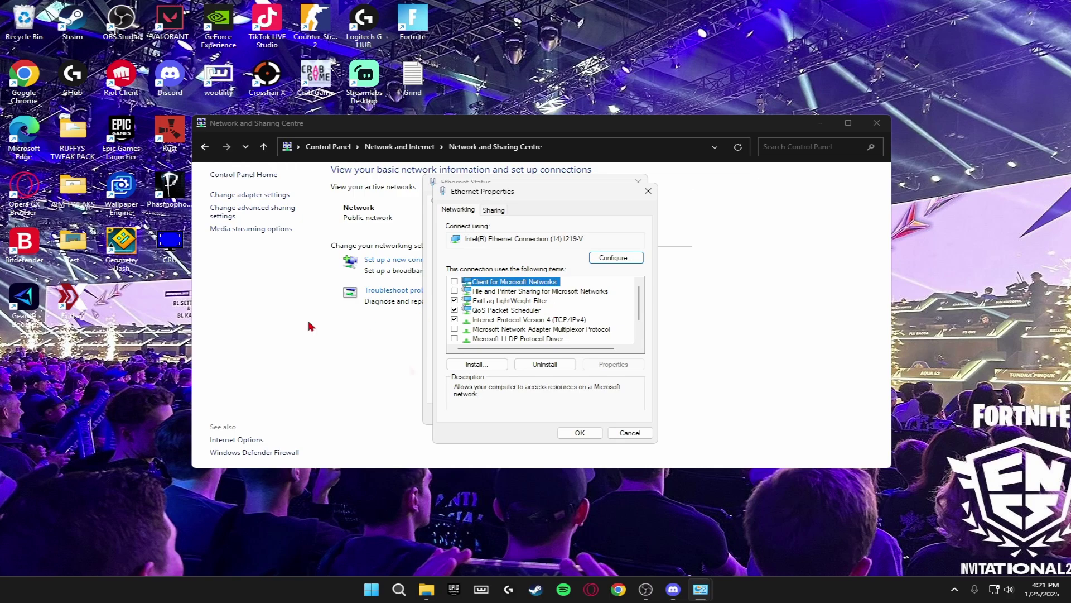
Disable NetBIOS over TCP/IP in the advanced WINS settings of Internet Protocol Version 4 (TCP/IPv4)
left_click(527, 319)
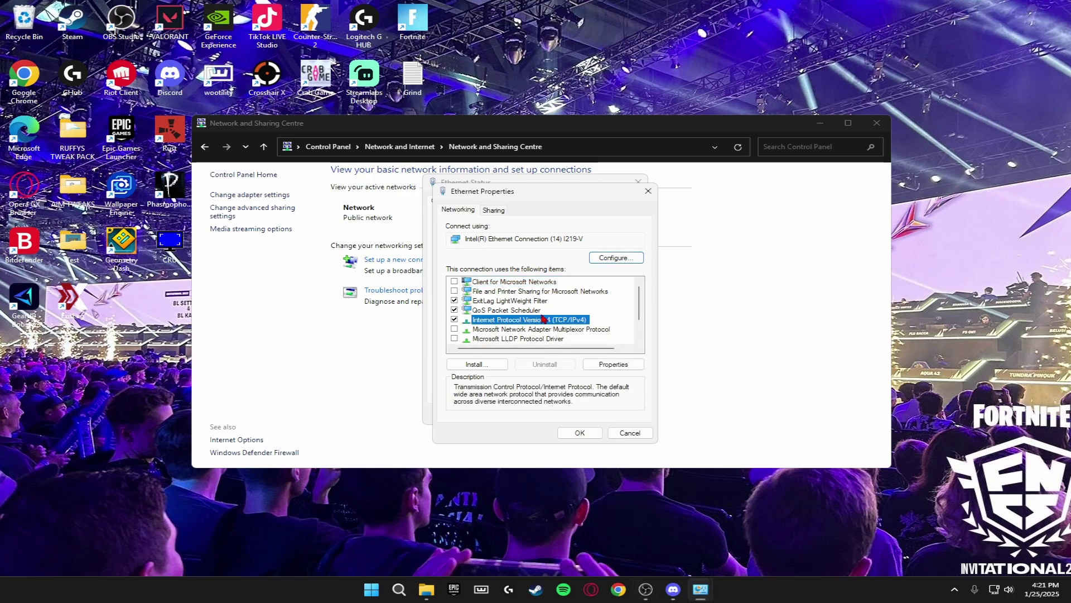
left_click(614, 364)
left_click(685, 440)
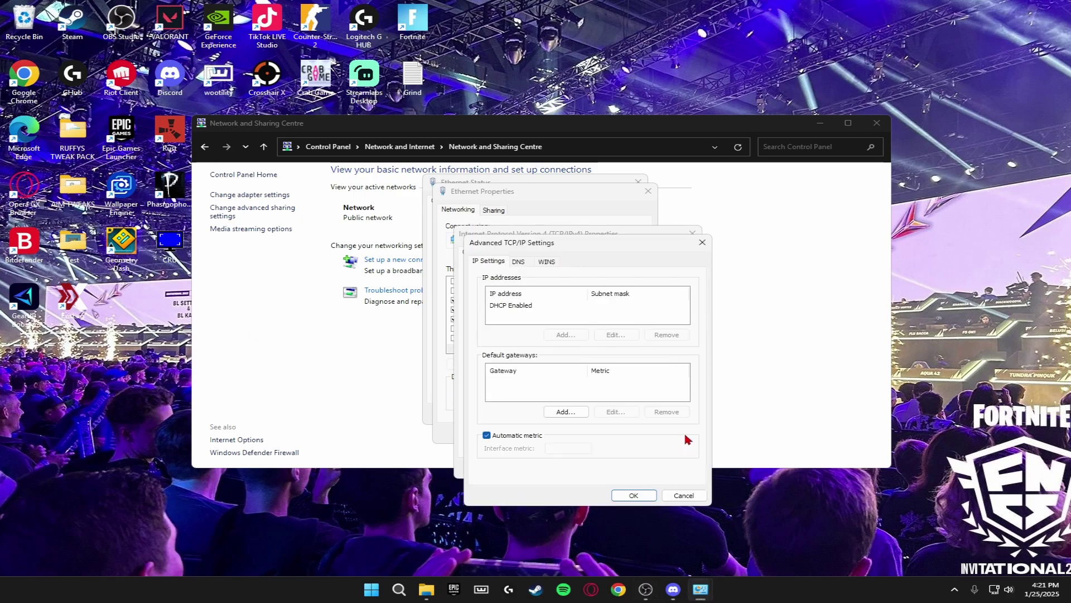
left_click(547, 261)
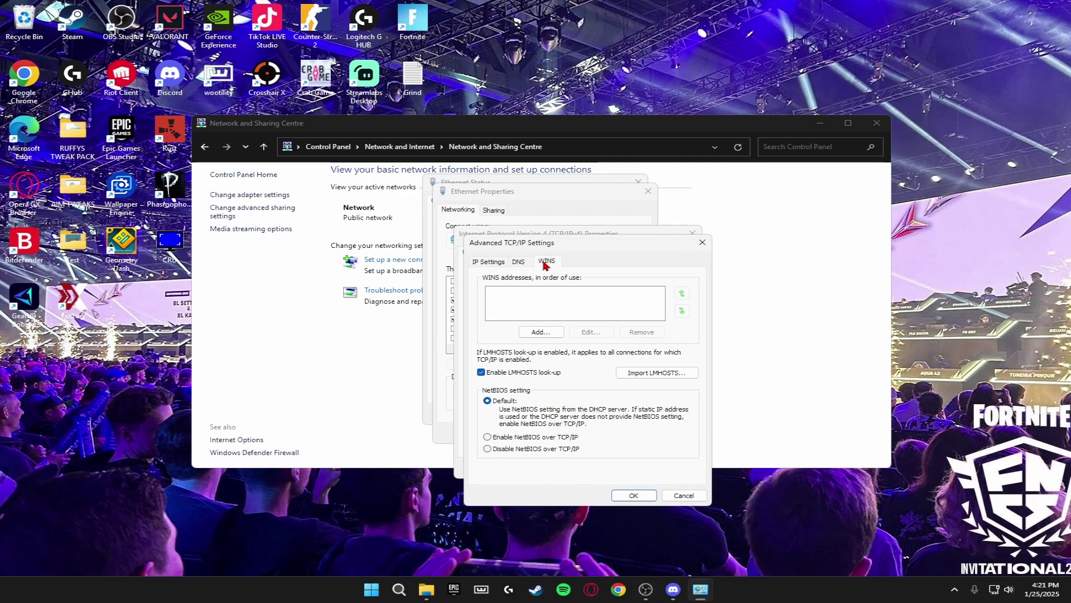
left_click(488, 449)
left_click(634, 495)
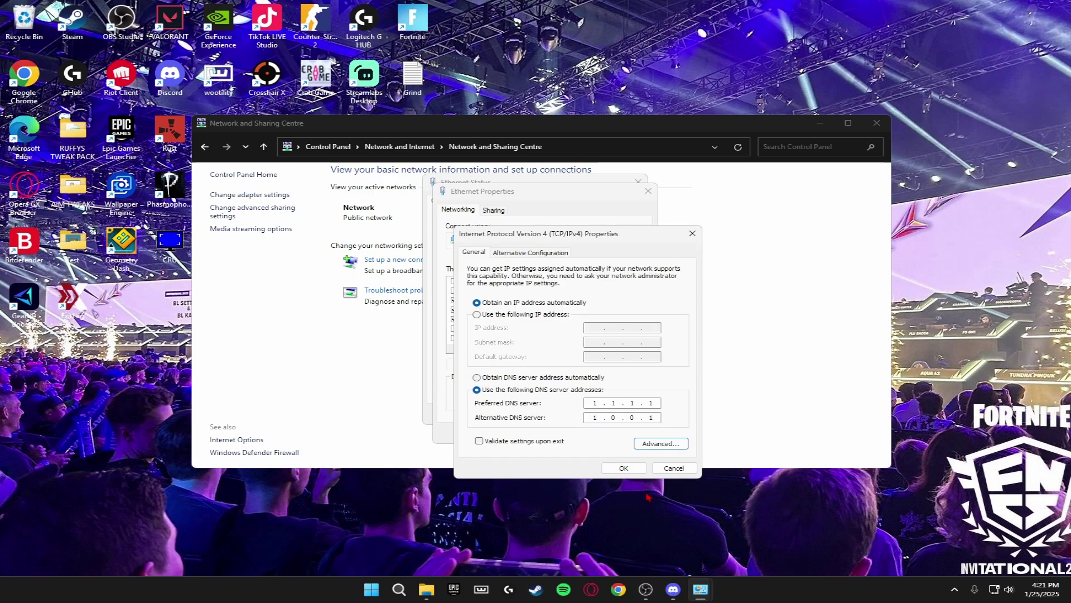
left_click(624, 468)
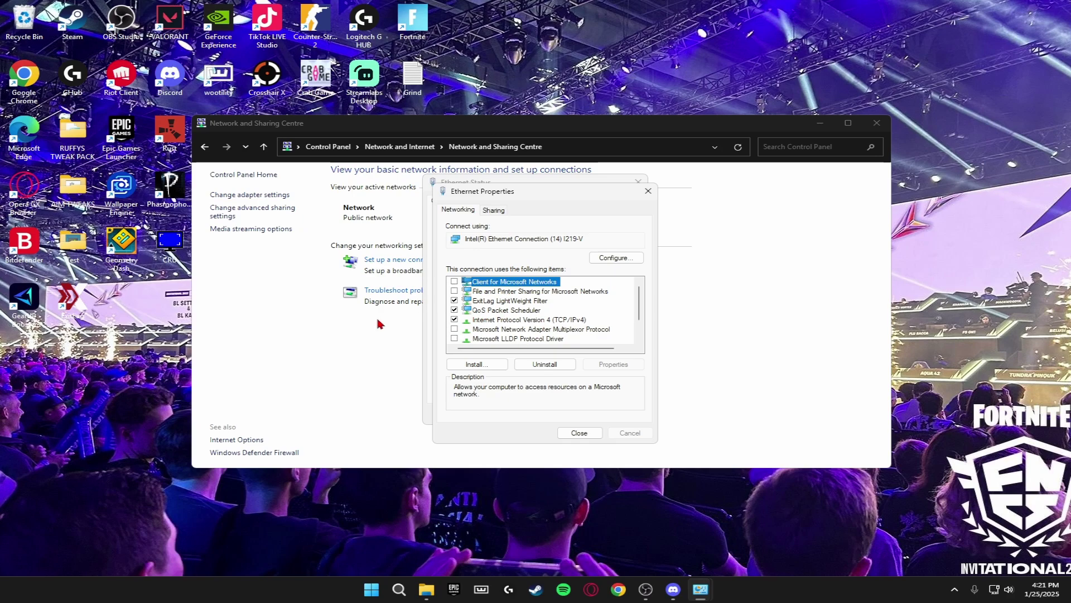
Open the Intel Ethernet adapter's configuration, accepting the warning about connection changes, and display its list of advanced properties
left_click(510, 320)
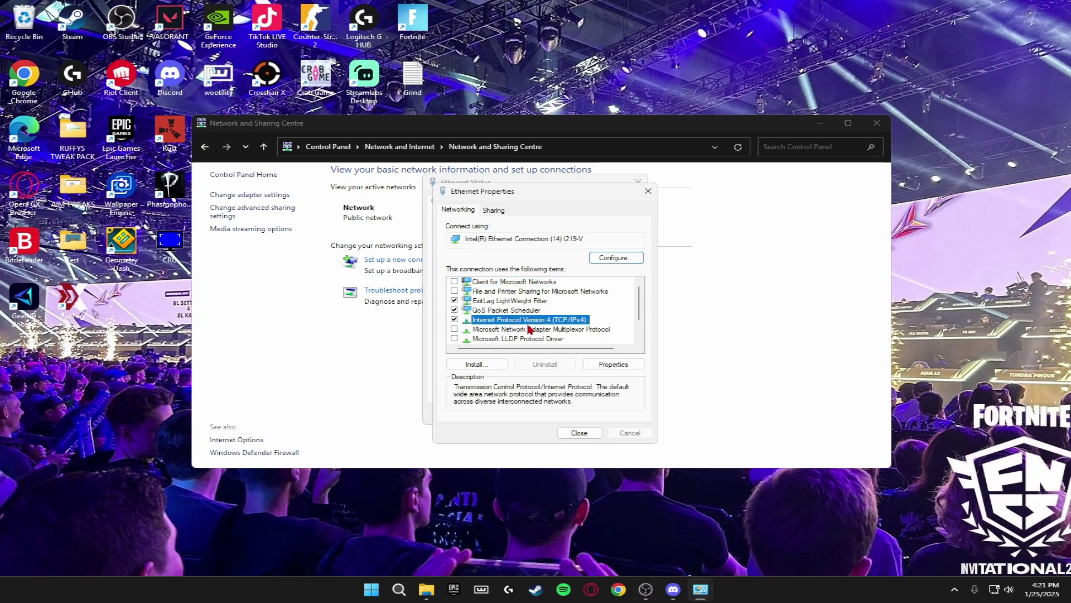
left_click(611, 260)
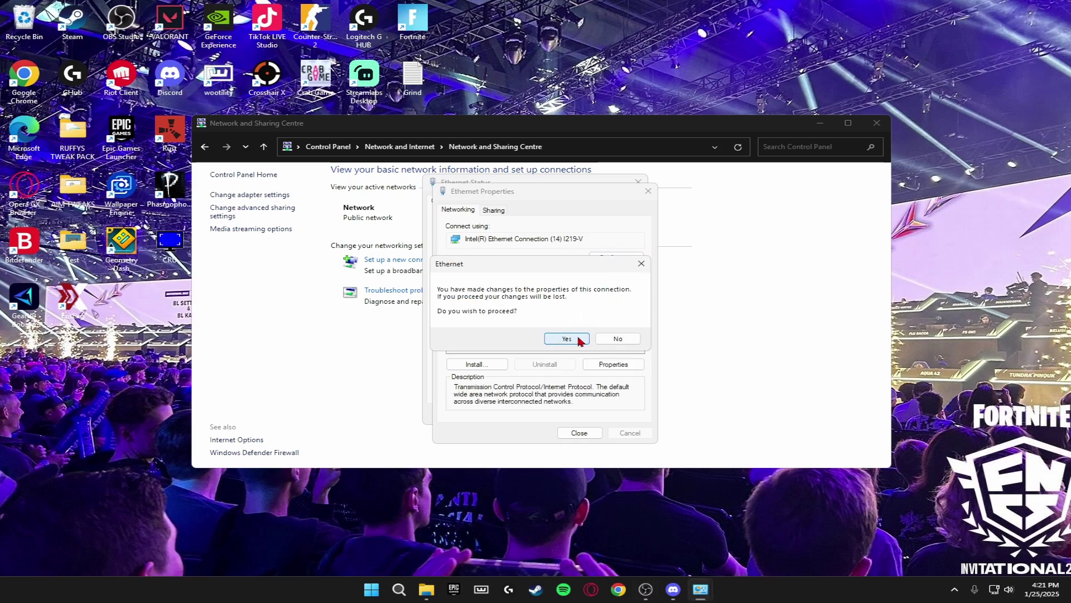
left_click(579, 341)
left_click_drag(210, 124, 506, 176)
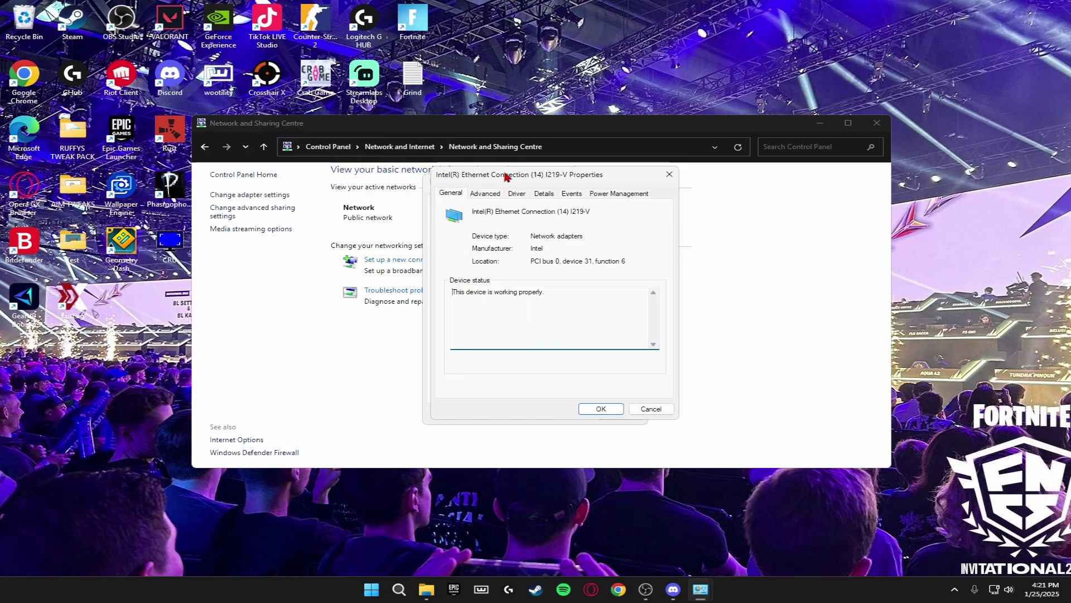
left_click(485, 193)
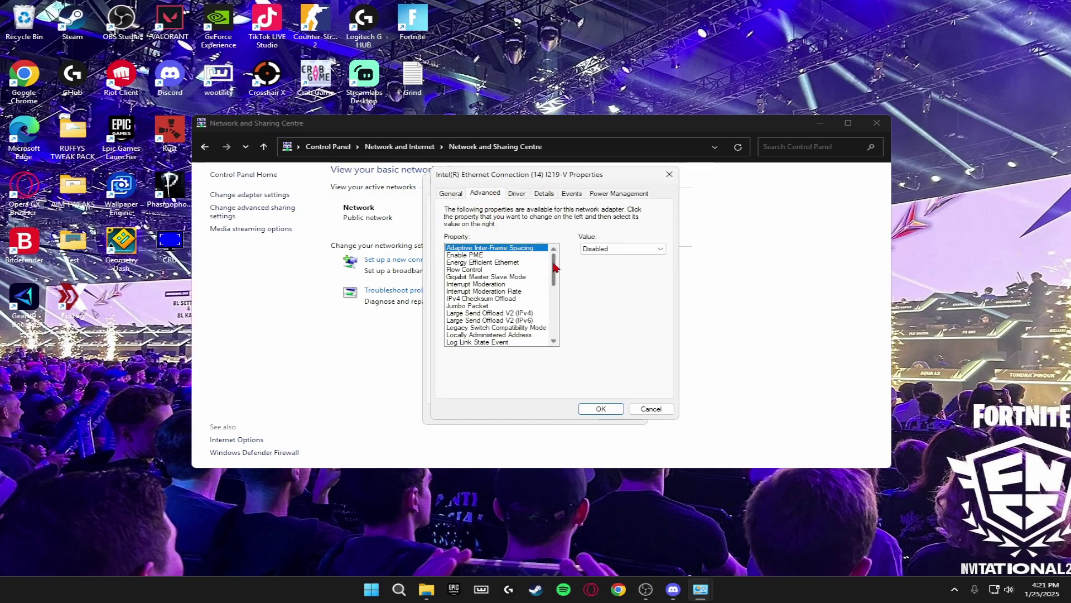
scroll(555, 268, "down", 5)
scroll(562, 270, "up", 5)
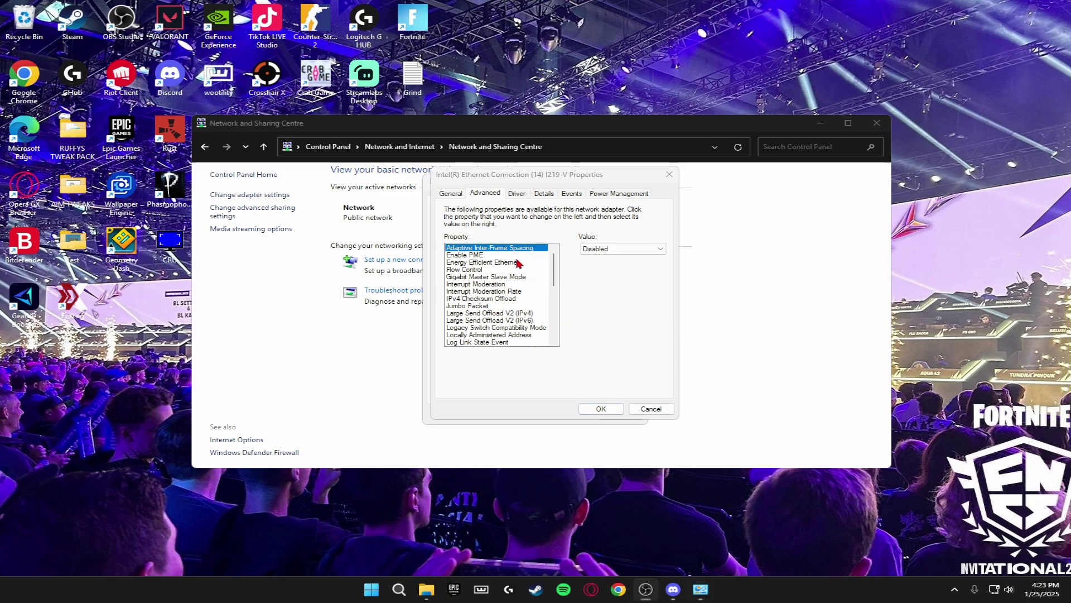
Set the adapter's Energy Efficient Ethernet property to Off and its Flow Control property to Disabled
left_click(518, 262)
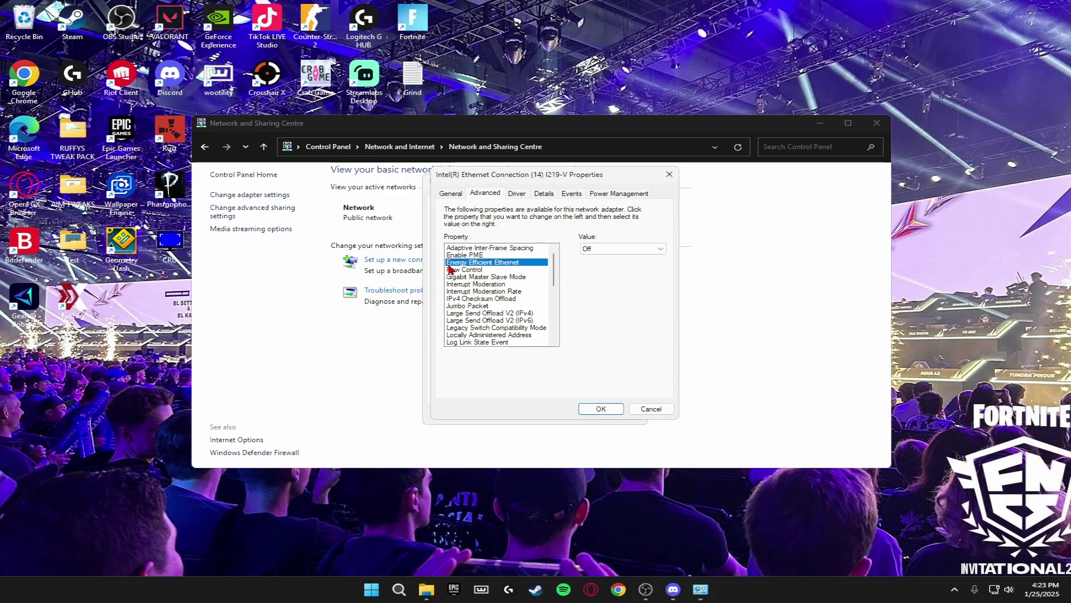
left_click(610, 250)
left_click(594, 265)
left_click(473, 269)
left_click(614, 249)
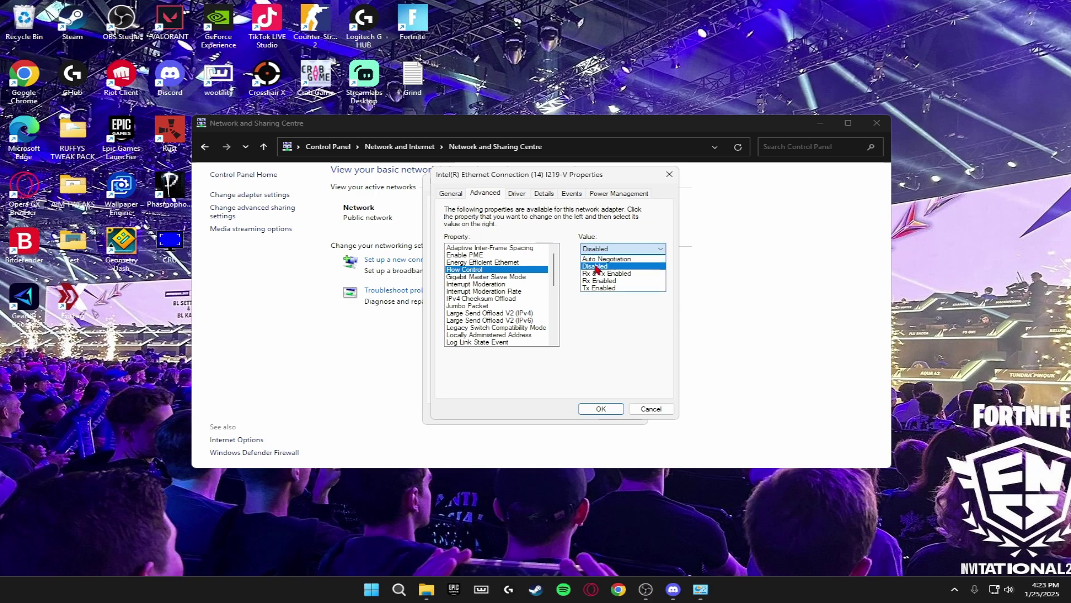
left_click(596, 267)
Set the Ethernet adapter's IPv4 Checksum Offload property to Disabled
left_click(477, 299)
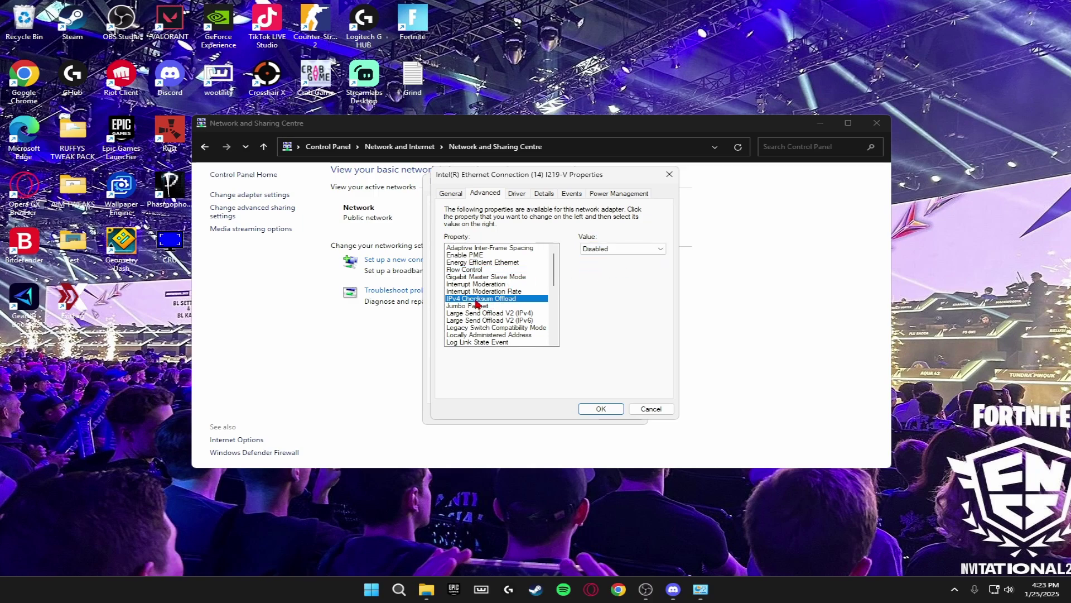
left_click(613, 249)
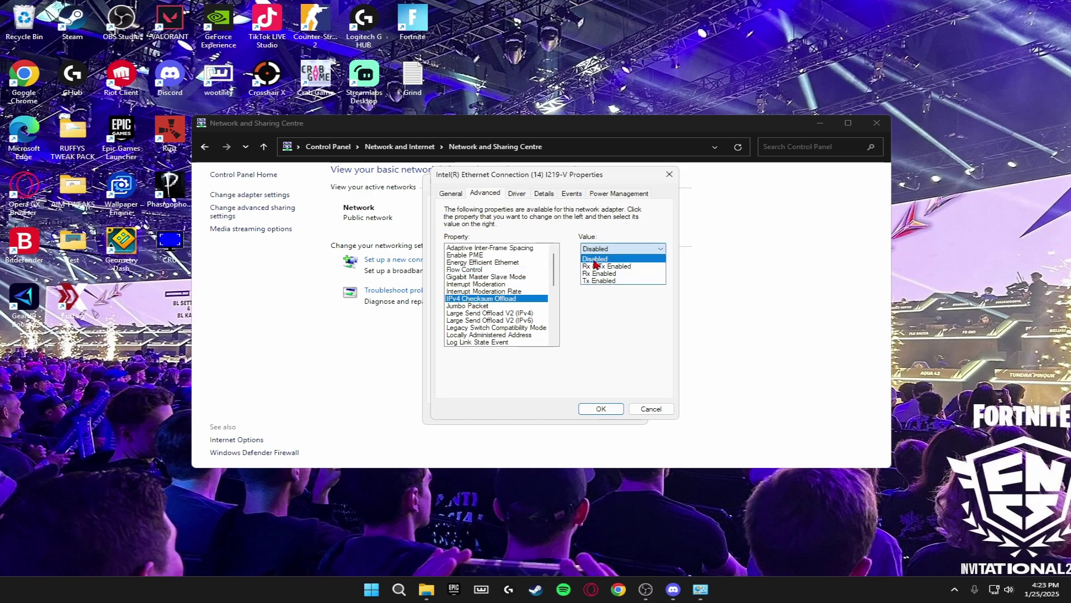
left_click(594, 263)
Set Large Send Offload V2 (IPv4) to Disabled and check the value of Large Send Offload V2 (IPv6)
left_click_drag(555, 275, 555, 284)
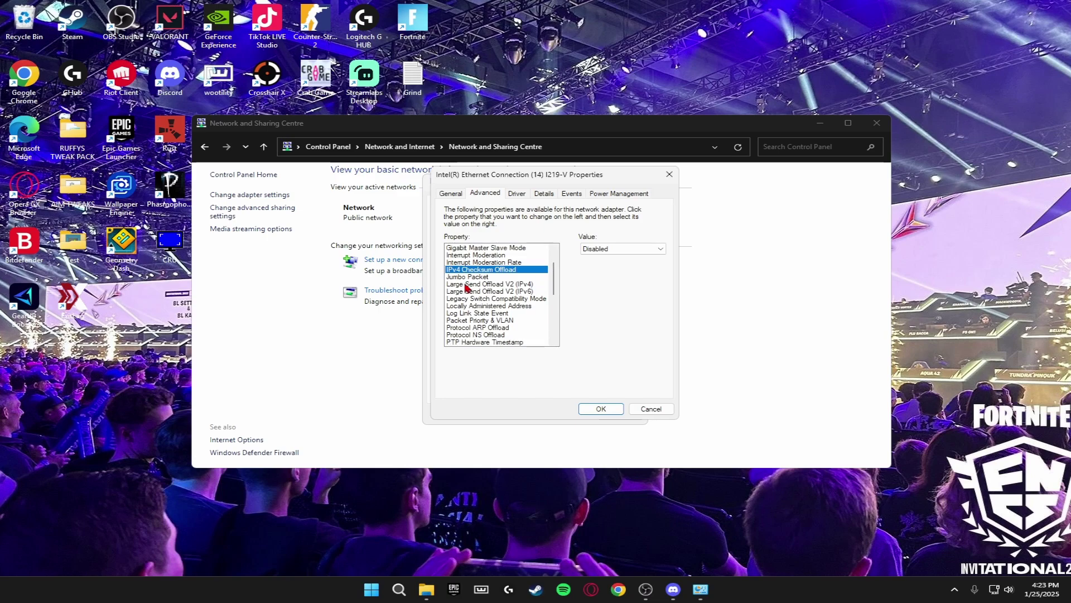
left_click(489, 284)
left_click(619, 249)
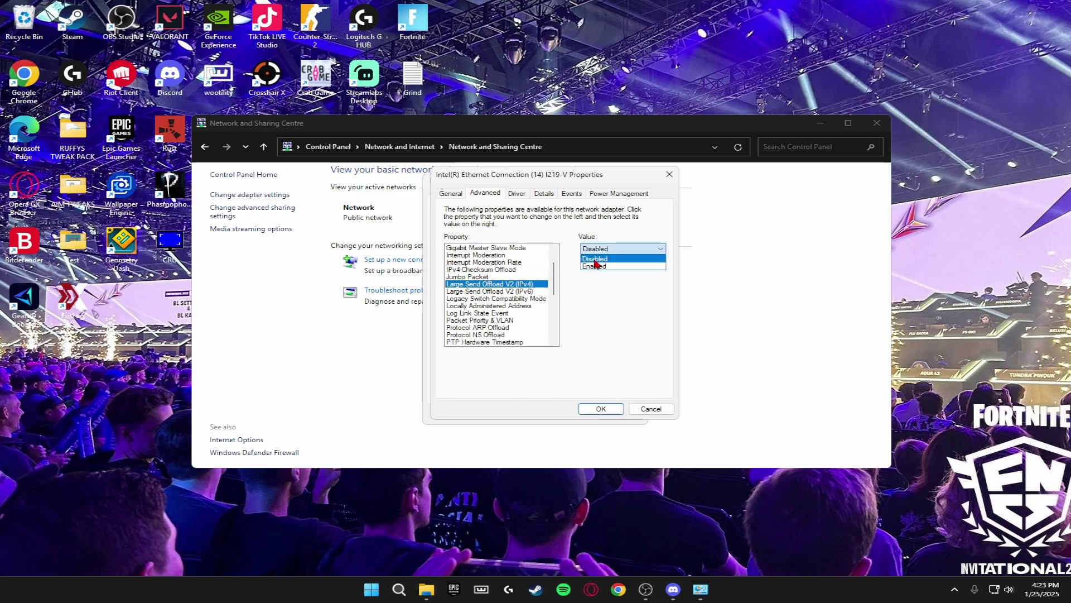
left_click(595, 263)
left_click(469, 292)
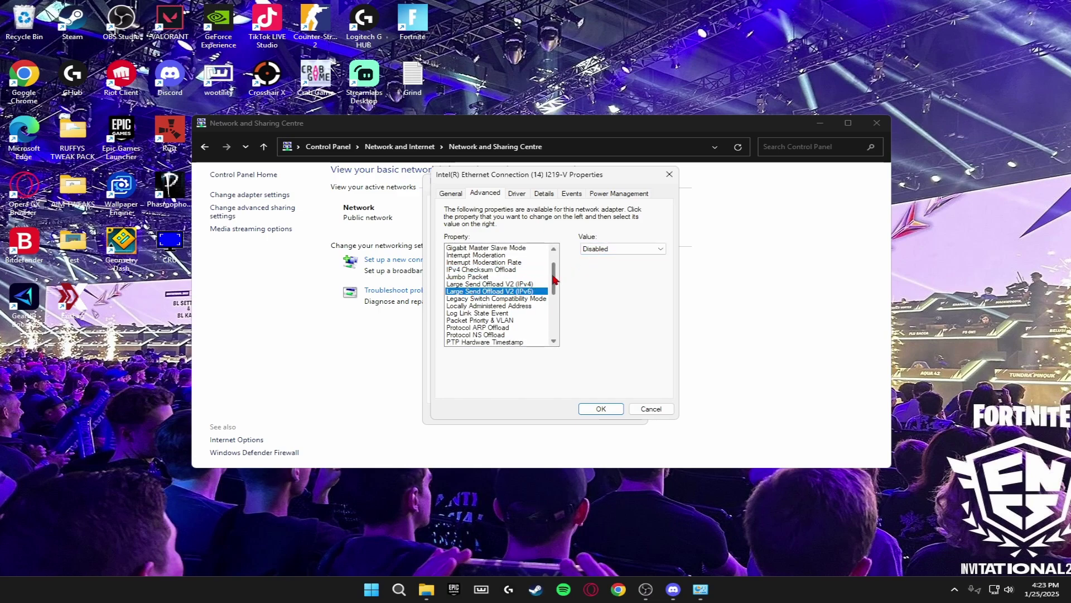
Set the adapter's Speed & Duplex property to 1.0 Gbps Full Duplex
left_click_drag(555, 278, 556, 305)
left_click(471, 305)
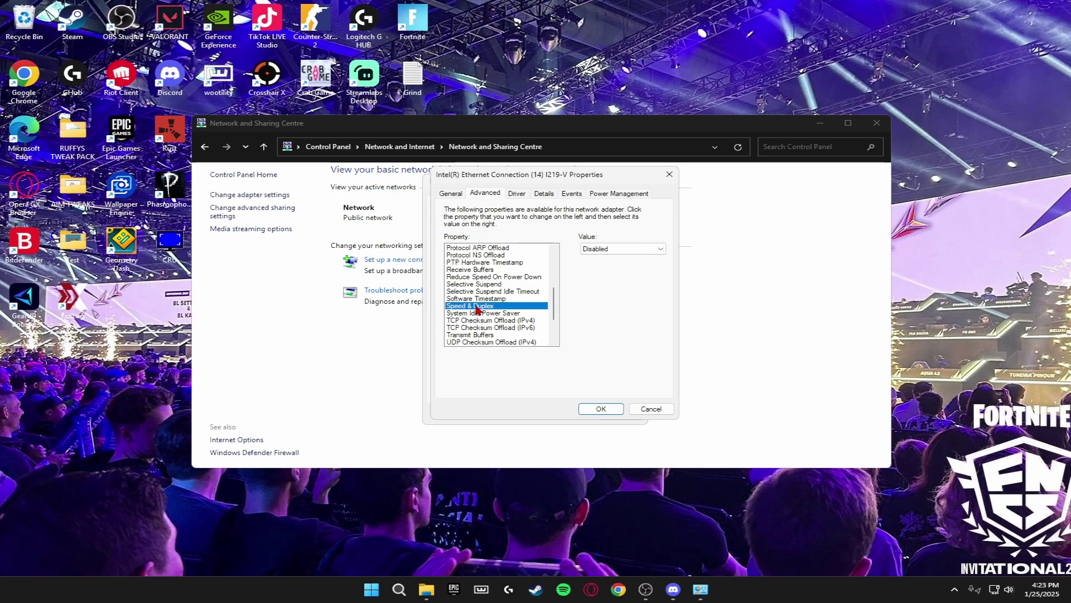
left_click(614, 249)
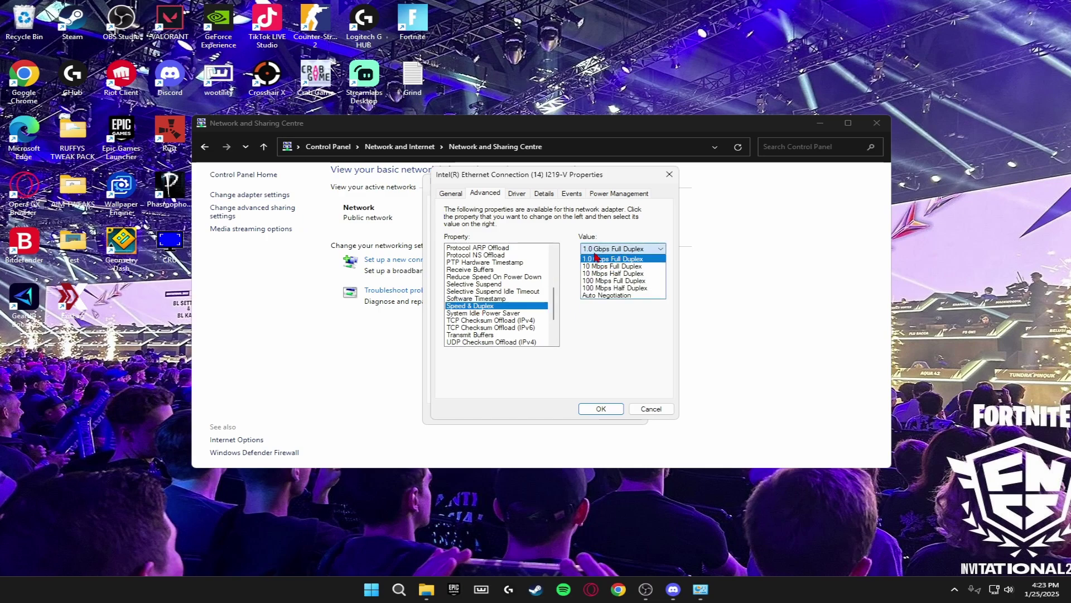
left_click(625, 249)
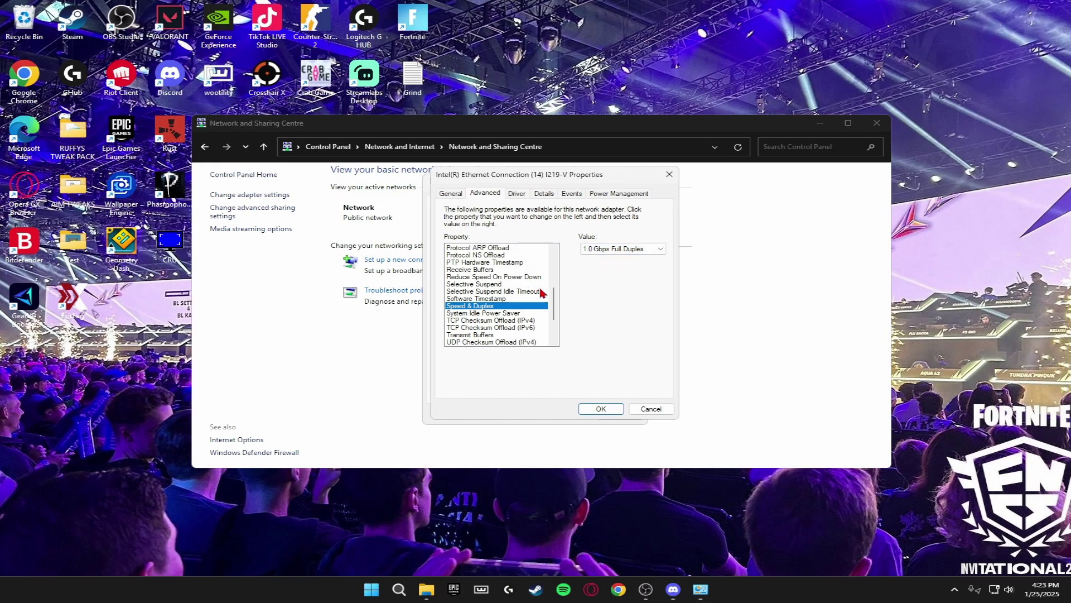
Check the values of the TCP Checksum Offload (IPv4) and UDP Checksum Offload (IPv4 and IPv6) properties
left_click(501, 320)
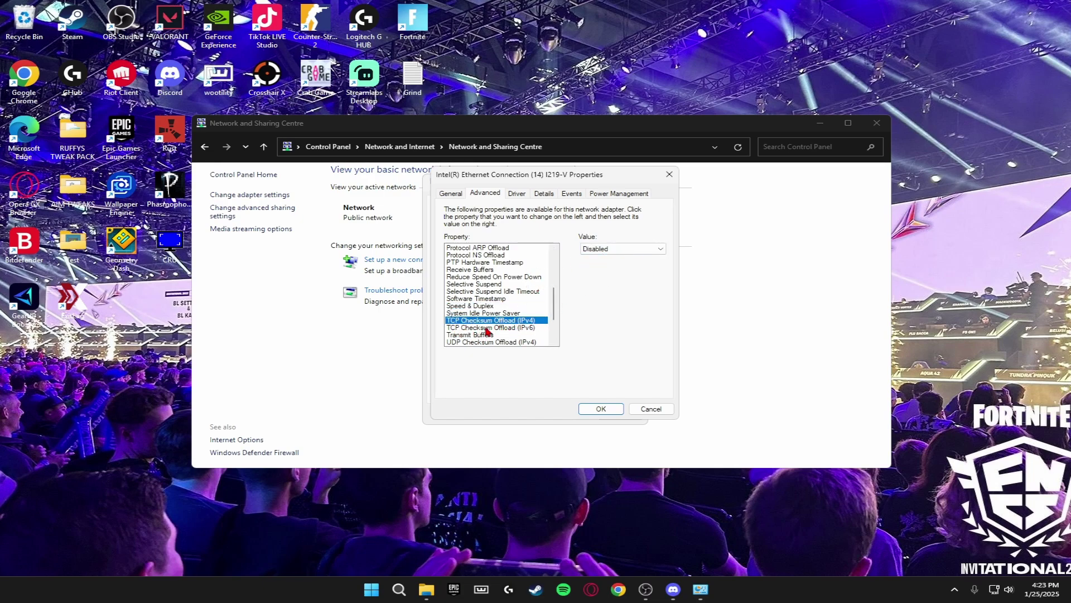
left_click_drag(552, 306, 553, 319)
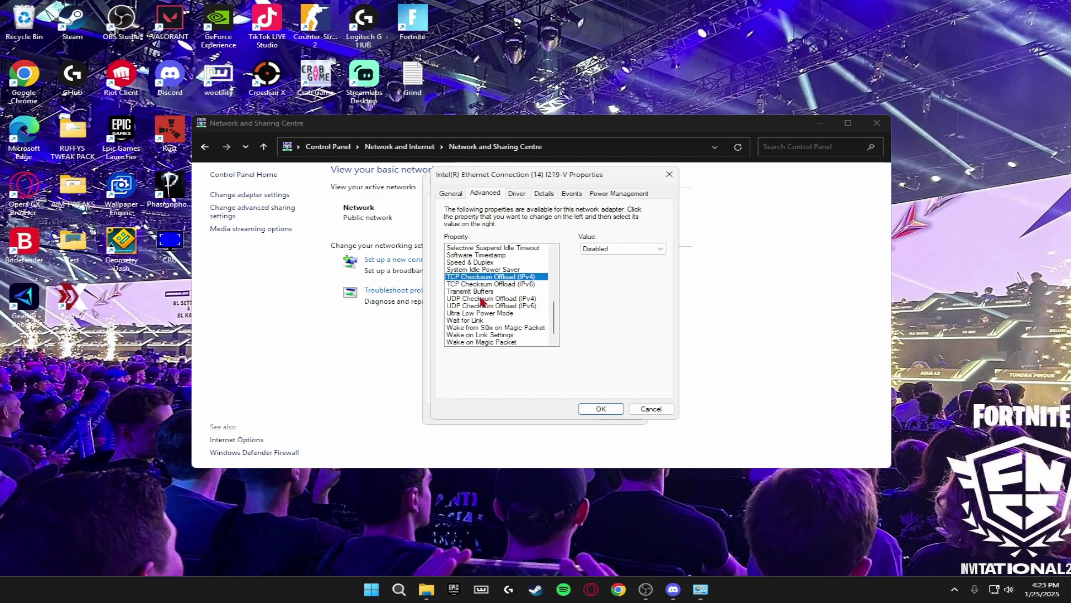
left_click(479, 299)
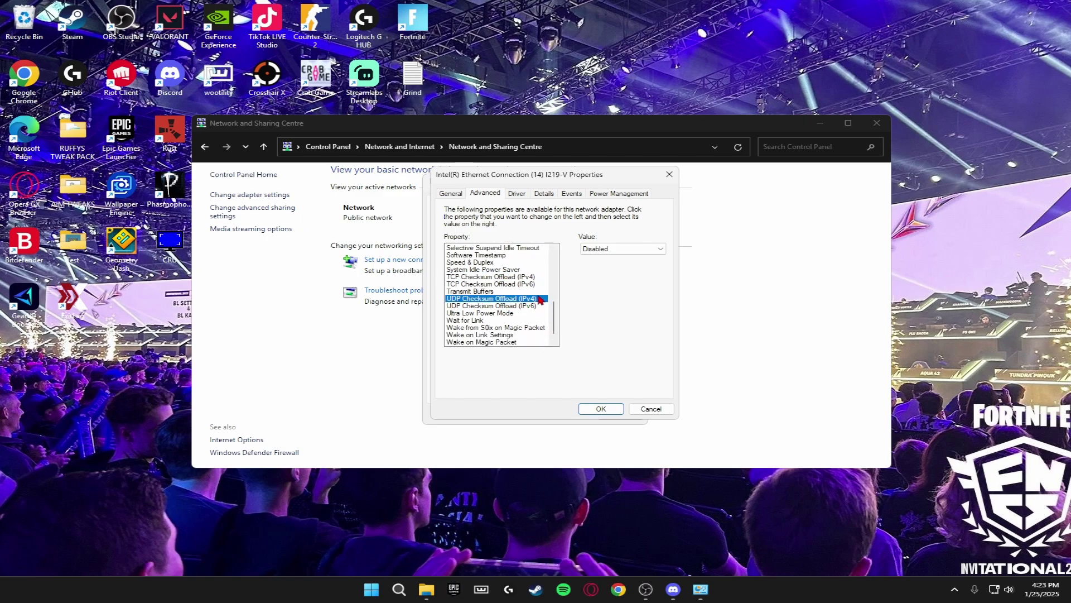
left_click(511, 306)
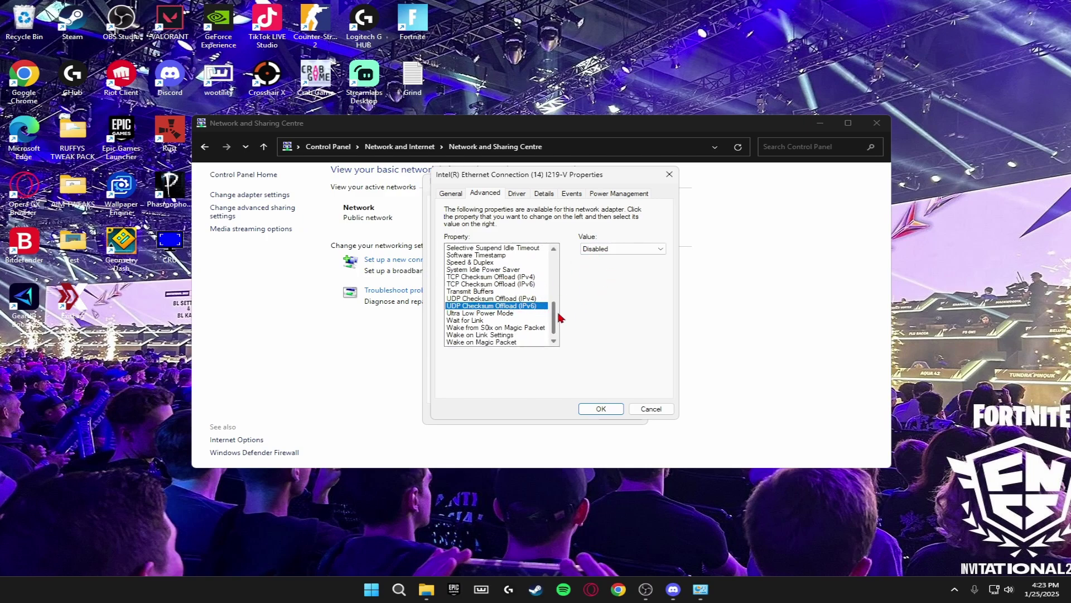
Set Wake on Pattern Match to Disabled and check the values of Wake on Magic Packet and Wake from S0ix on Magic Packet
left_click_drag(554, 314, 553, 318)
left_click(472, 342)
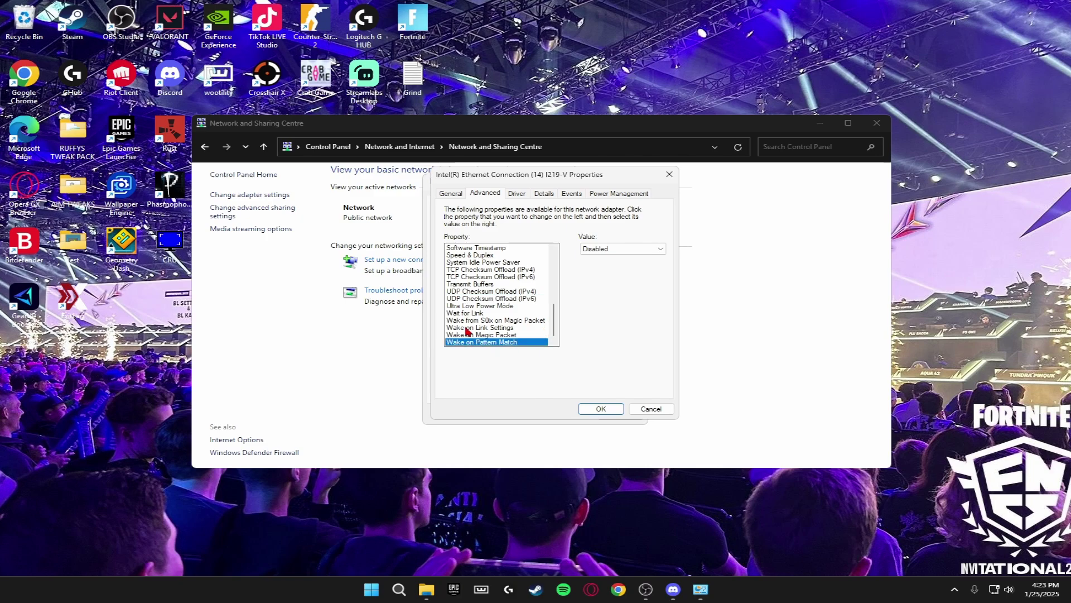
left_click(600, 249)
left_click(600, 258)
left_click(513, 334)
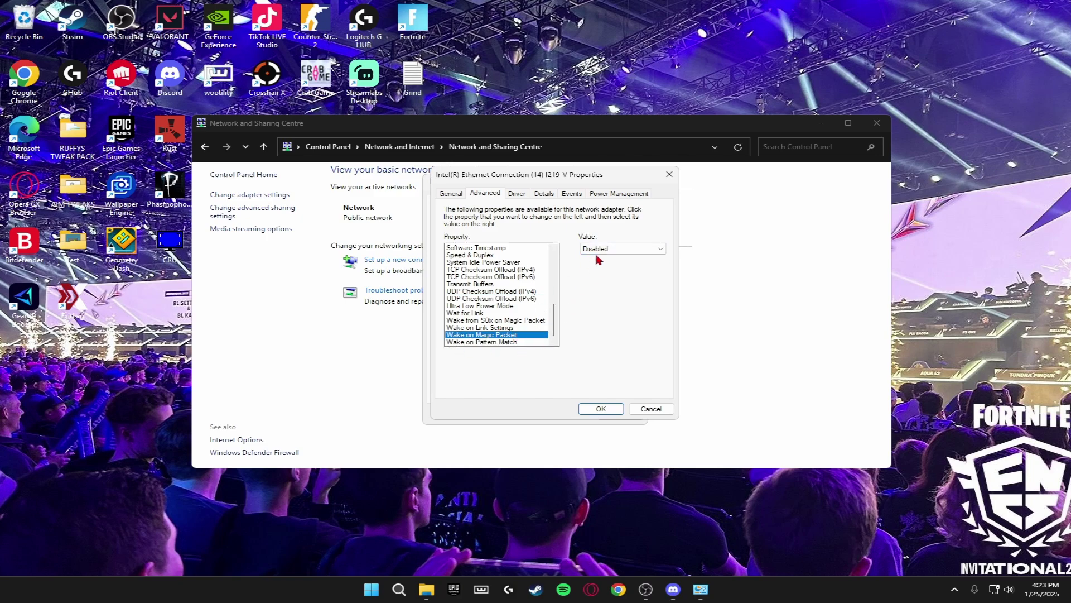
left_click(490, 319)
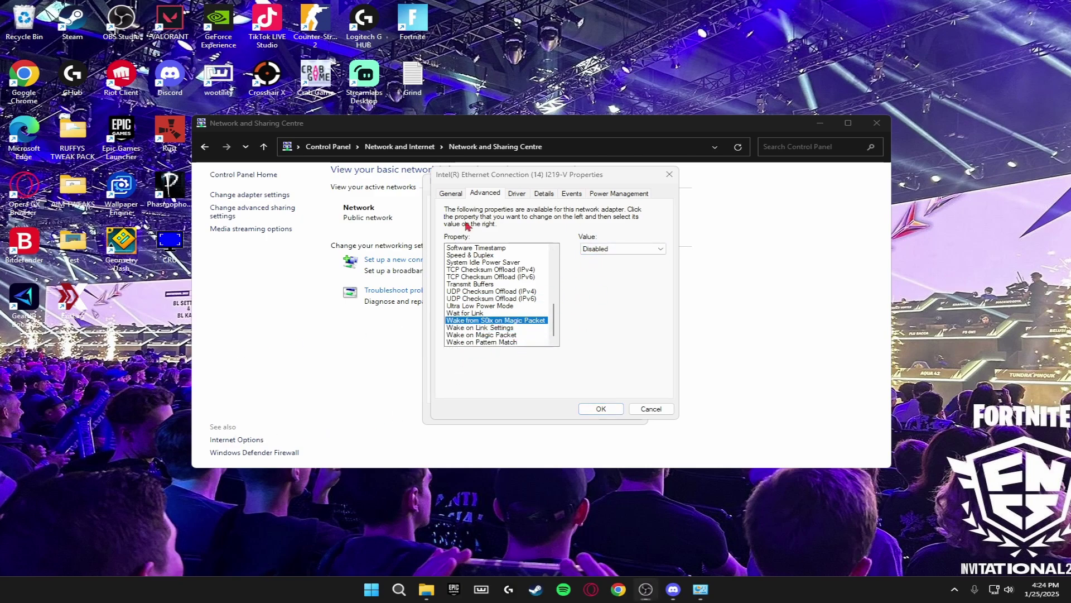
Review the adapter's power management options, save its properties and close the remaining network windows
left_click(601, 195)
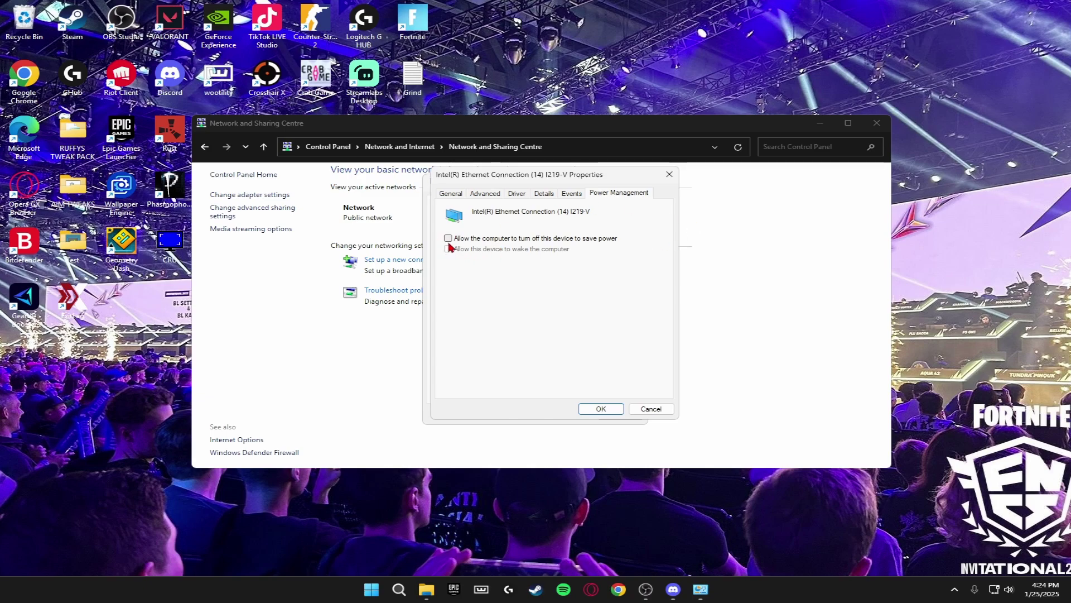
left_click(605, 410)
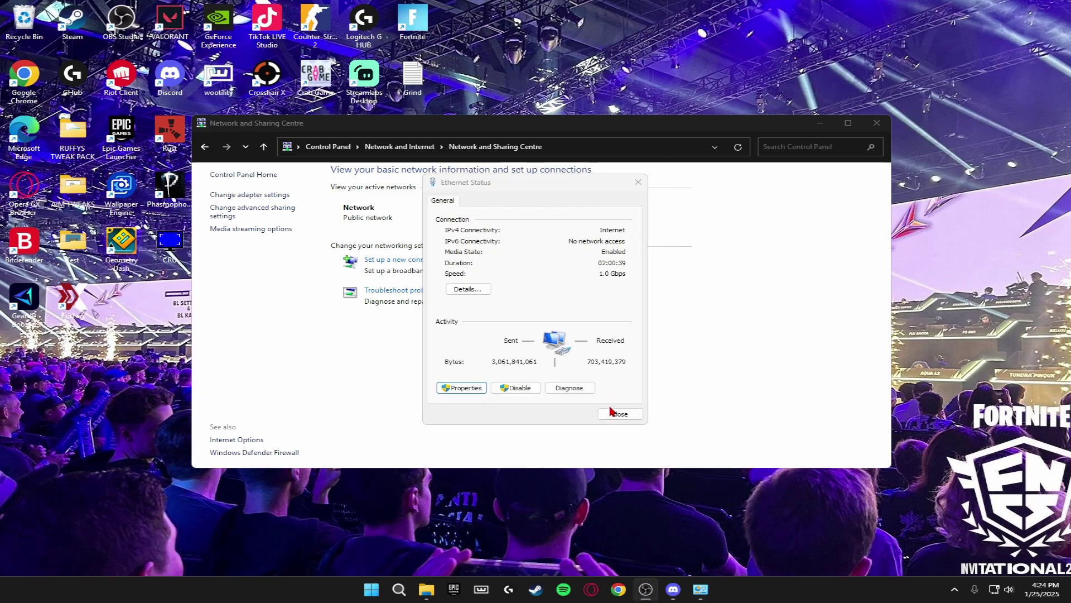
left_click(617, 413)
left_click(877, 122)
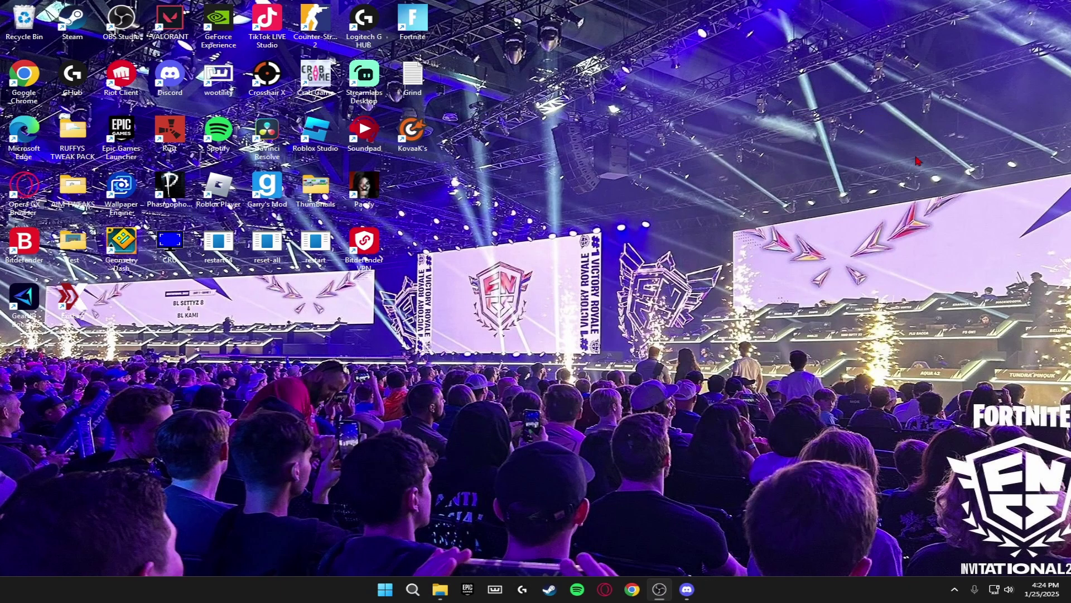